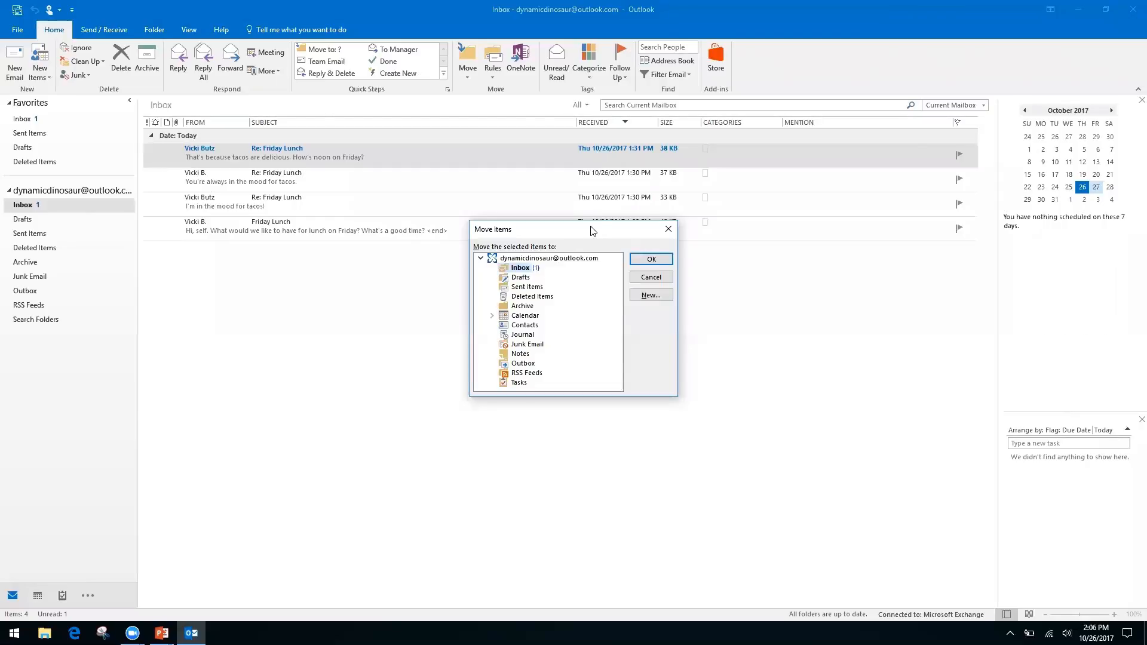
Close the Move Items dialog without moving the message and switch to the Keyboard Shortcuts slide.
{"action": "key", "text": "Down"}
{"action": "key", "text": "Down"}
{"action": "key", "text": "Down"}
{"action": "key", "text": "Down"}
{"action": "key", "text": "Up"}
{"action": "key", "text": "Up"}
{"action": "key", "text": "Up"}
{"action": "key", "text": "Up"}
{"action": "left_click", "coordinate": [664, 230]}
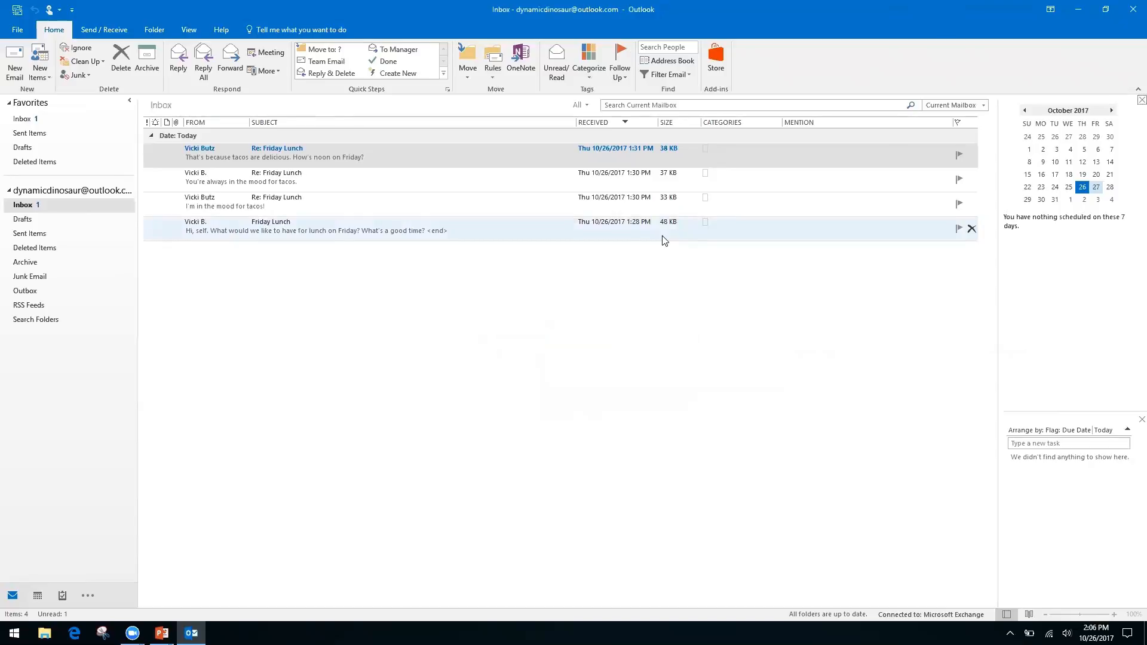
{"action": "key", "text": "alt+Tab"}
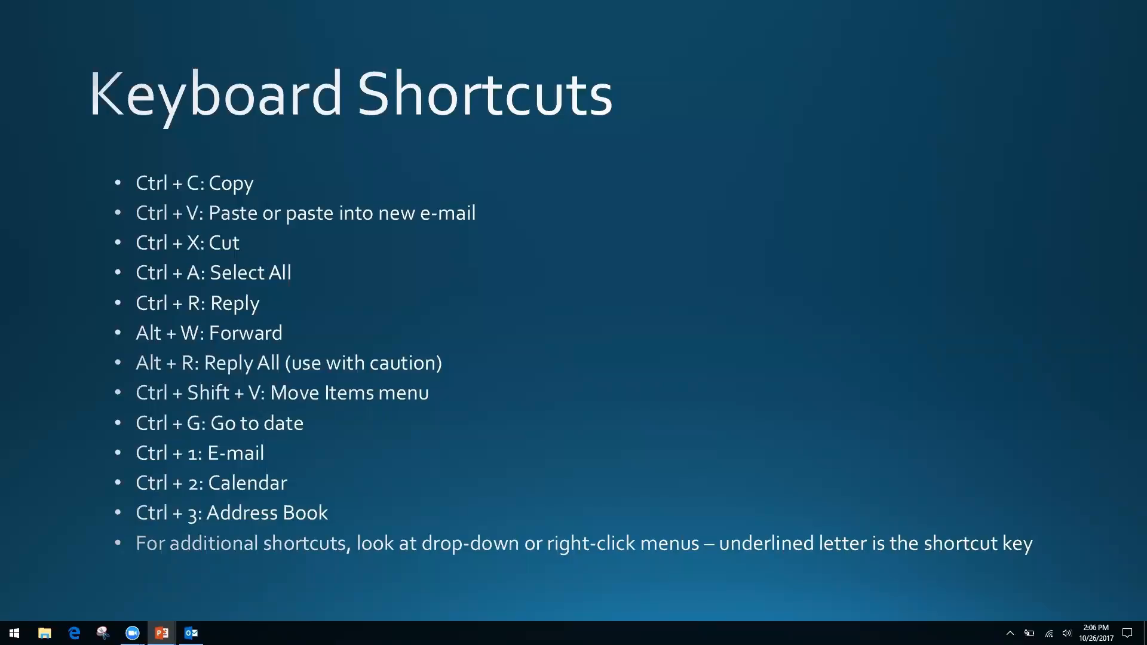
Switch from the Keyboard Shortcuts slide back to the Outlook Inbox.
{"action": "key", "text": "alt+Tab"}
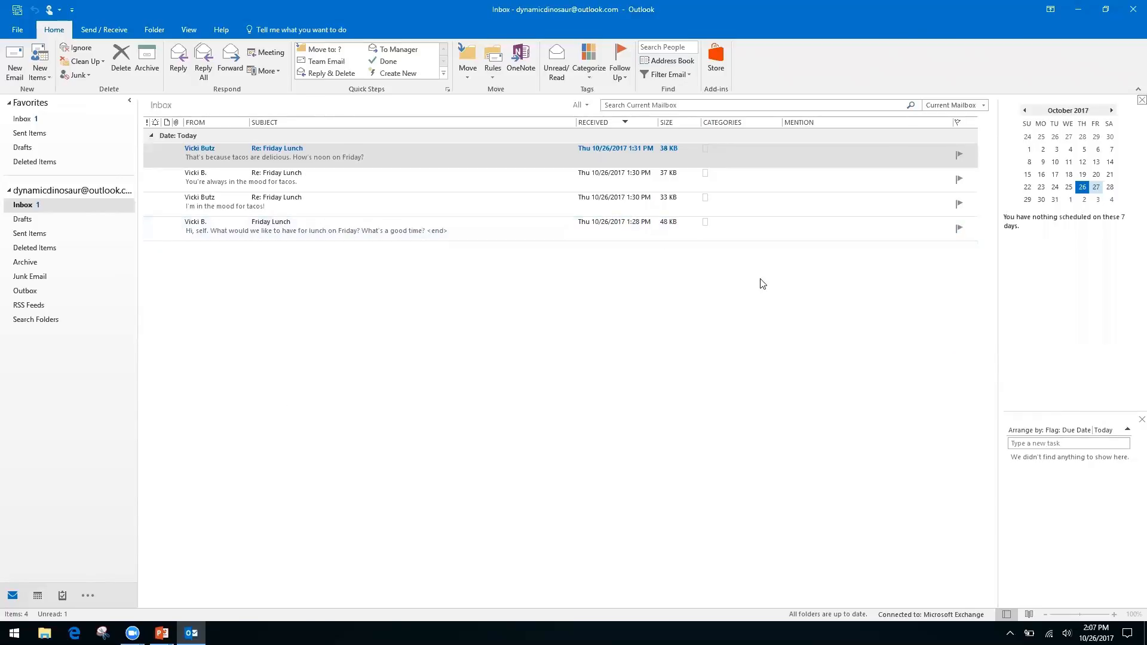
Show the October 2017 Calendar month view widened across the window, with Go To Date open.
{"action": "key", "text": "ctrl+2"}
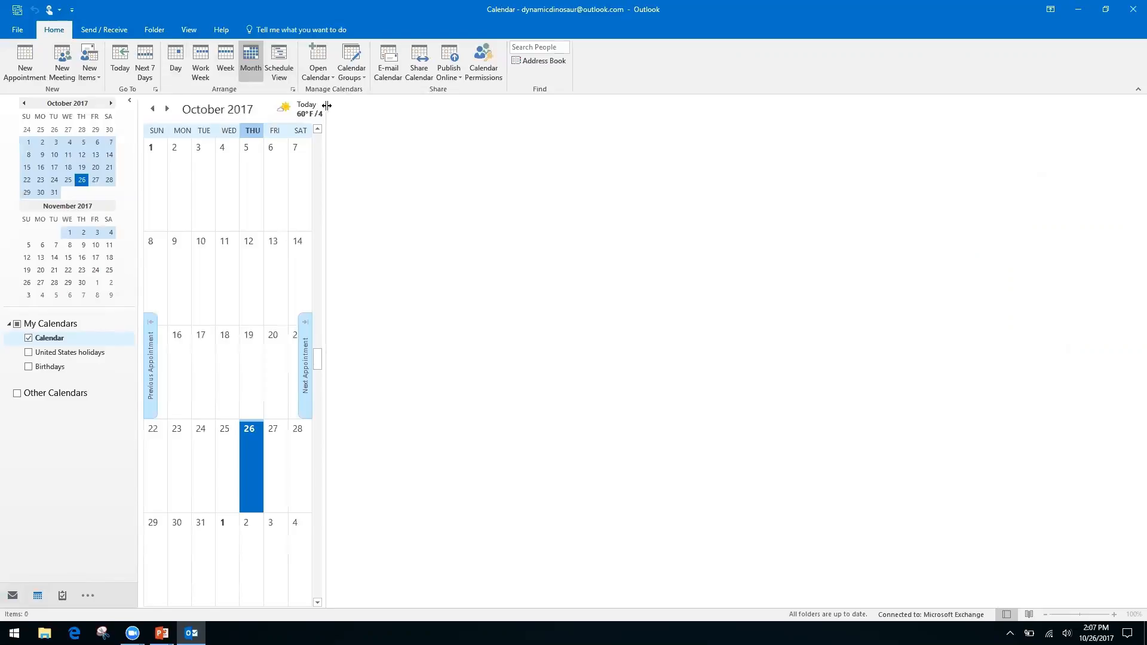
{"action": "left_click_drag", "start_coordinate": [327, 110], "coordinate": [995, 208]}
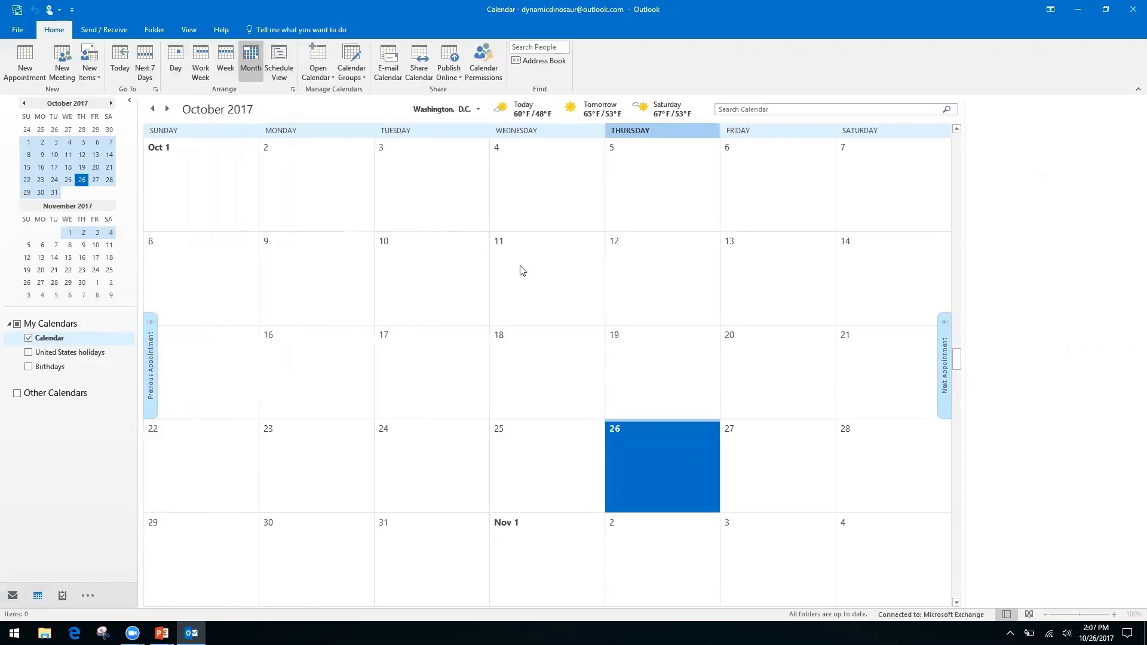
{"action": "key", "text": "ctrl+g"}
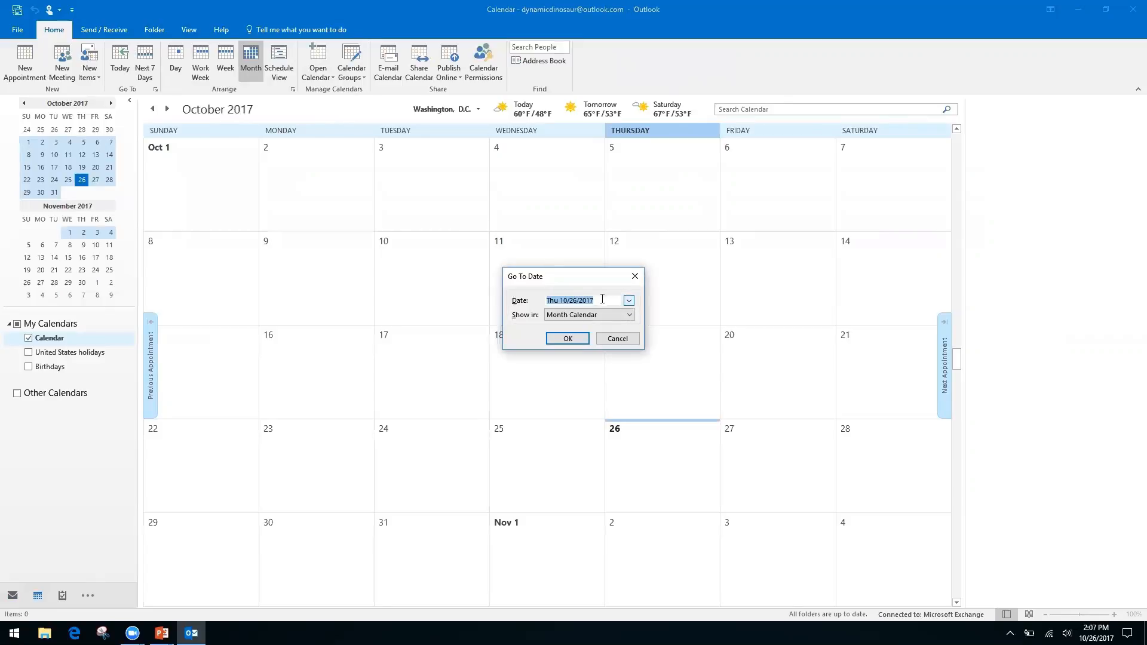
Jump the calendar to 11/2/17, then page four months ahead toward March 2018.
{"action": "type", "text": "11/2/17"}
{"action": "key", "text": "Return"}
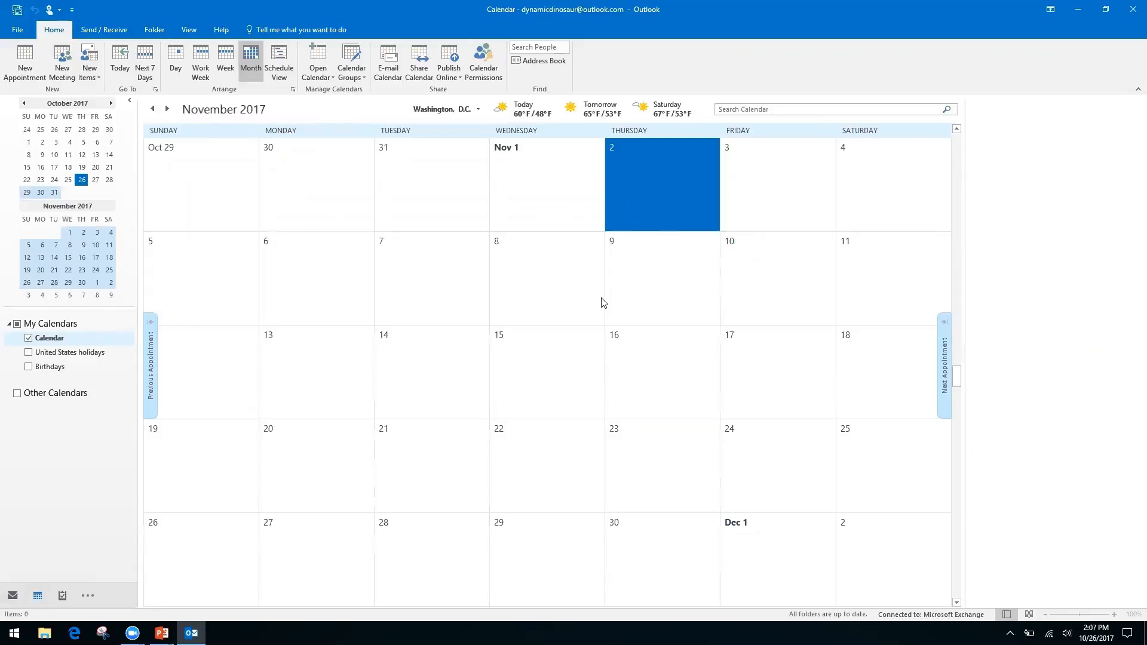
{"action": "left_click", "coordinate": [111, 103]}
{"action": "left_click", "coordinate": [111, 103]}
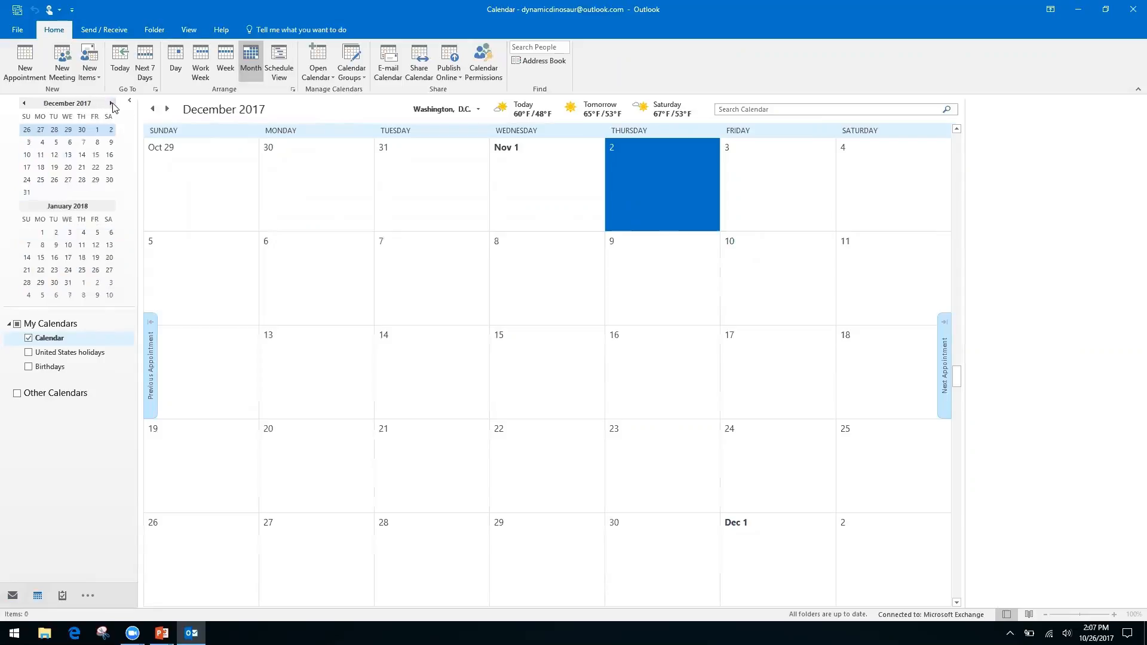
{"action": "left_click", "coordinate": [111, 102]}
{"action": "left_click", "coordinate": [111, 103]}
{"action": "left_click", "coordinate": [111, 103]}
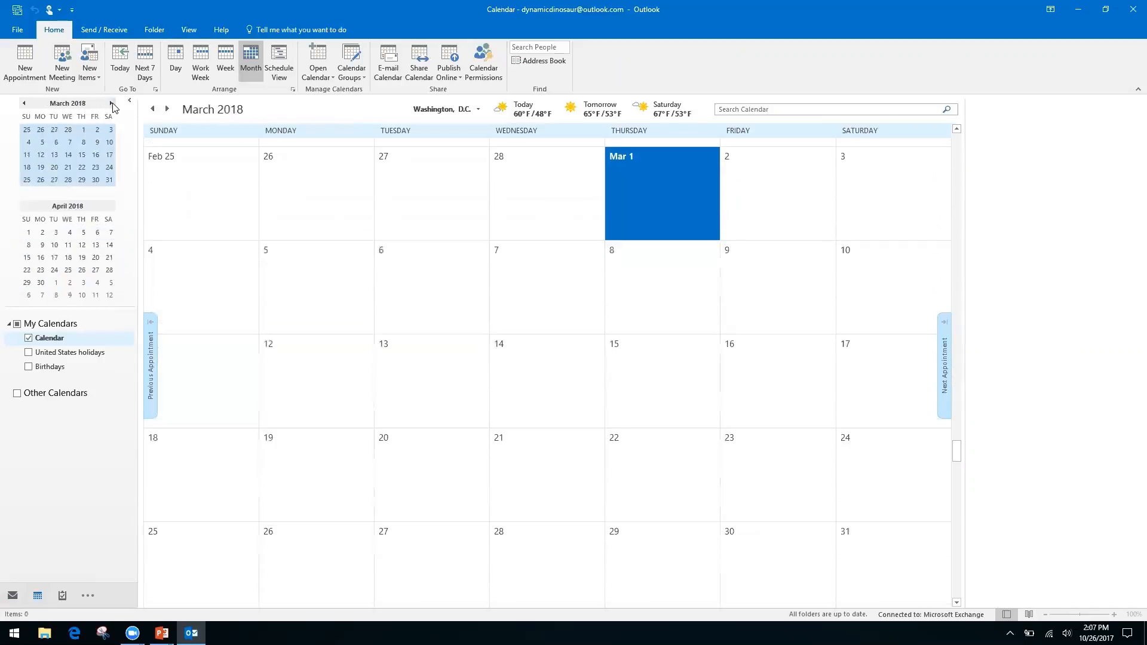
Page back four months to October 2017 and switch to the Keyboard Shortcuts slide.
{"action": "left_click", "coordinate": [23, 104]}
{"action": "left_click", "coordinate": [24, 104]}
{"action": "left_click", "coordinate": [24, 104]}
{"action": "left_click", "coordinate": [24, 104]}
{"action": "left_click", "coordinate": [23, 104]}
{"action": "left_click", "coordinate": [24, 104]}
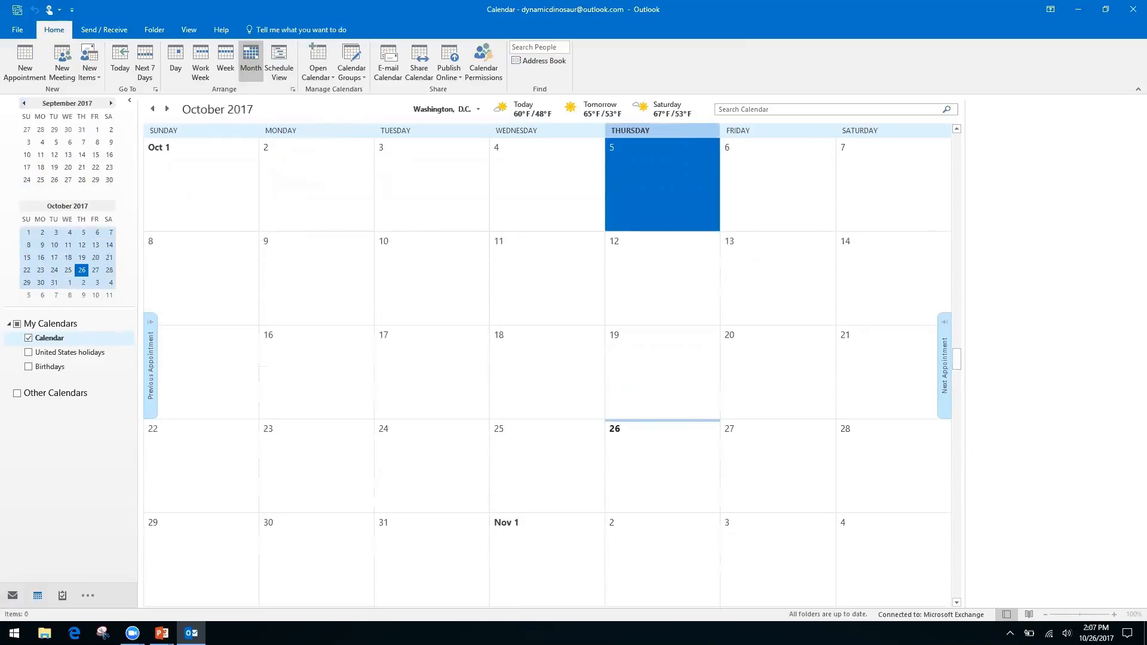
{"action": "key", "text": "alt+Tab"}
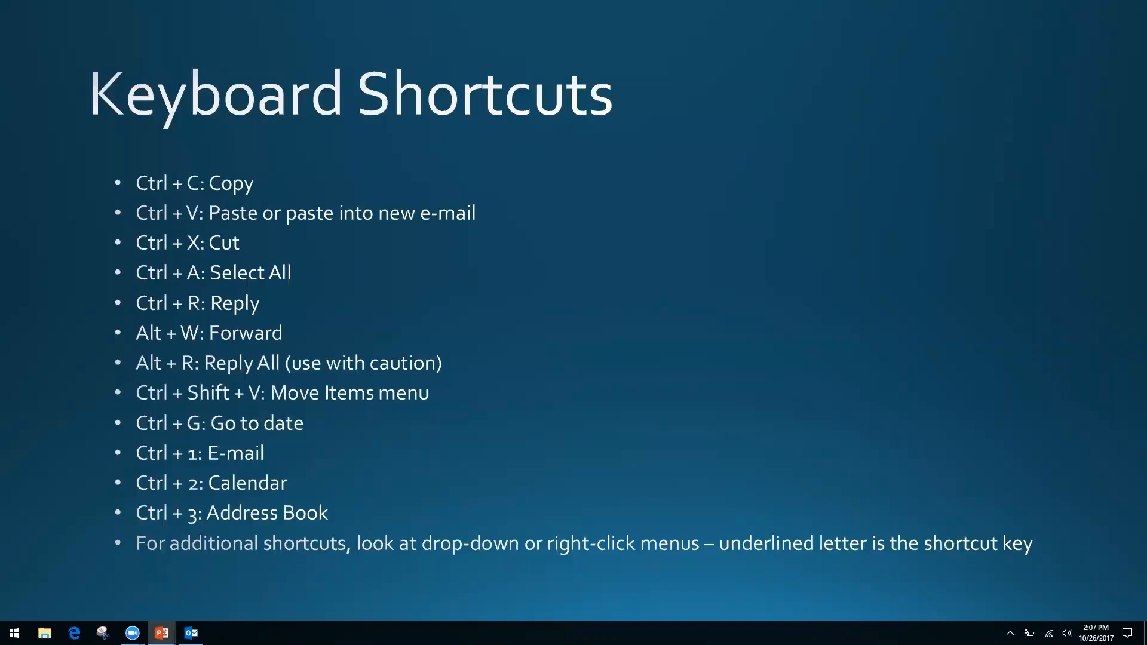
Return from the Keyboard Shortcuts slide to the Outlook October 2017 calendar.
{"action": "key", "text": "alt+Tab"}
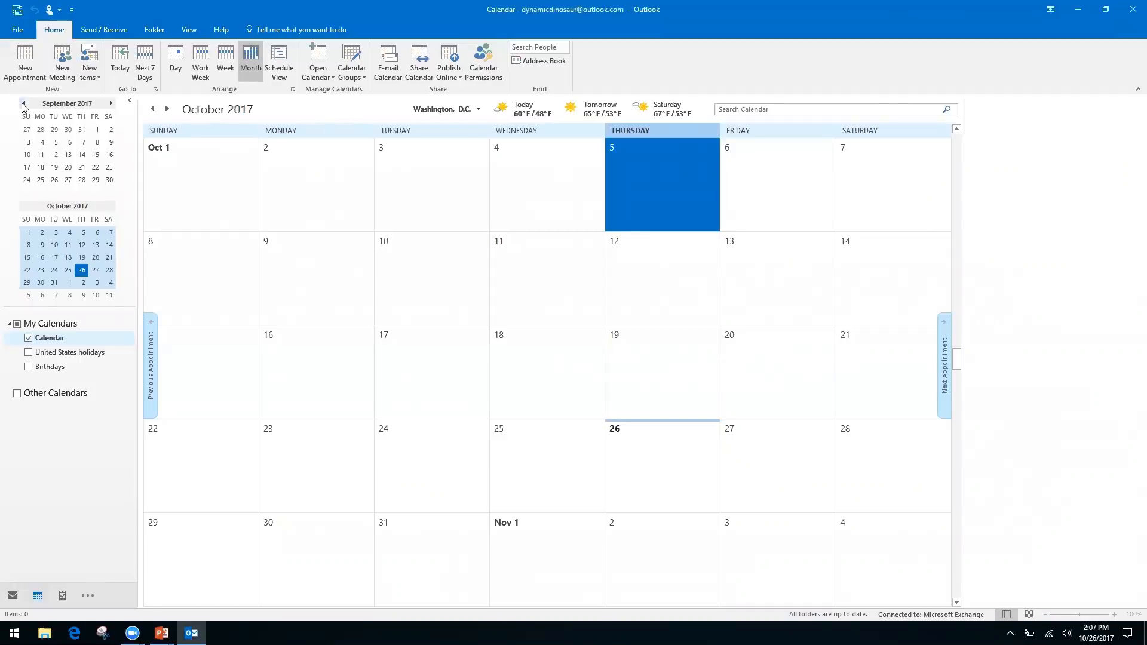
Switch to Mail (Ctrl+1), Calendar (Ctrl+2), and finally the empty Contacts folder (Ctrl+3).
{"action": "key", "text": "ctrl+1"}
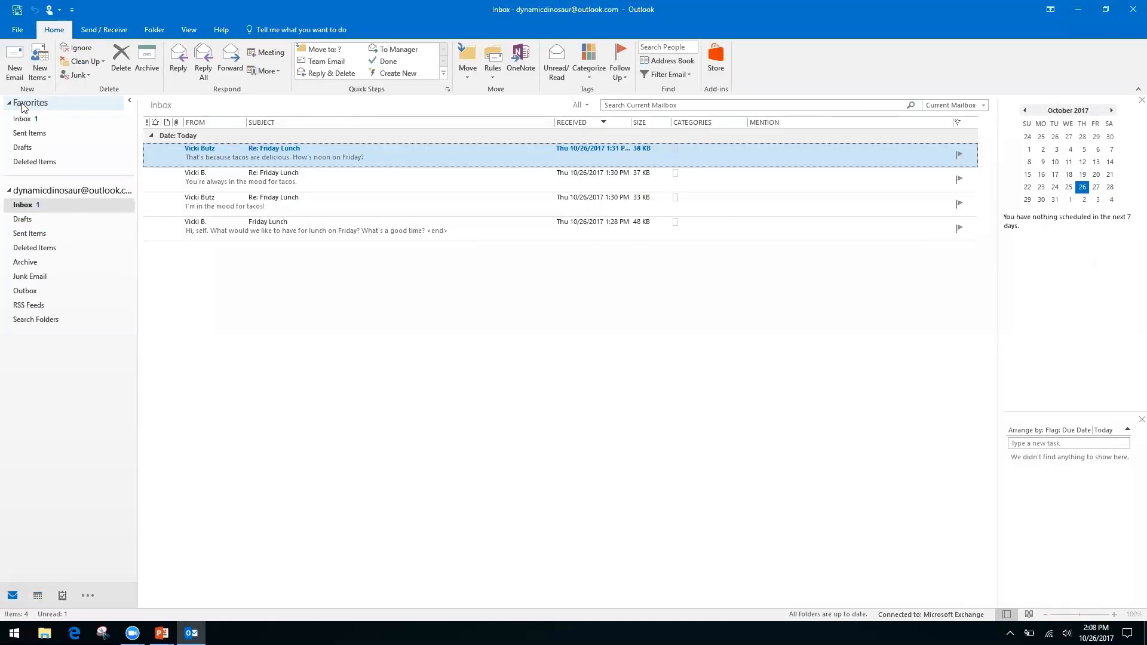
{"action": "key", "text": "ctrl+2"}
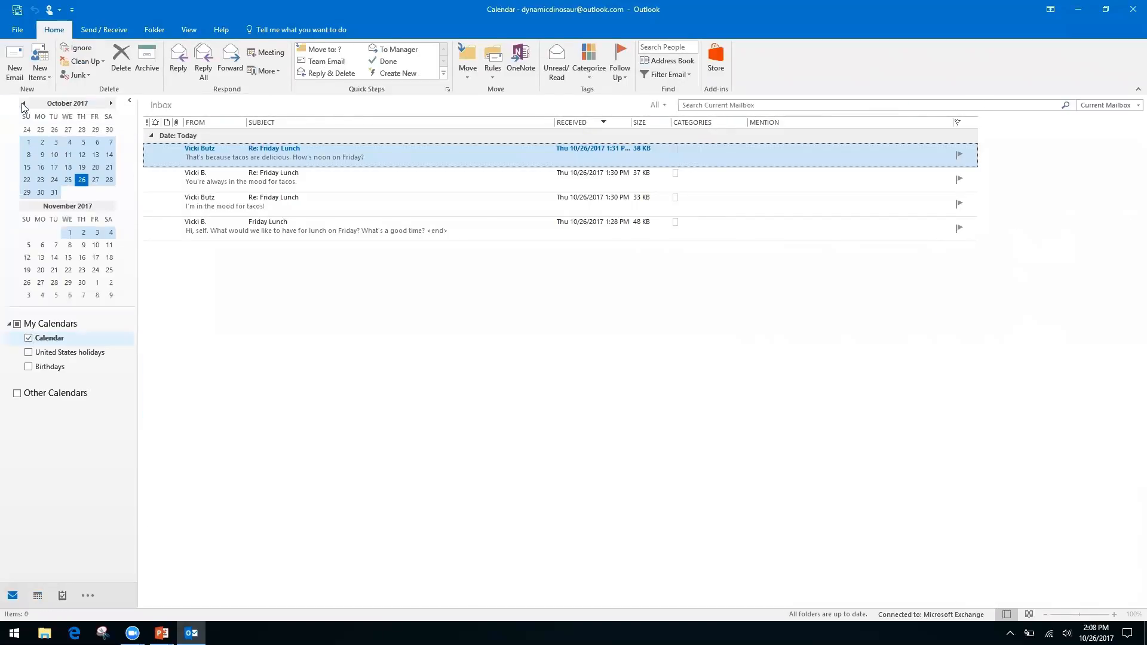
{"action": "key", "text": "ctrl+3"}
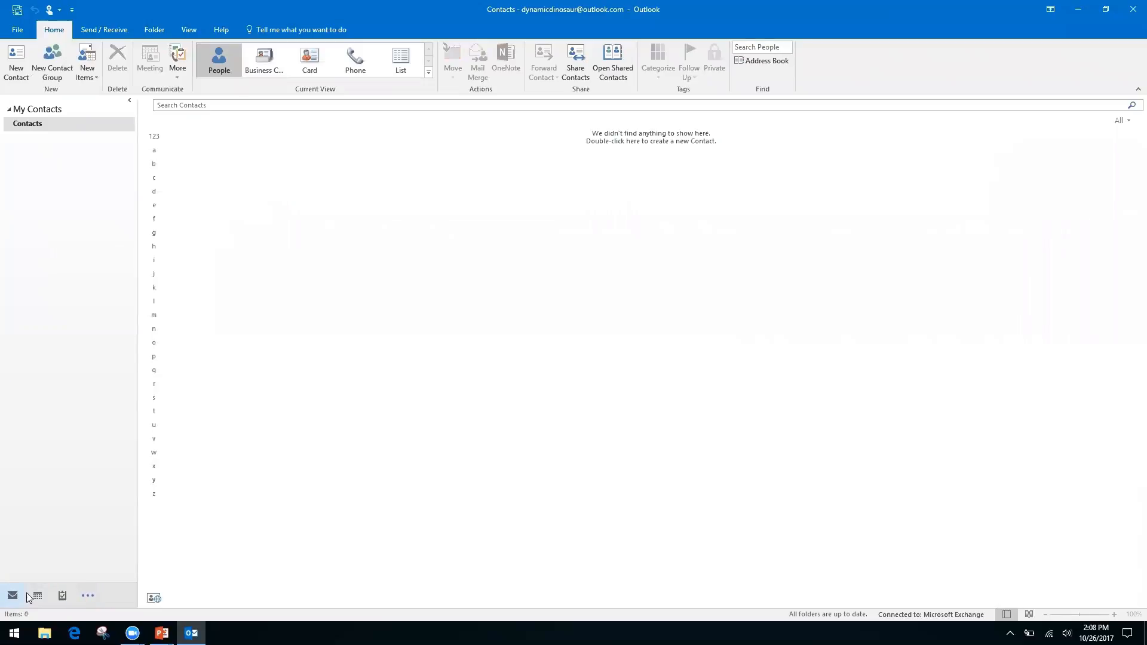
Show and then hide the extra navigation destinations in the ... menu.
{"action": "mouse_move", "coordinate": [38, 598]}
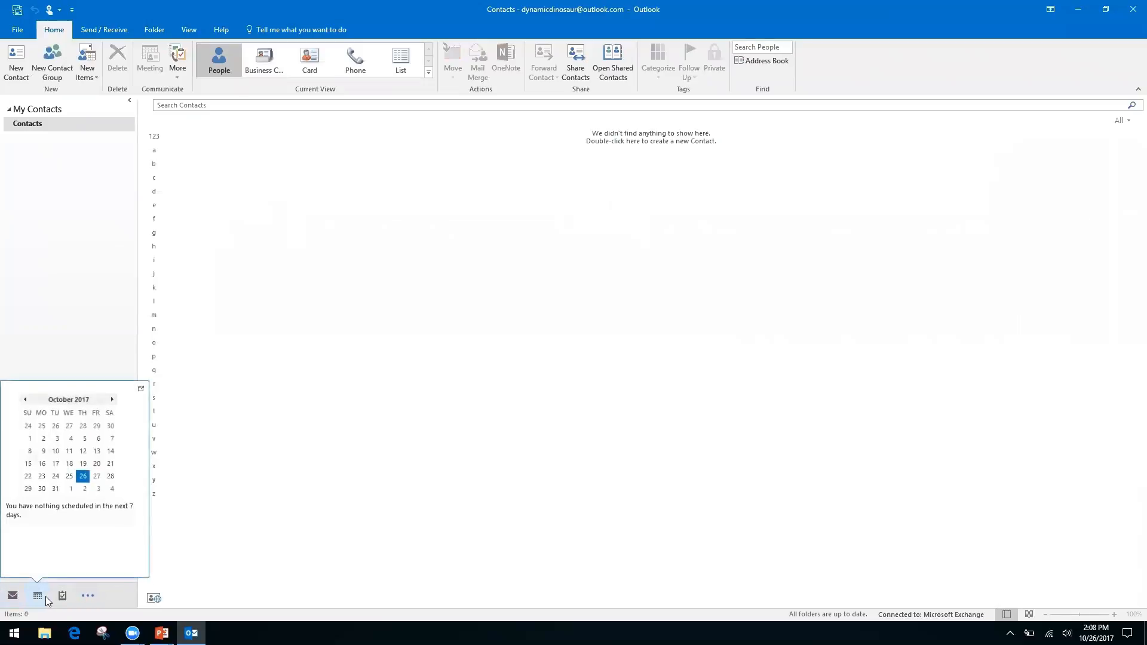
{"action": "left_click", "coordinate": [89, 596]}
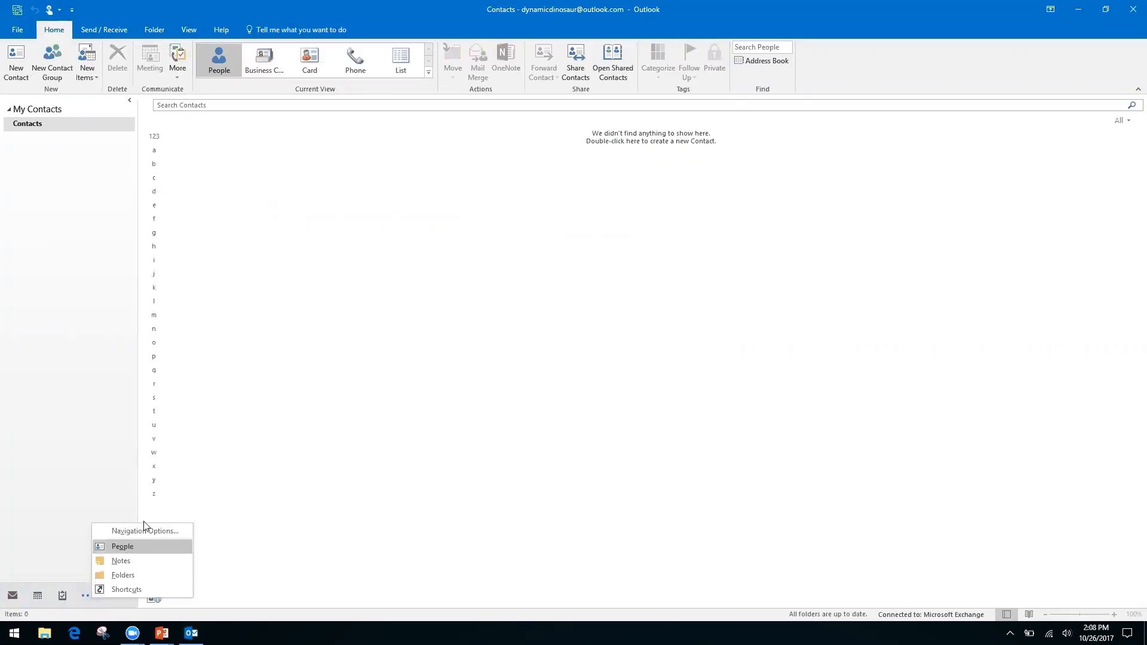
{"action": "left_click", "coordinate": [44, 501]}
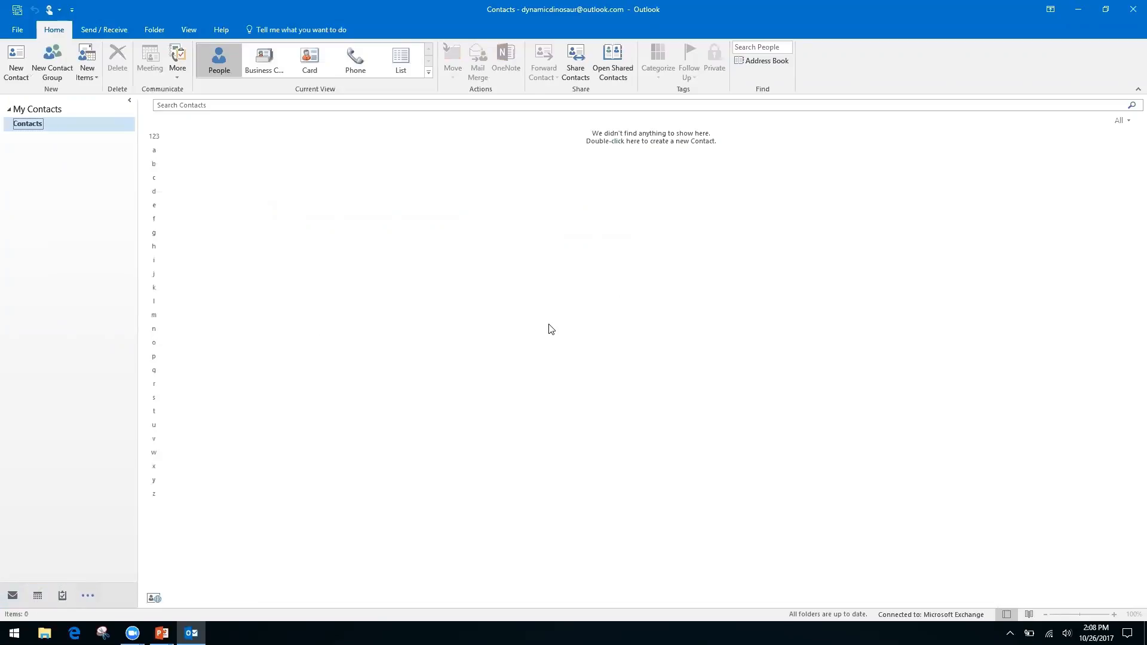
Switch through Mail, Calendar, Contacts and Notes to the Inbox, glancing at the shortcuts slide.
{"action": "key", "text": "ctrl+1"}
{"action": "key", "text": "ctrl+2"}
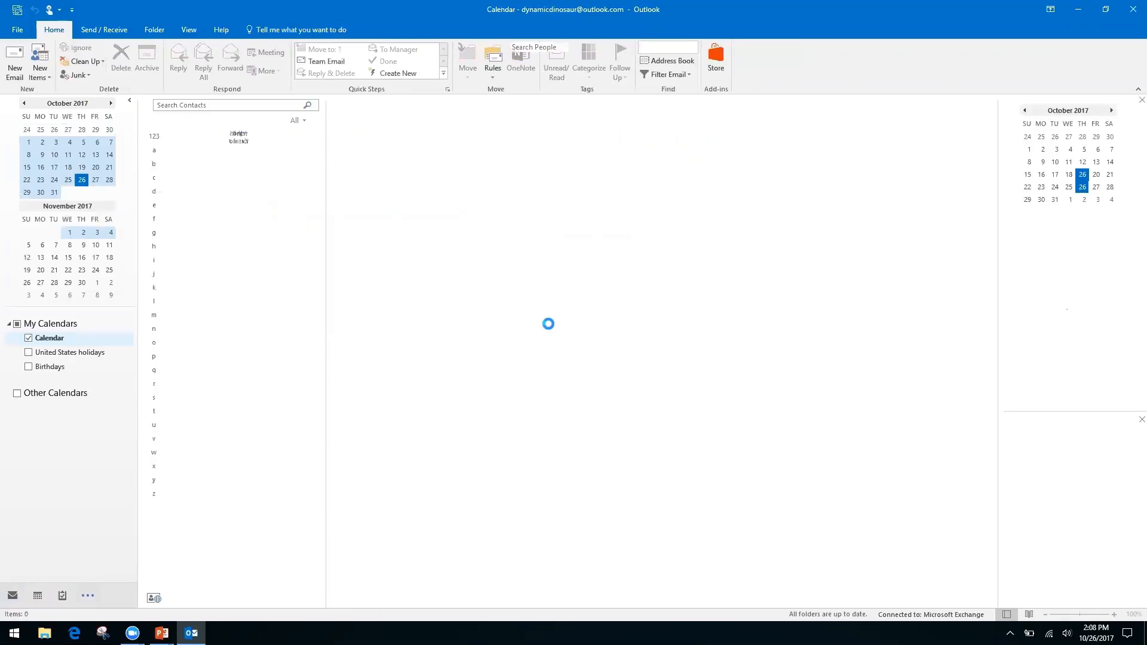
{"action": "key", "text": "ctrl+3"}
{"action": "key", "text": "ctrl+5"}
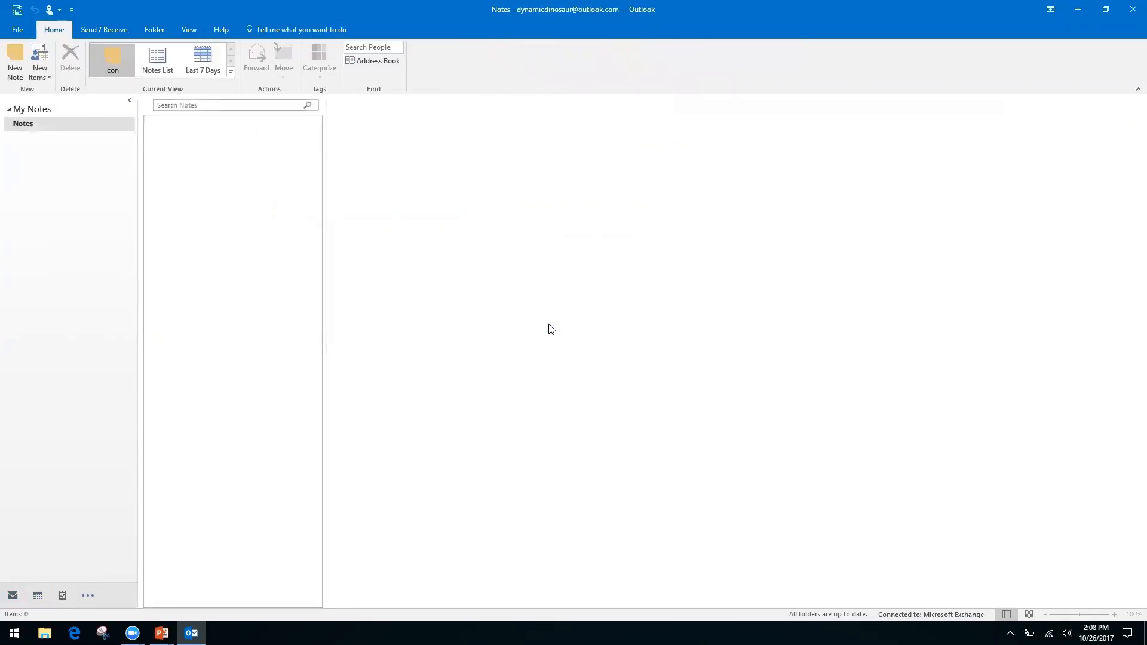
{"action": "key", "text": "ctrl+1"}
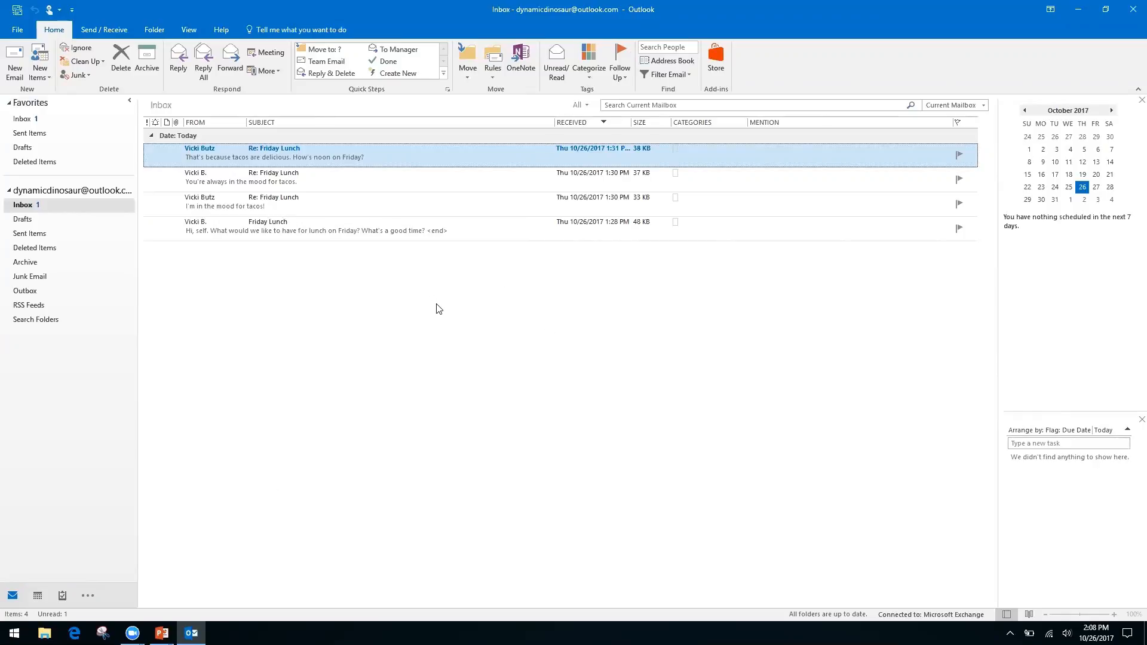
{"action": "key", "text": "alt+Tab"}
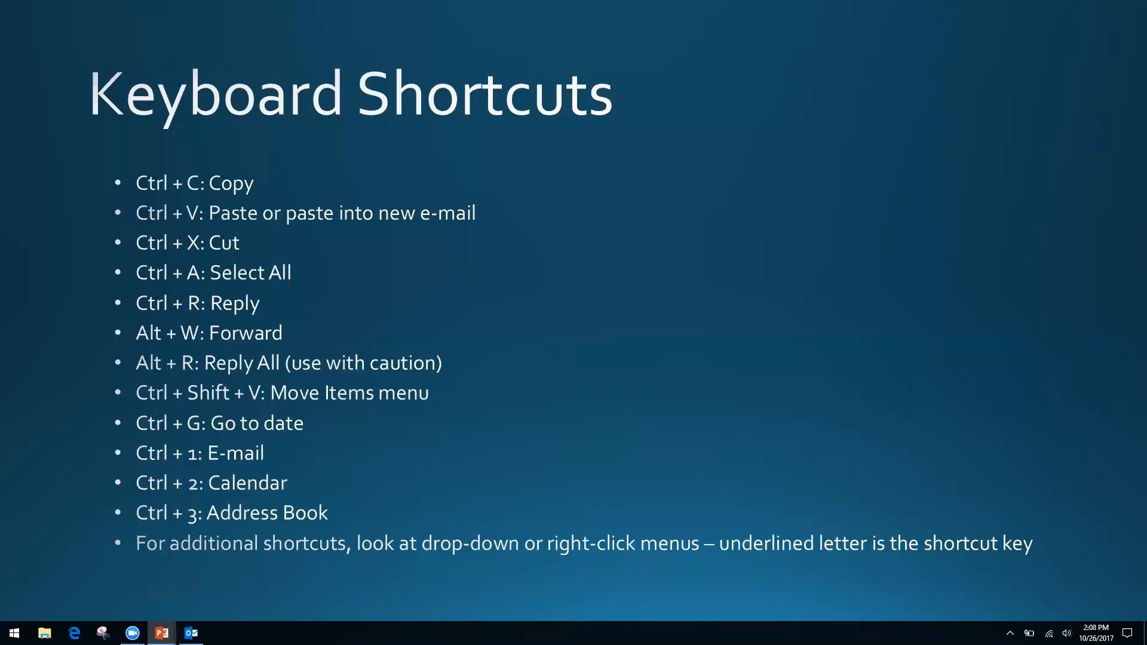
{"action": "key", "text": "alt+Tab"}
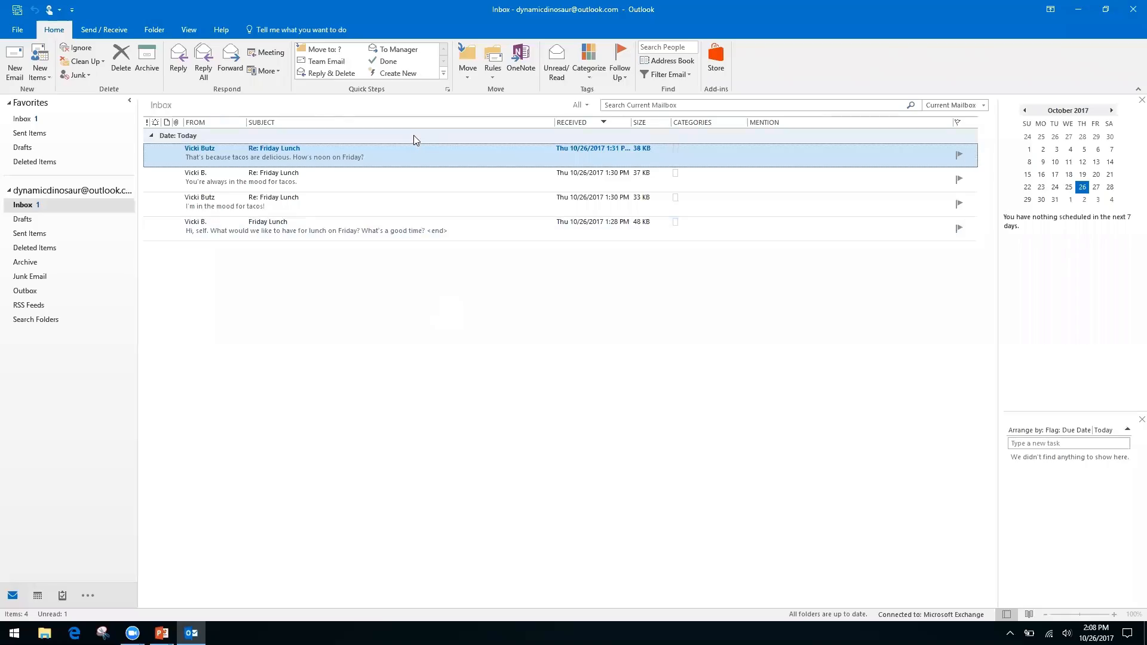
{"action": "right_click", "coordinate": [415, 158]}
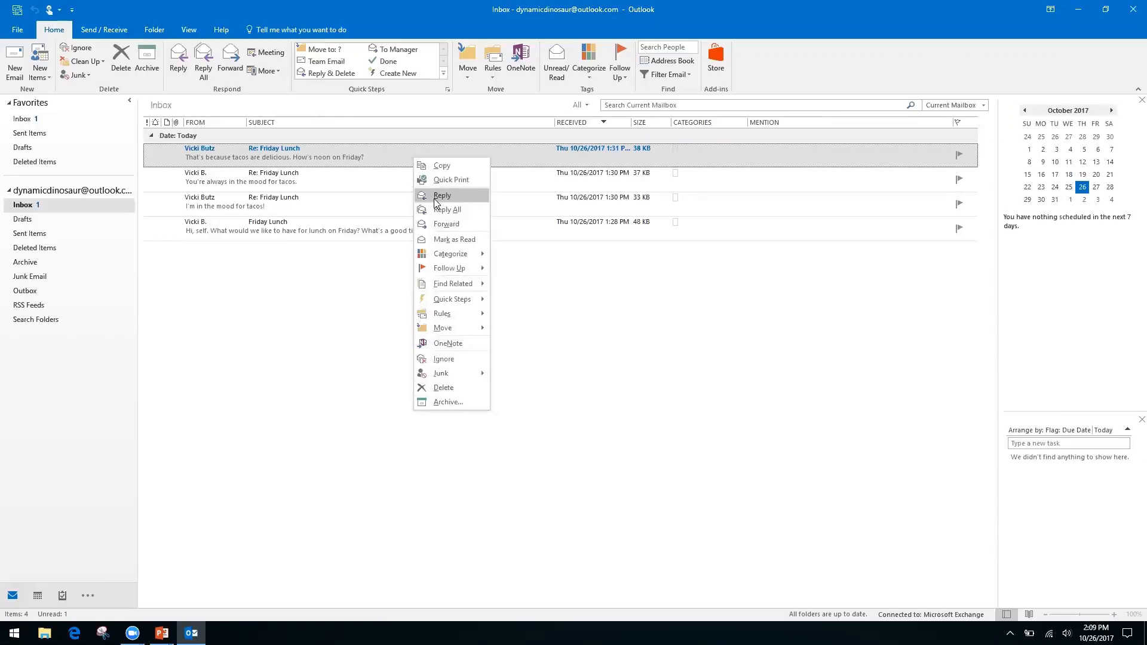
{"action": "right_click", "coordinate": [549, 295]}
{"action": "left_click", "coordinate": [439, 262]}
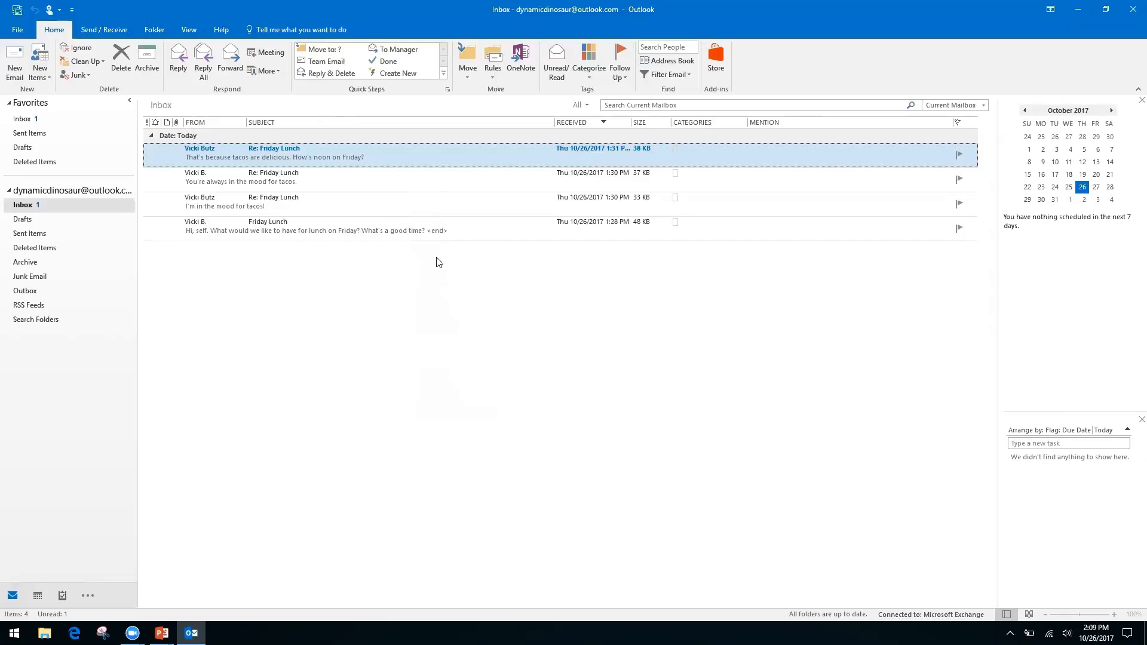
{"action": "right_click", "coordinate": [409, 146]}
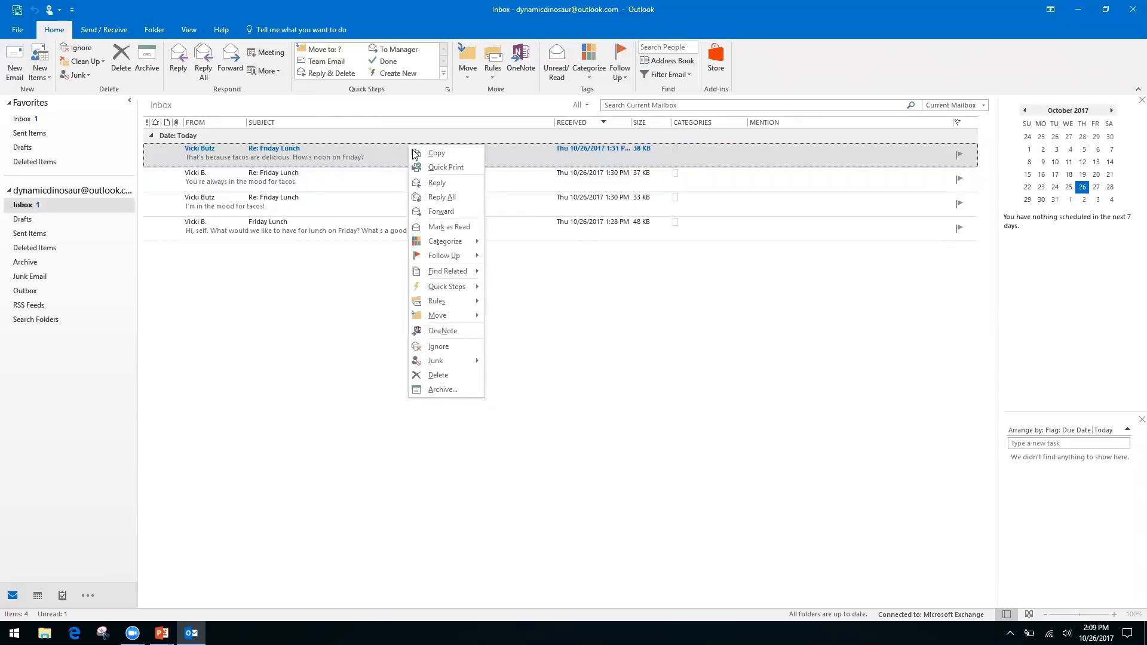
{"action": "left_click", "coordinate": [588, 317]}
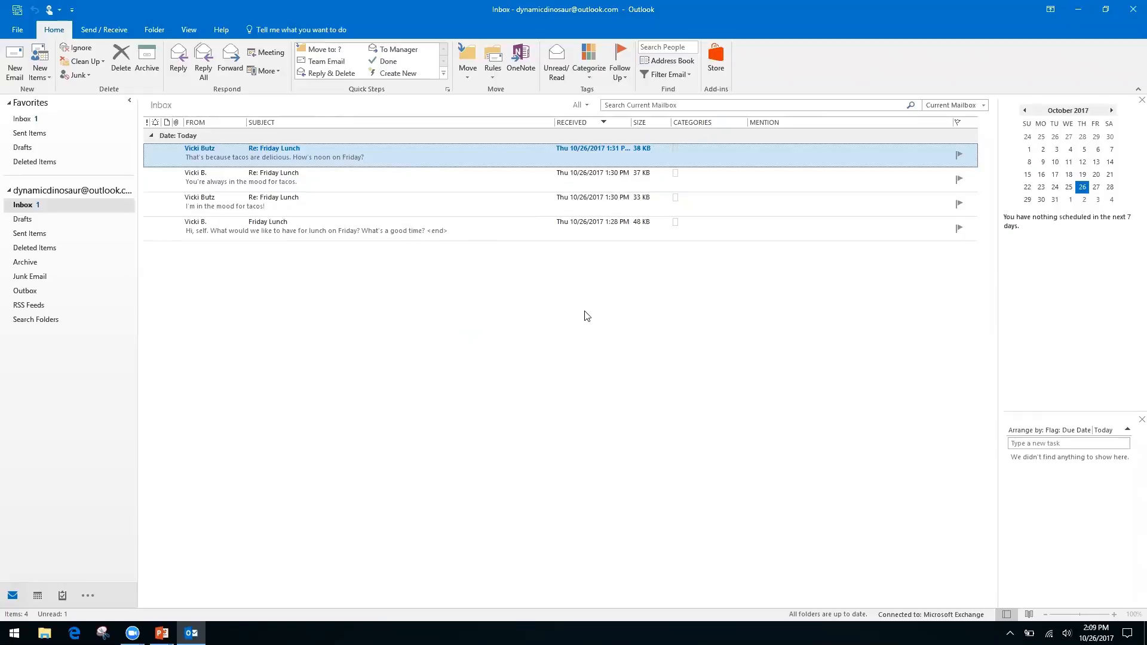
Advance the slide show to the Productivity & Calendars slide, then return to the Outlook Inbox.
{"action": "key", "text": "alt+Tab"}
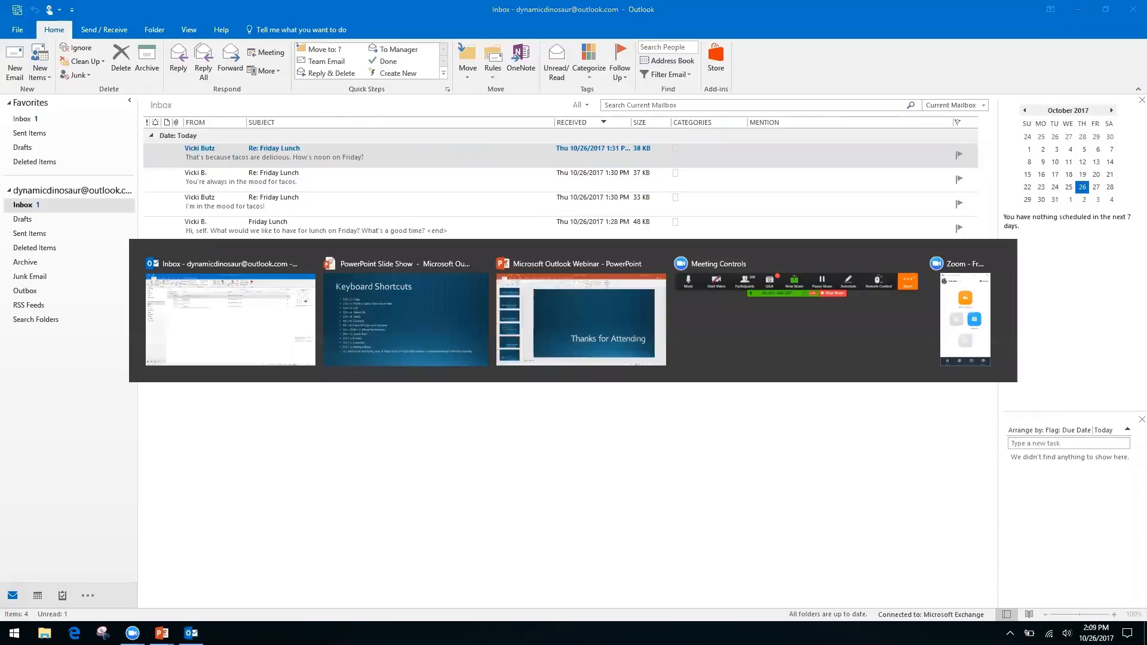
{"action": "key", "text": "Right"}
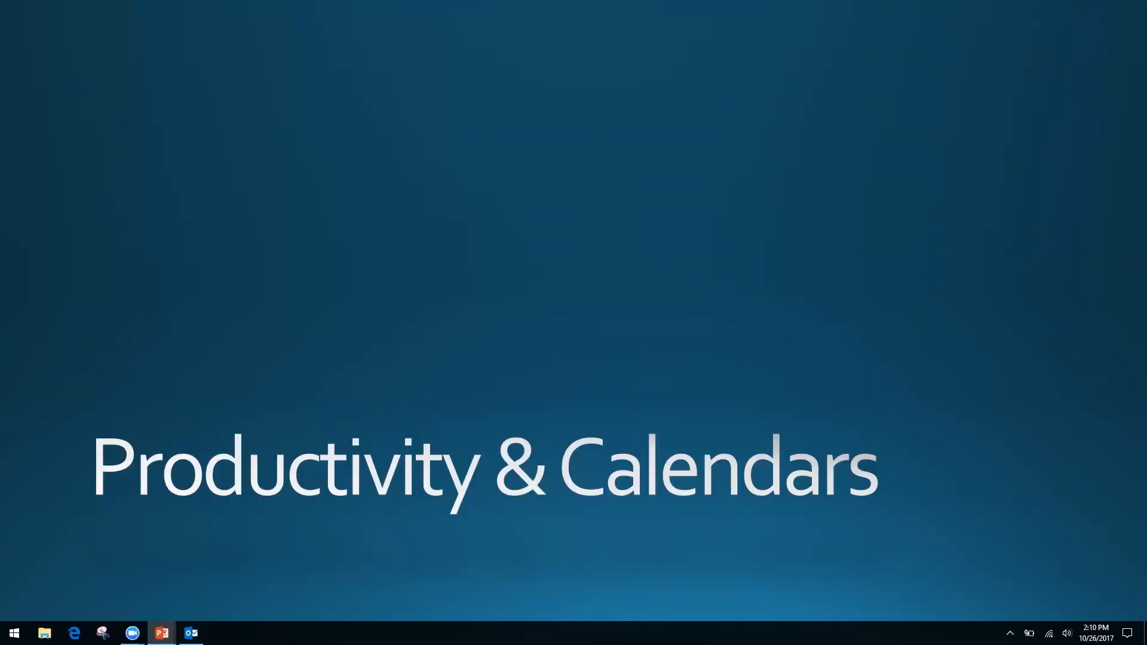
{"action": "key", "text": "alt+Tab"}
{"action": "key", "text": "alt+Tab"}
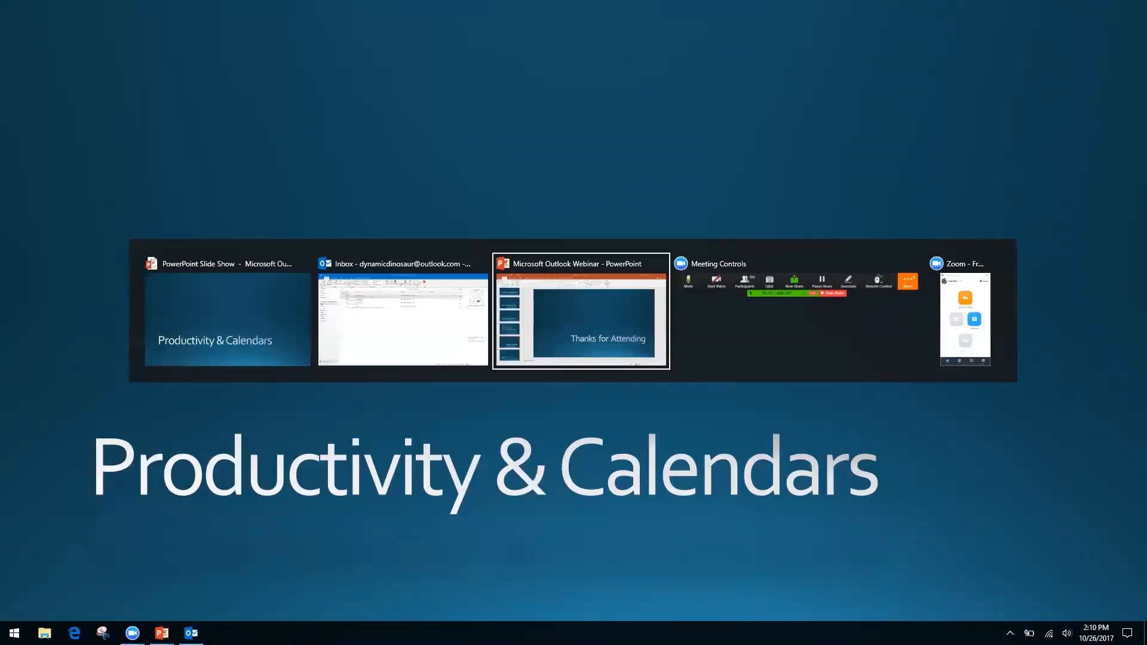
{"action": "key", "text": "alt+shift+Tab"}
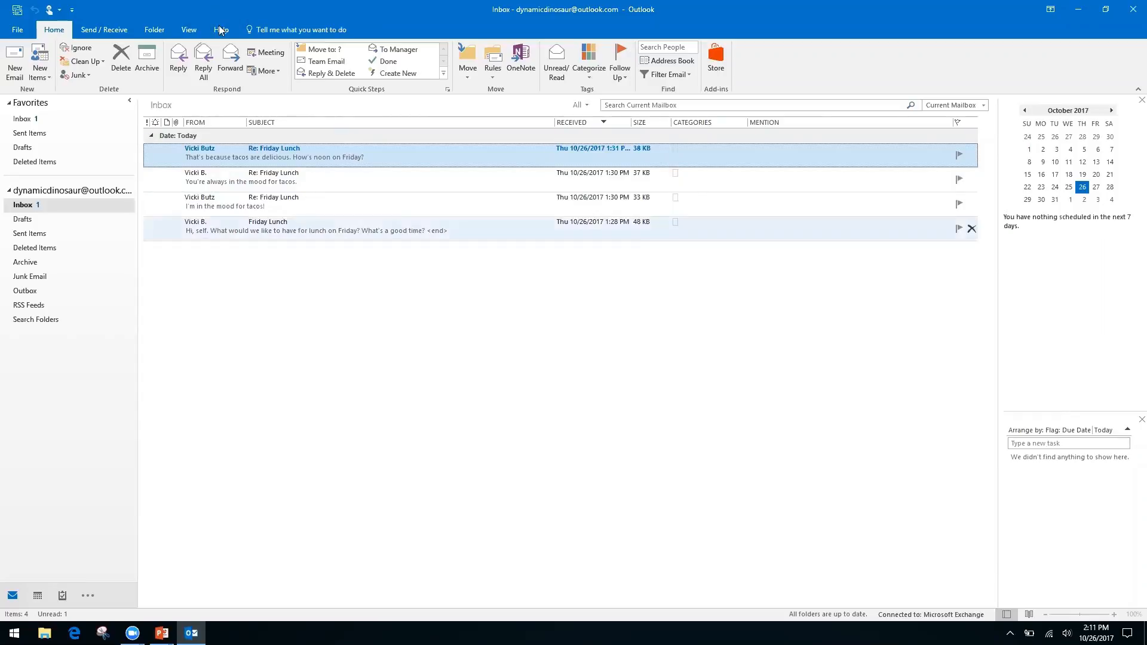
Tick Show as Conversations on the View tab.
{"action": "left_click", "coordinate": [189, 30]}
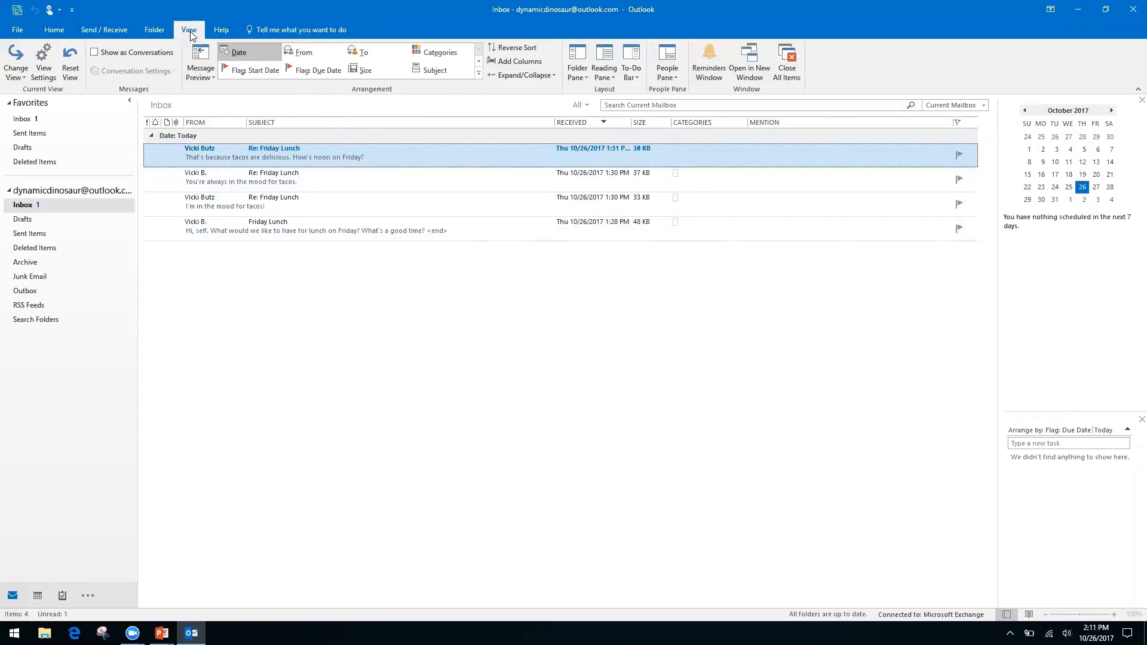
{"action": "left_click", "coordinate": [101, 60]}
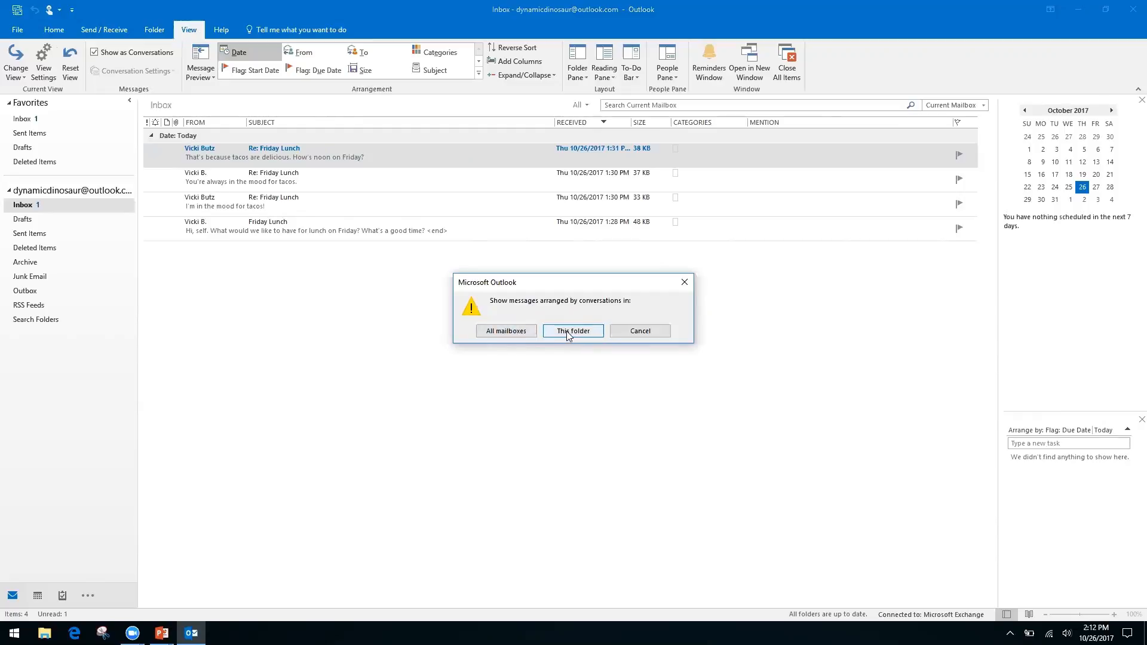
Apply conversation grouping to All mailboxes.
{"action": "left_click", "coordinate": [505, 333]}
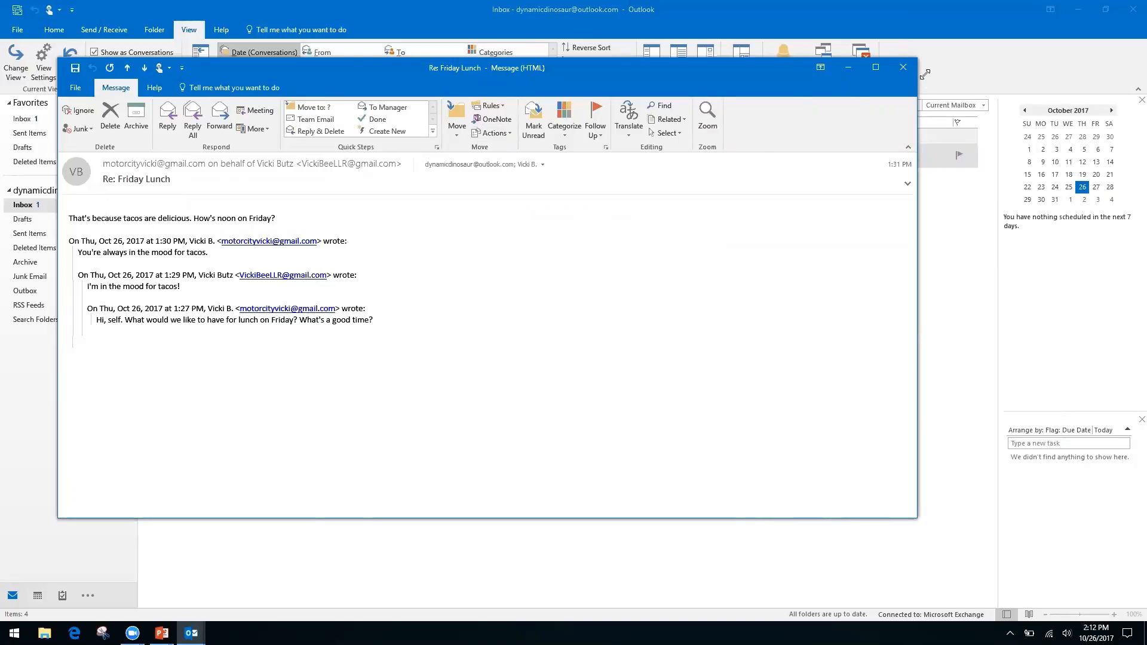
Close the Re: Friday Lunch reply and expand the Friday Lunch thread to list its four messages.
{"action": "left_click", "coordinate": [903, 68]}
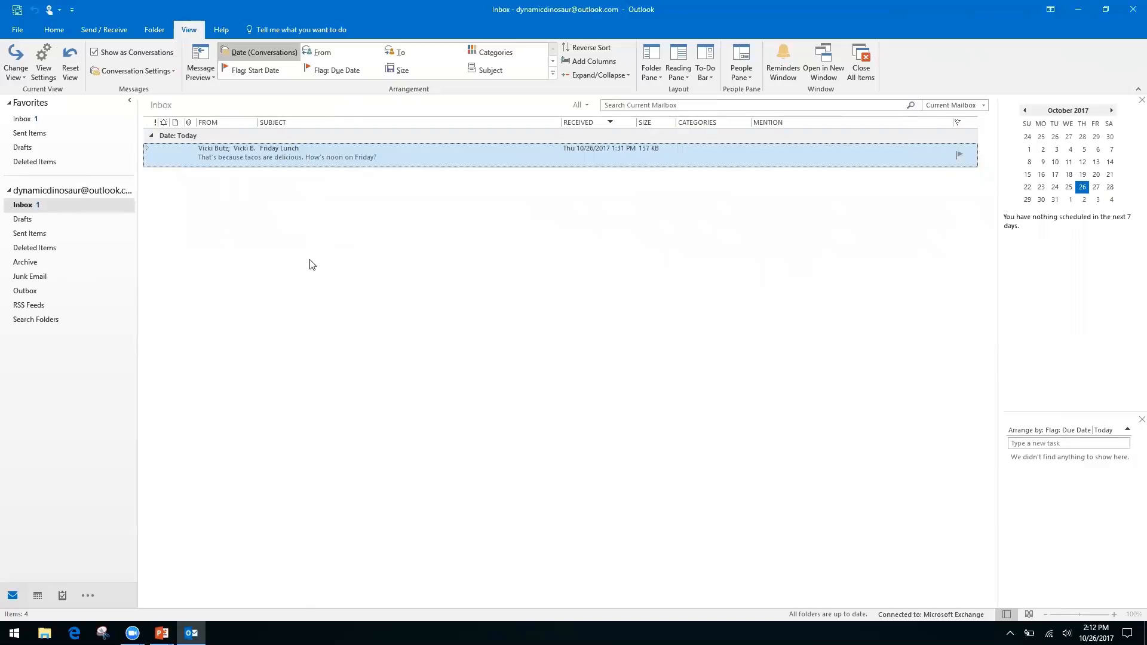
{"action": "left_click", "coordinate": [145, 148]}
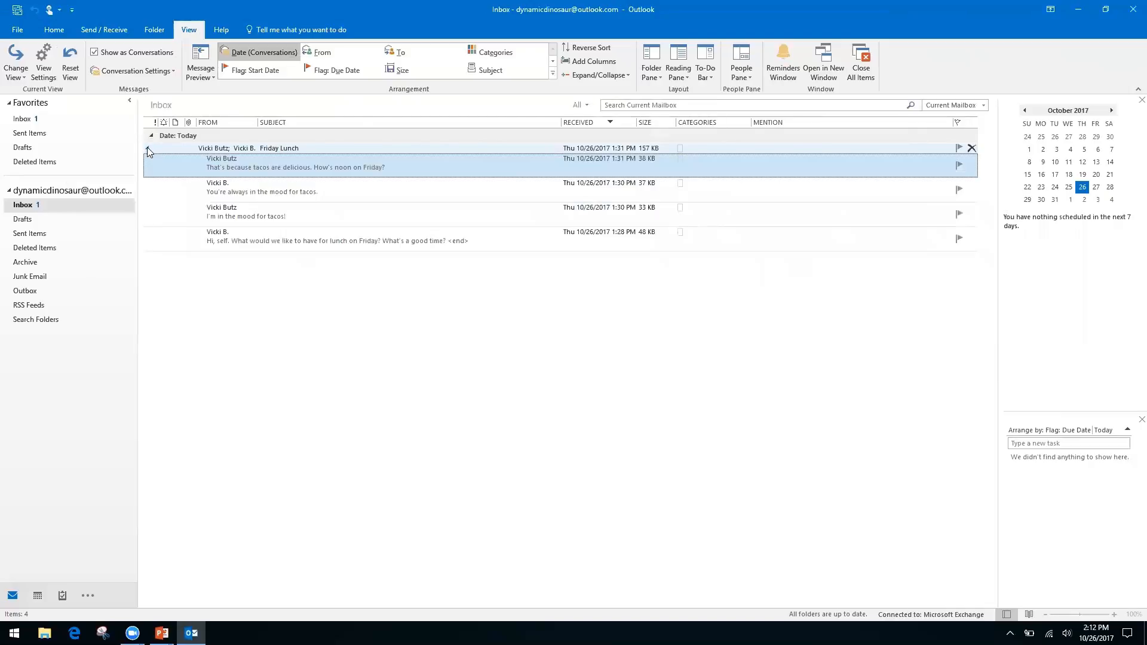
{"action": "left_click", "coordinate": [148, 148]}
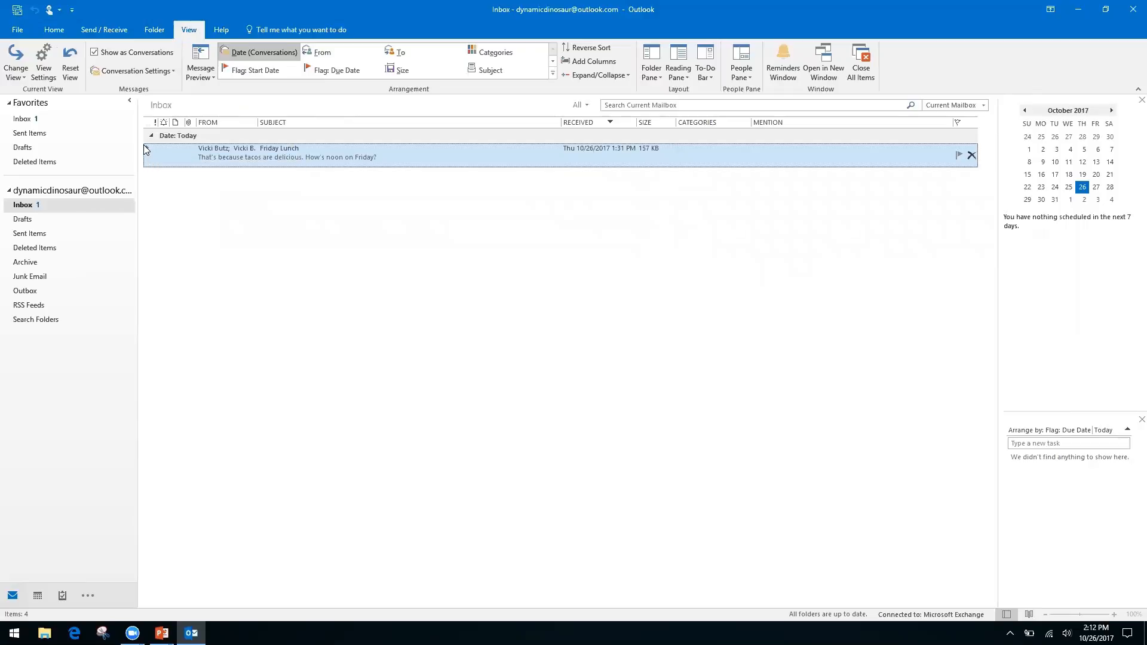
{"action": "left_click", "coordinate": [147, 150]}
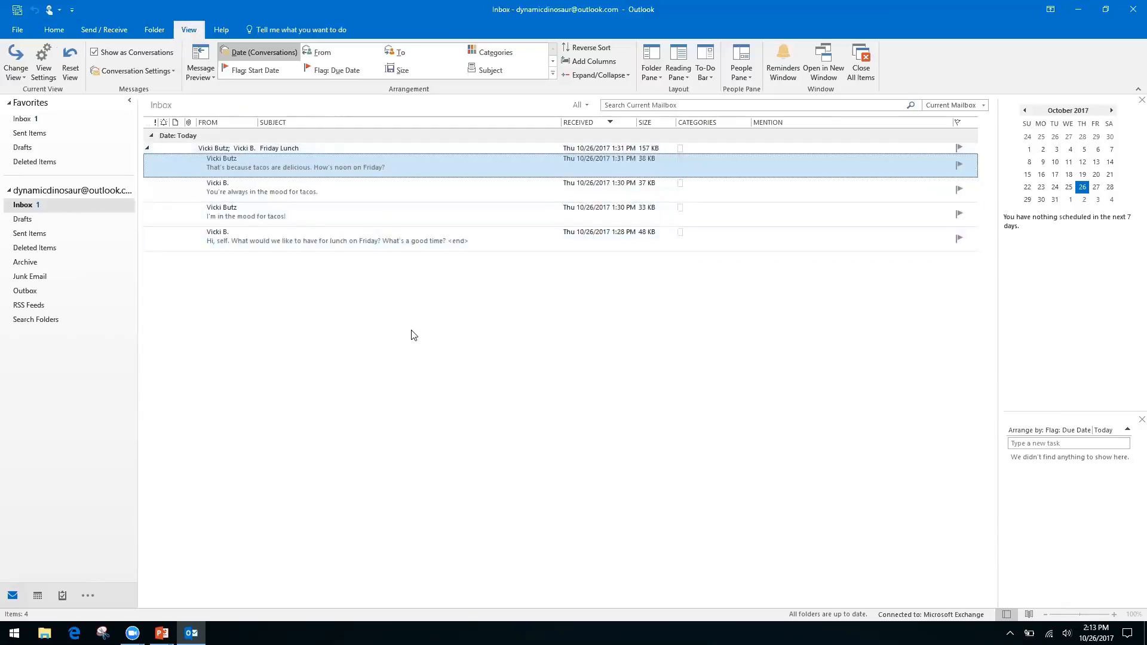
Open the 1:28 PM Friday Lunch message asking what to have for lunch Friday.
{"action": "double_click", "coordinate": [378, 237]}
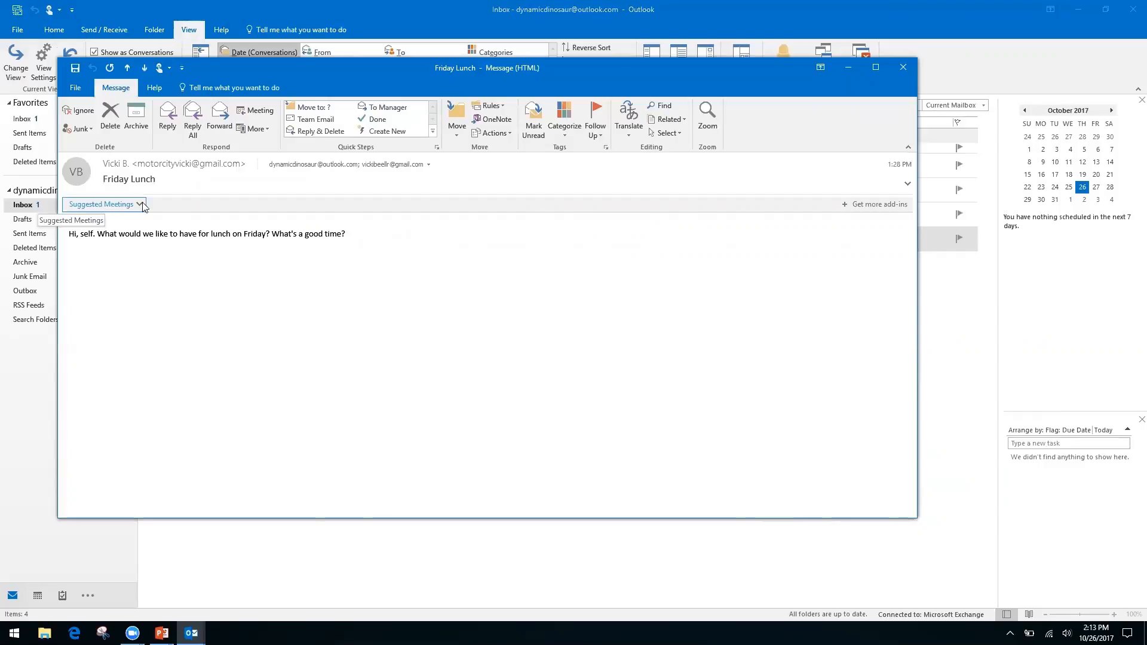
Schedule the suggested 12:00–12:30 PM lunch on October 27, 2017 at Ihop, then close the message.
{"action": "left_click", "coordinate": [109, 207]}
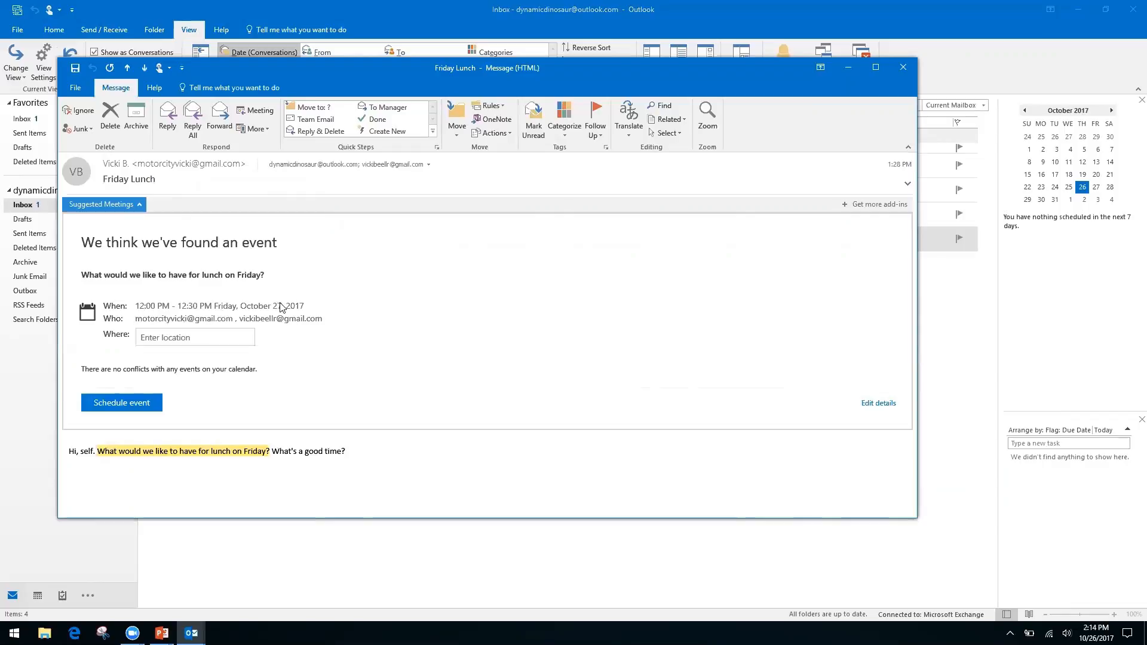
{"action": "left_click", "coordinate": [193, 338]}
{"action": "type", "text": "Ihop"}
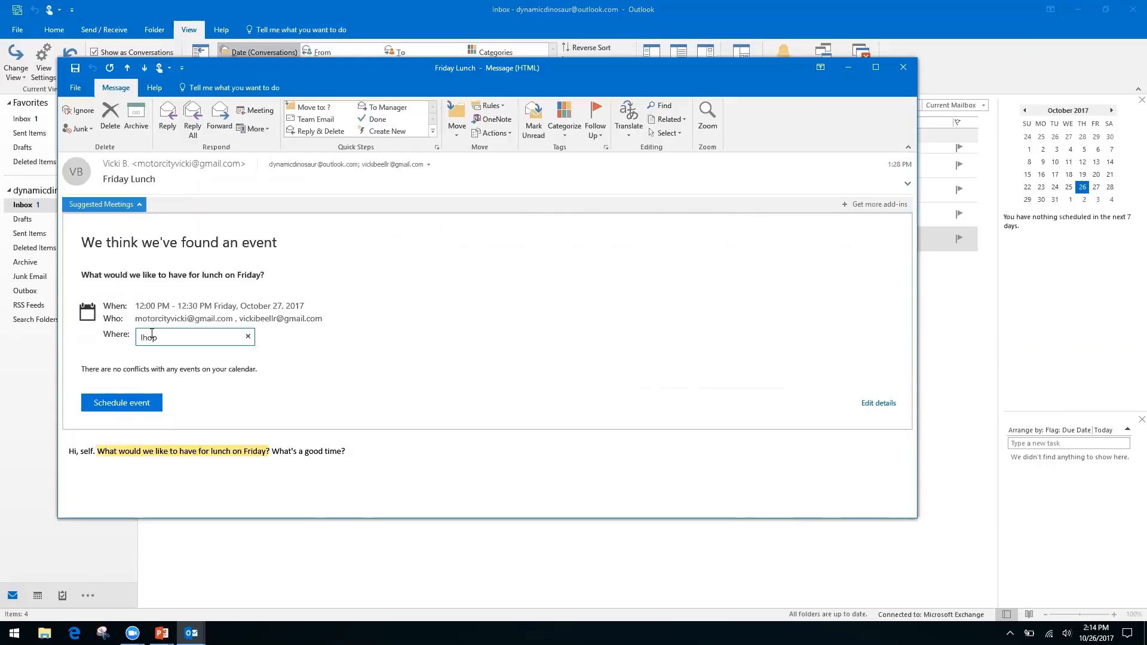
{"action": "key", "text": "Return"}
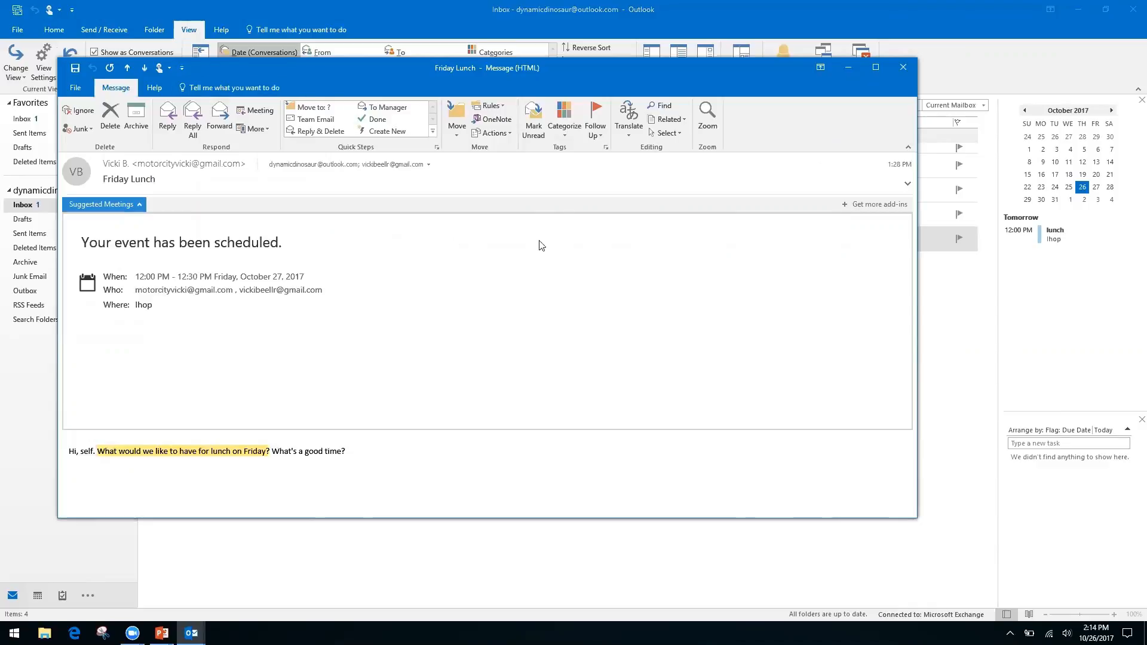
{"action": "left_click", "coordinate": [905, 67]}
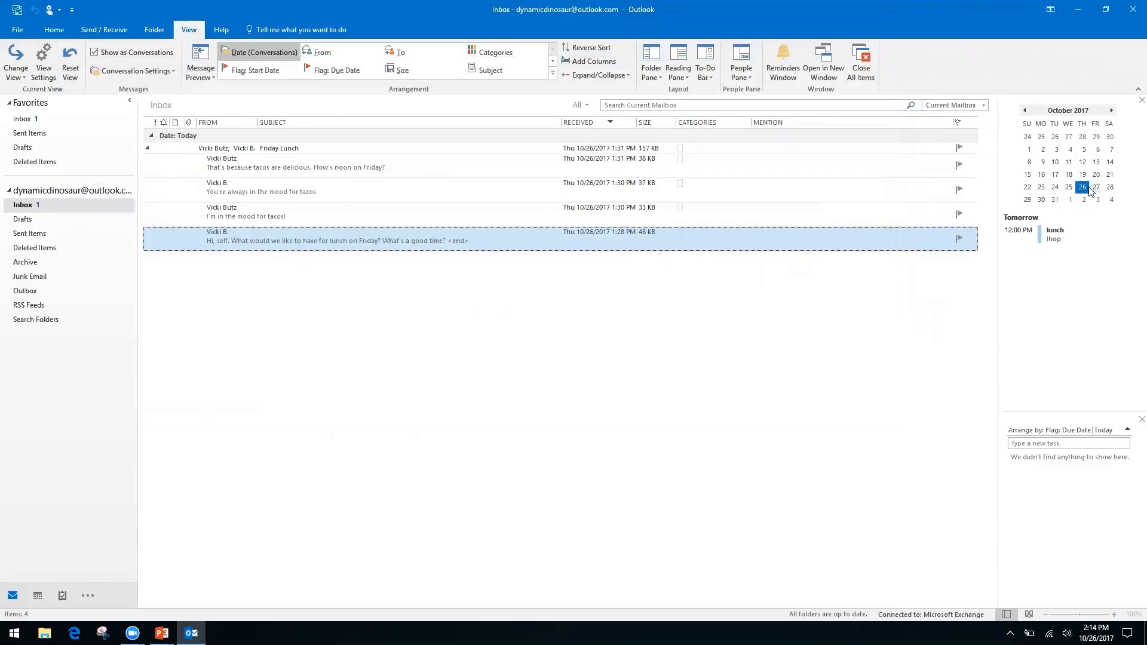
Show the Ihop lunch on Friday the 27th in the October month view, then return to PowerPoint.
{"action": "left_click", "coordinate": [1097, 188]}
{"action": "double_click", "coordinate": [1097, 188]}
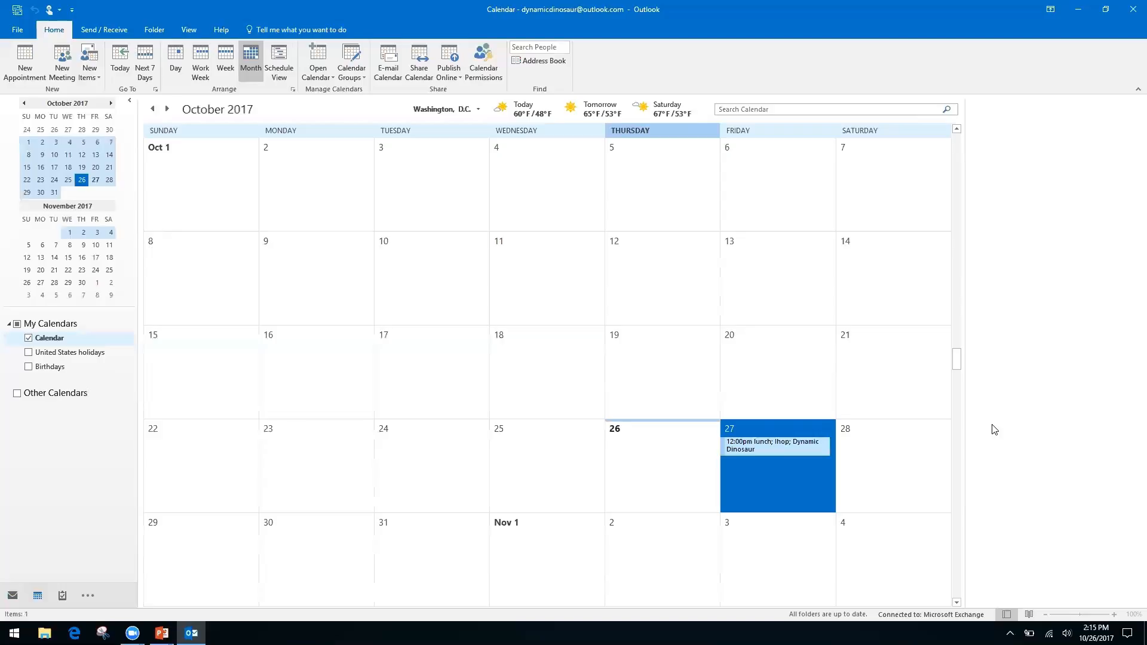
{"action": "key", "text": "alt+Tab"}
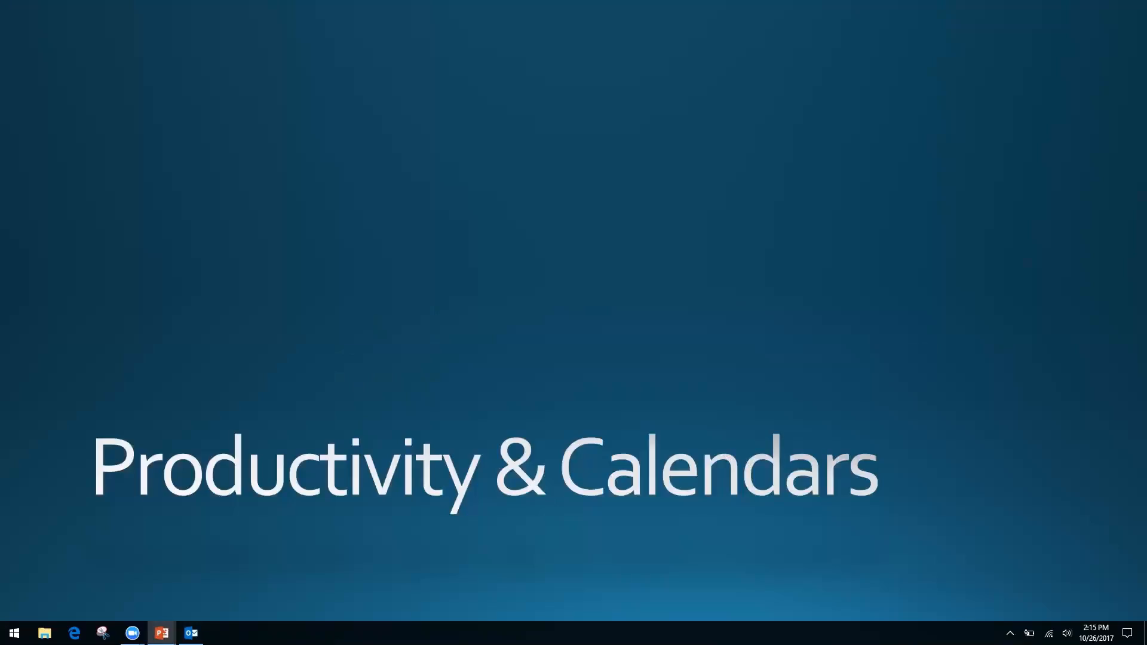
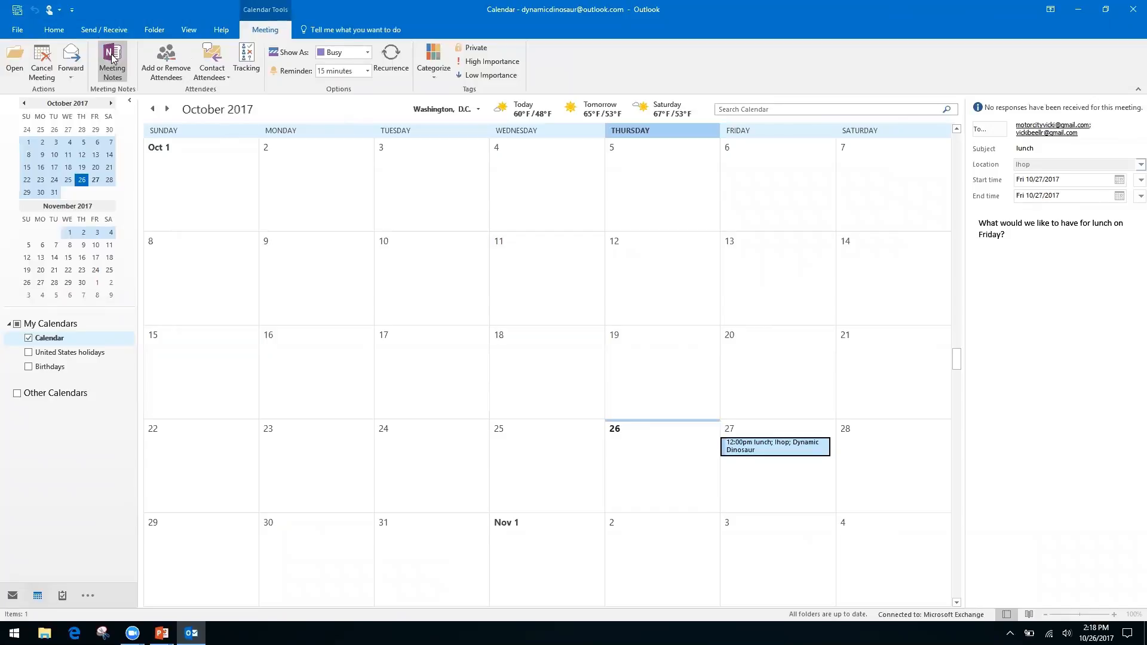
Take your own OneNote notes on the lunch meeting, filed in the notebook's Quick Notes section.
{"action": "left_click", "coordinate": [110, 57]}
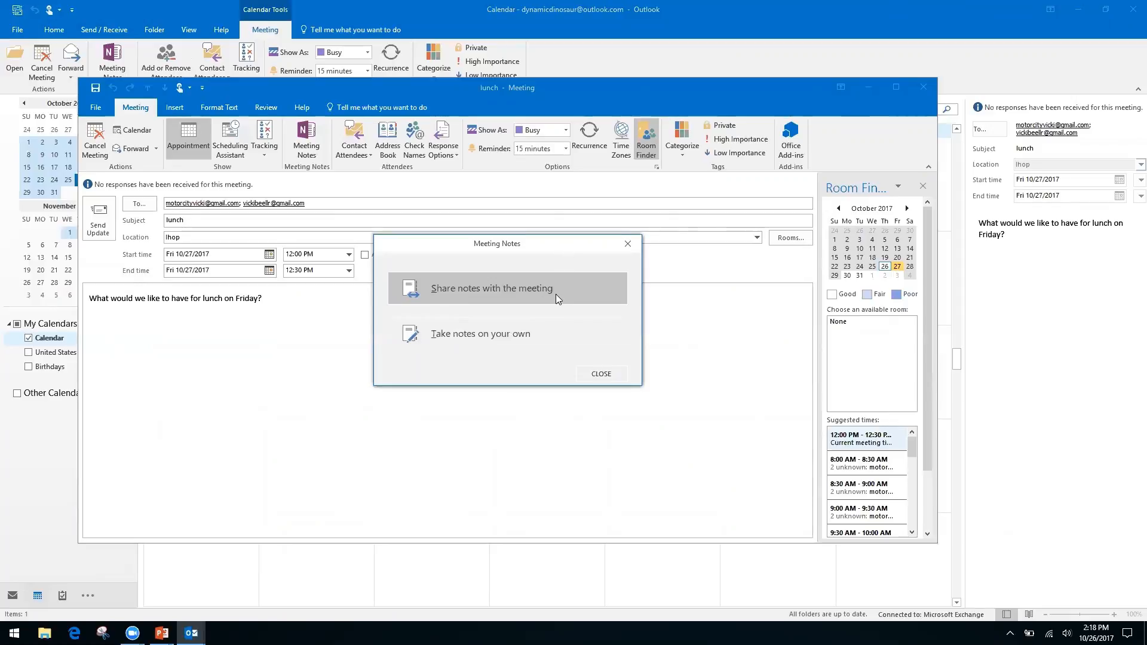
{"action": "left_click", "coordinate": [474, 334]}
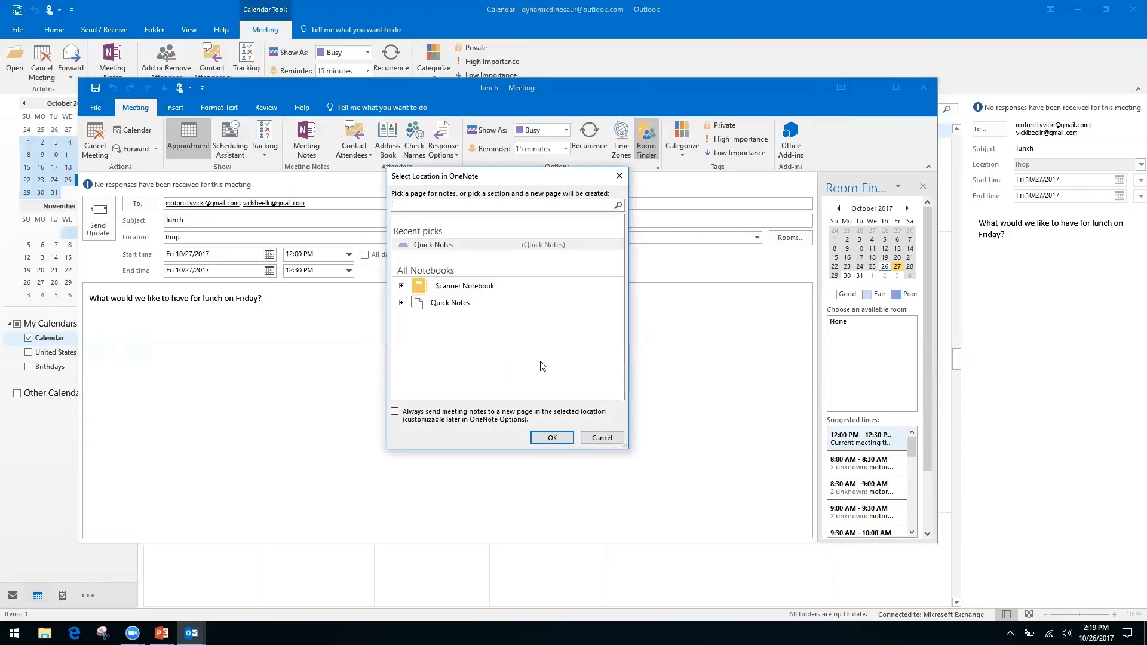
{"action": "left_click", "coordinate": [451, 304]}
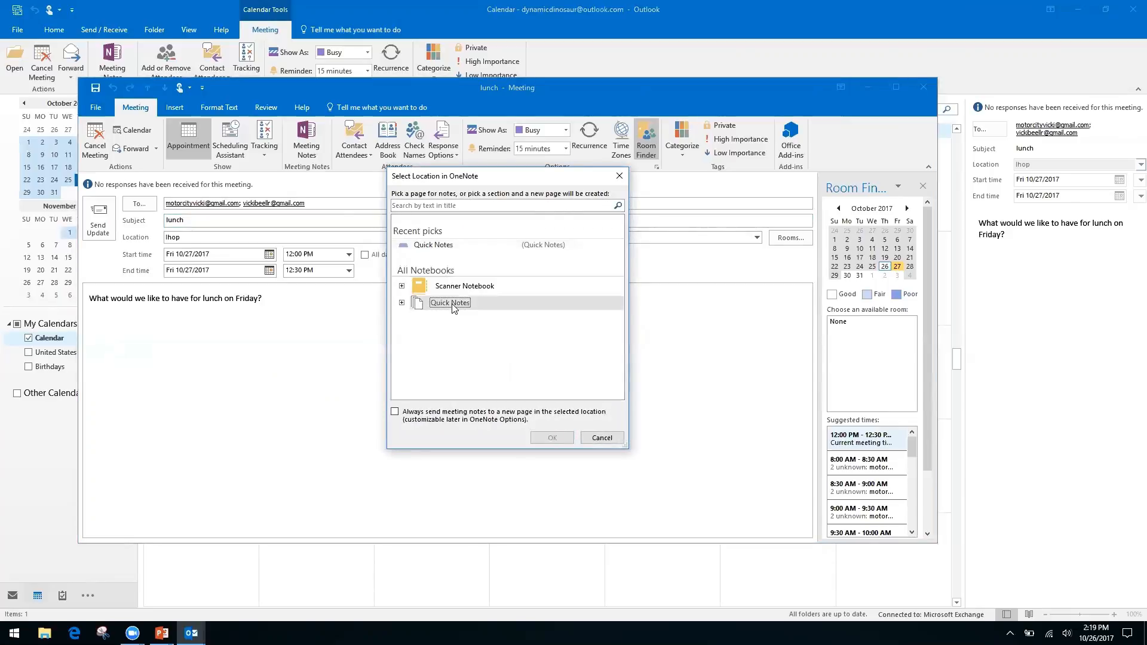
{"action": "left_click", "coordinate": [402, 303]}
{"action": "left_click", "coordinate": [460, 317]}
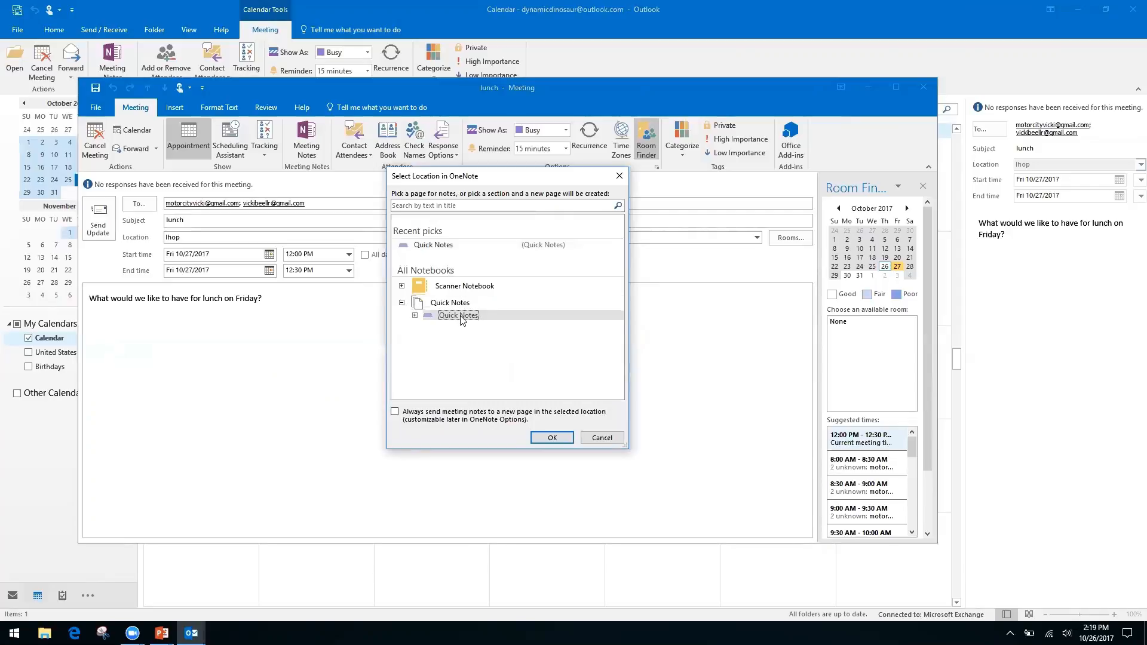
{"action": "left_click", "coordinate": [550, 440]}
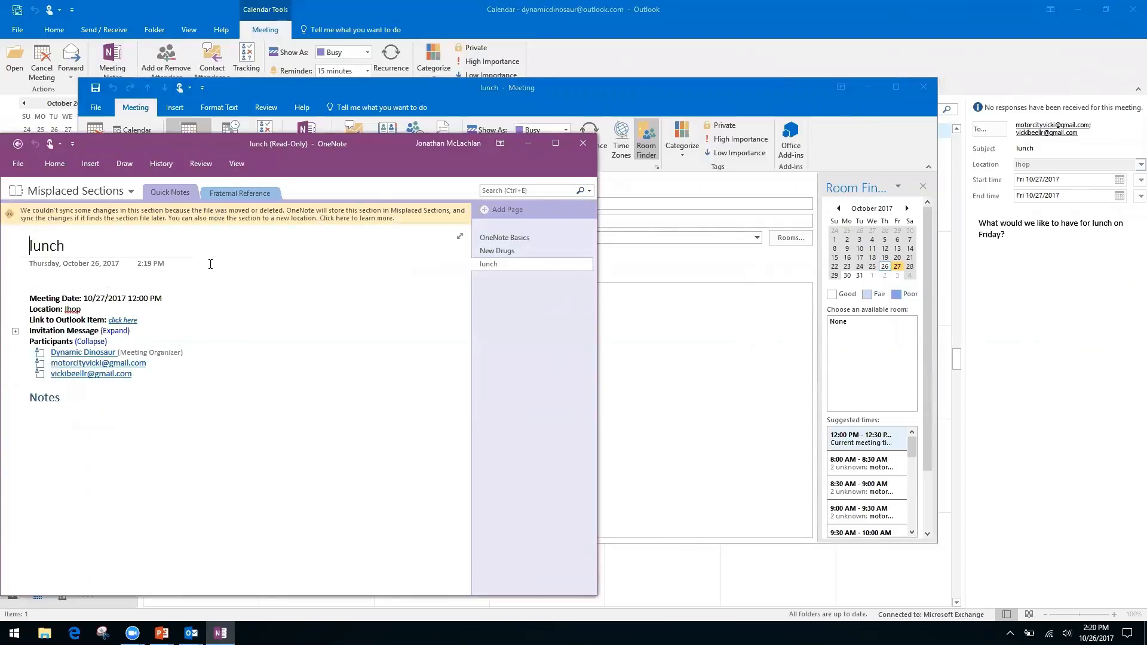
Try editing the read-only lunch notes page, then go back to the empty Quick Notes section.
{"action": "left_click", "coordinate": [56, 279]}
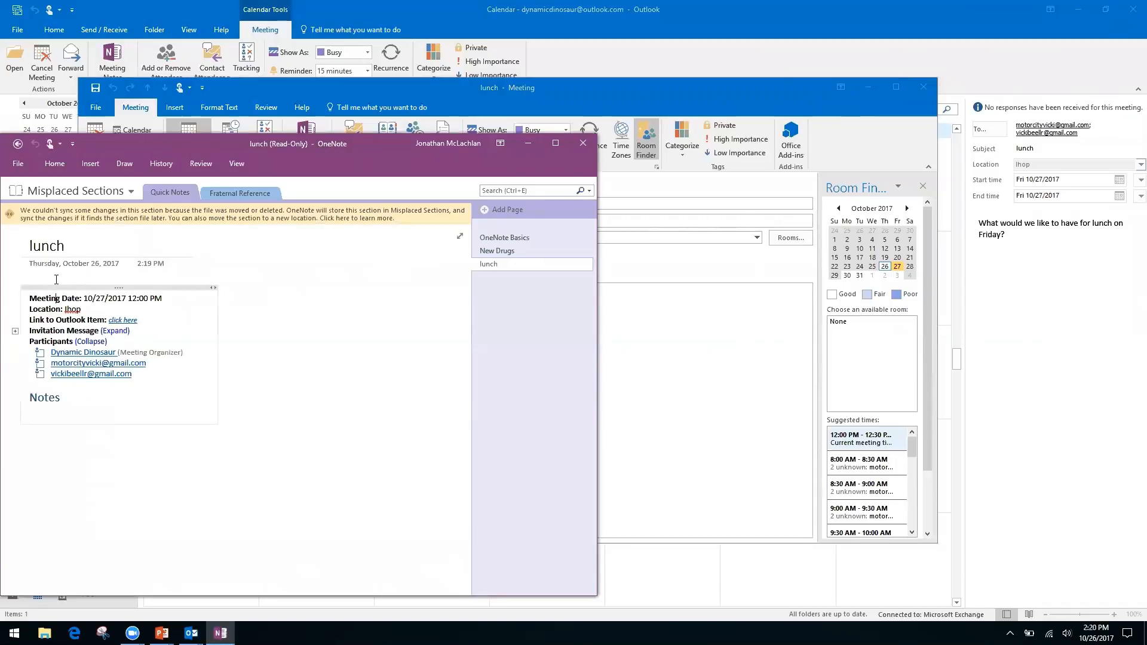
{"action": "left_click", "coordinate": [88, 459]}
{"action": "right_click", "coordinate": [78, 398]}
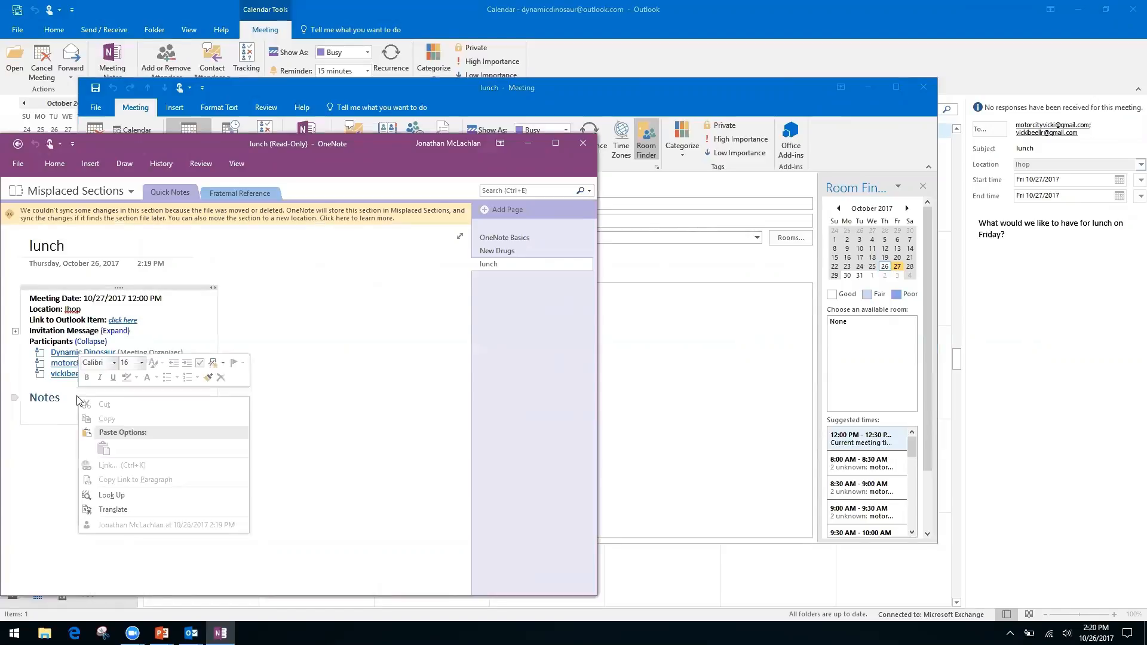
{"action": "left_click", "coordinate": [326, 422]}
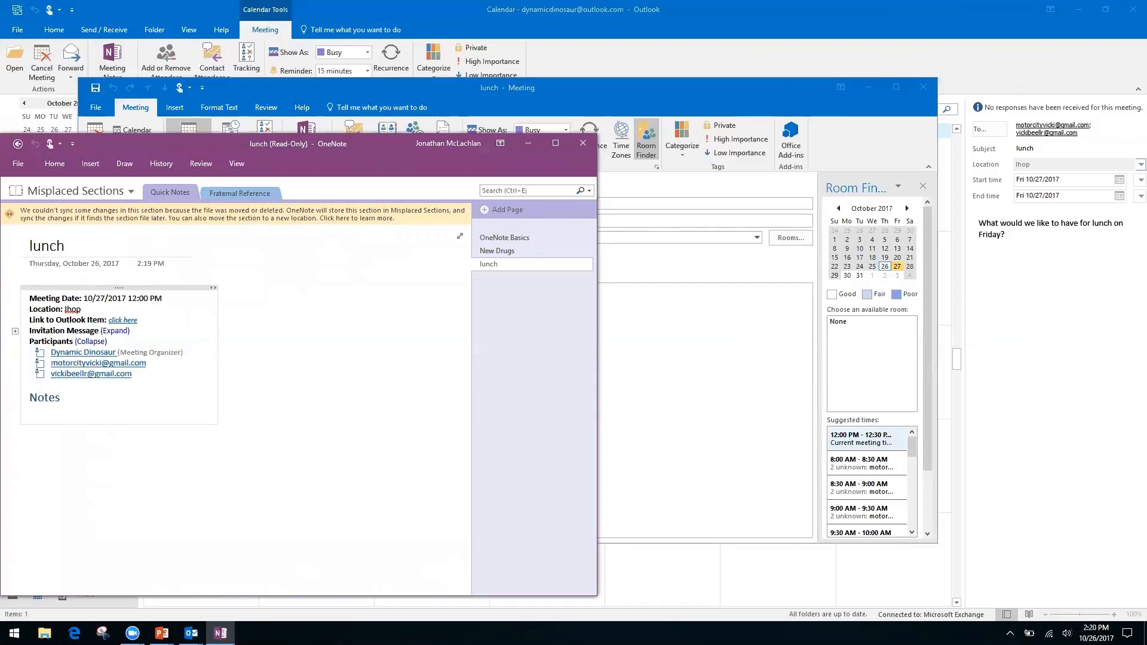
{"action": "left_click", "coordinate": [121, 484]}
{"action": "left_click", "coordinate": [29, 440]}
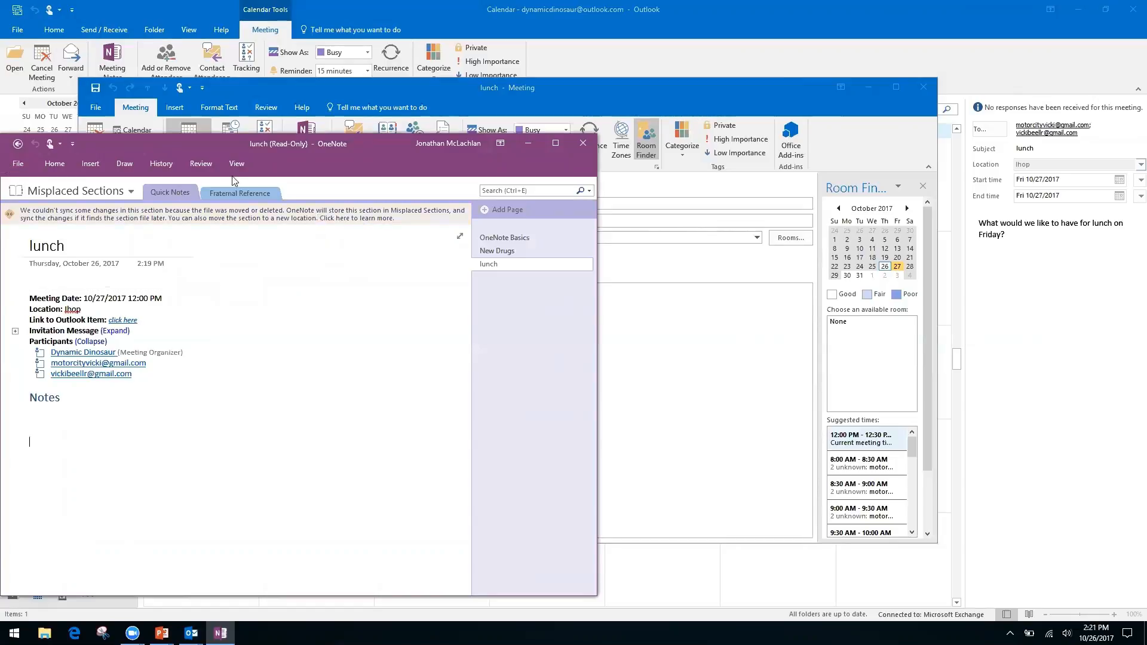
{"action": "left_click", "coordinate": [17, 145]}
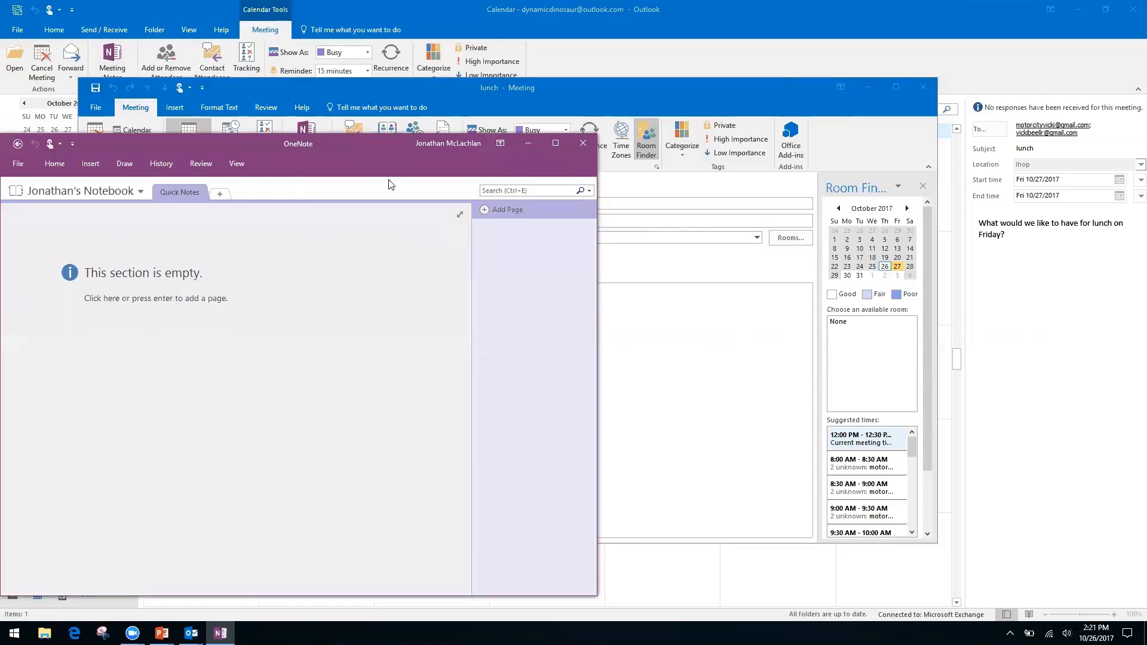
Close OneNote and the lunch meeting window, then reopen the lunch meeting.
{"action": "left_click", "coordinate": [583, 143]}
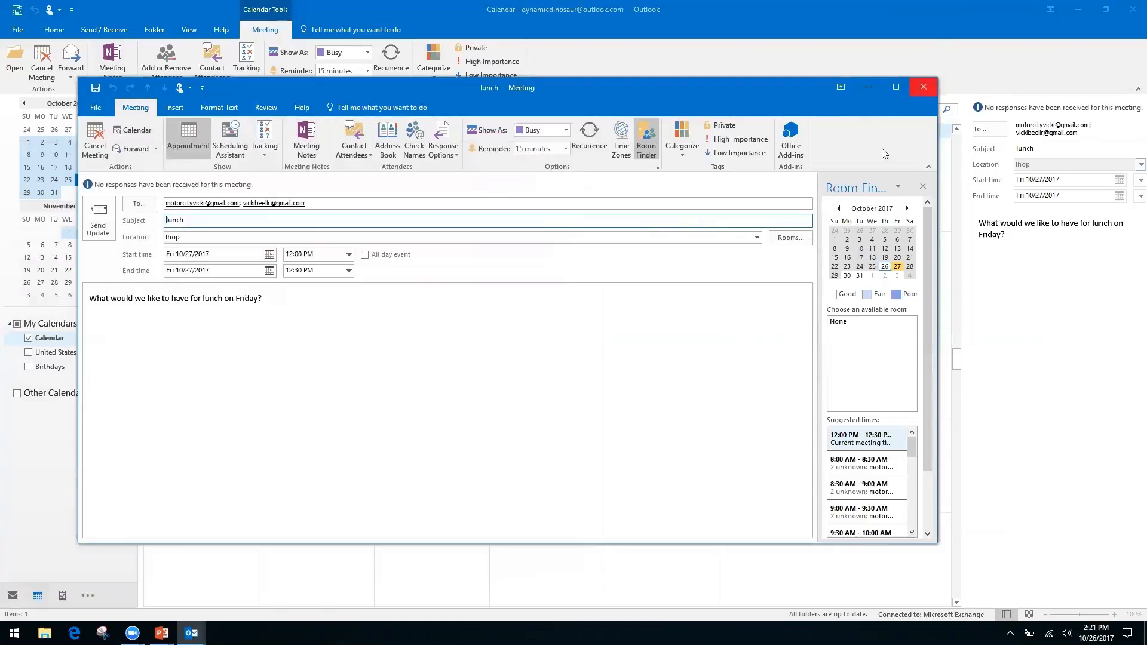
{"action": "left_click", "coordinate": [924, 88]}
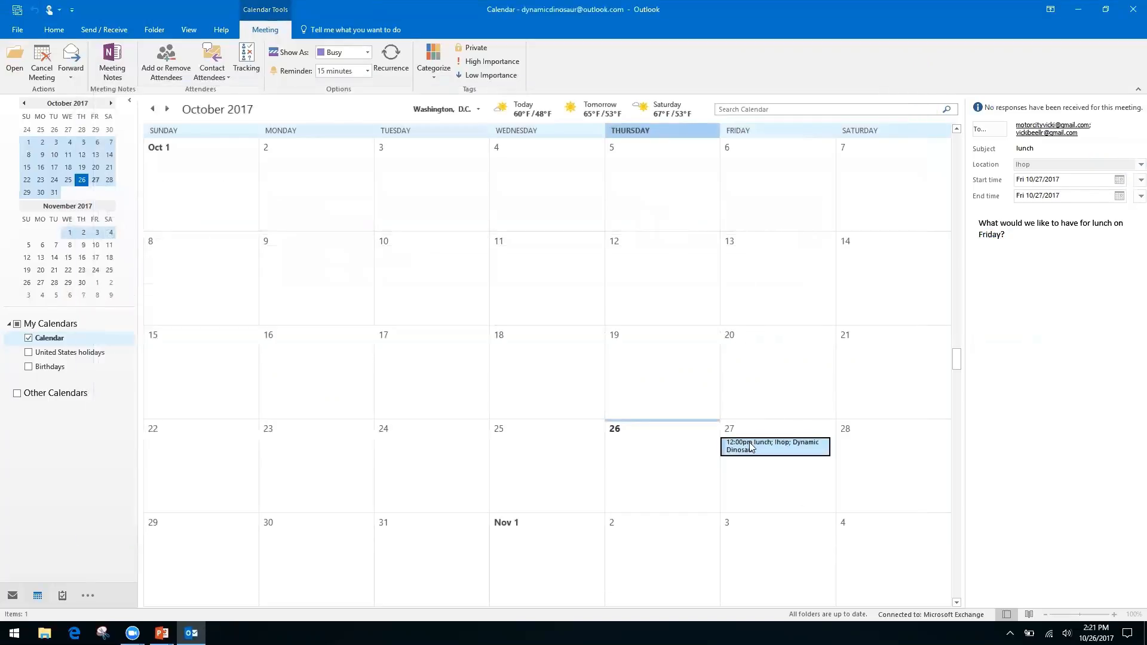
{"action": "double_click", "coordinate": [748, 444]}
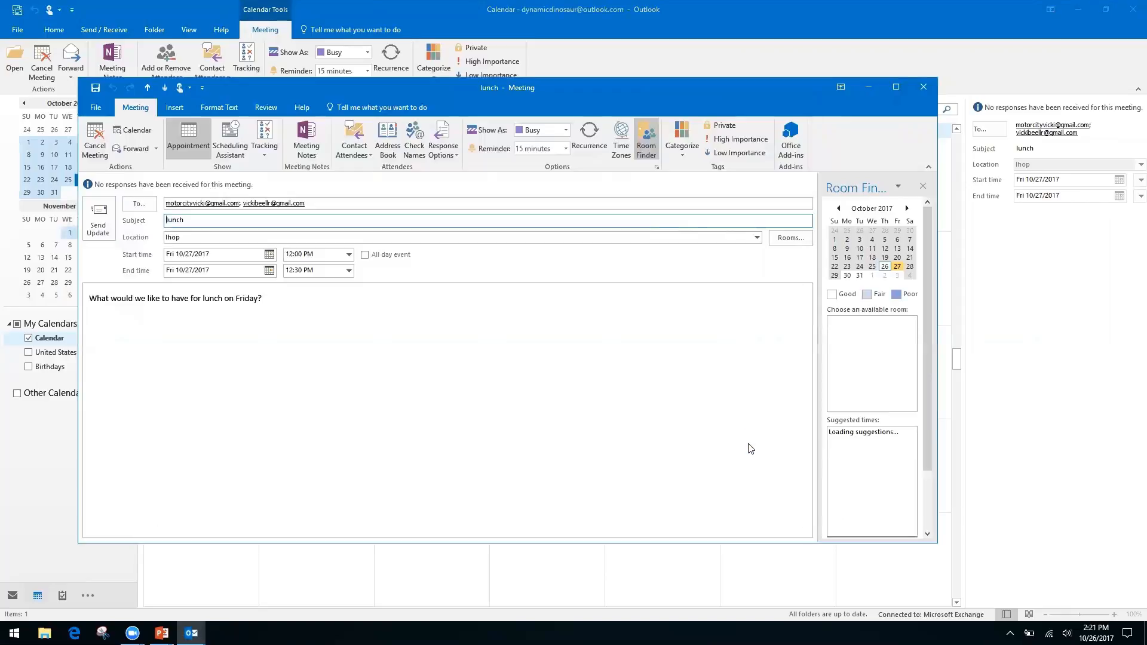
Create your own lunch notes page in Quick Notes, then close OneNote and the meeting window.
{"action": "left_click", "coordinate": [306, 139]}
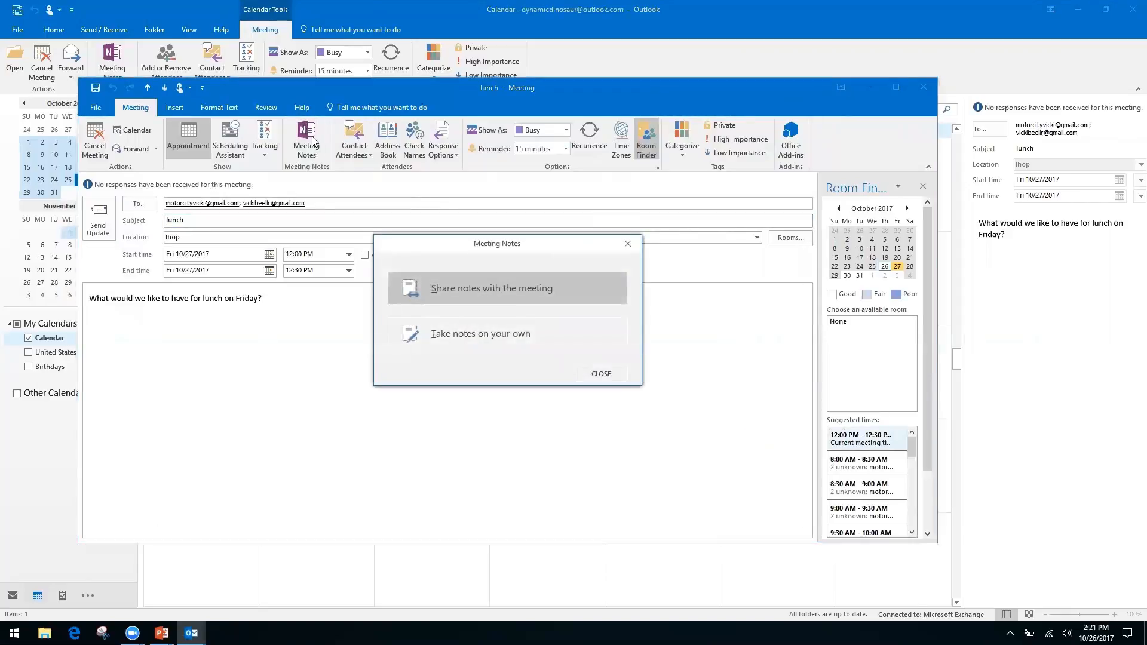
{"action": "left_click", "coordinate": [517, 335]}
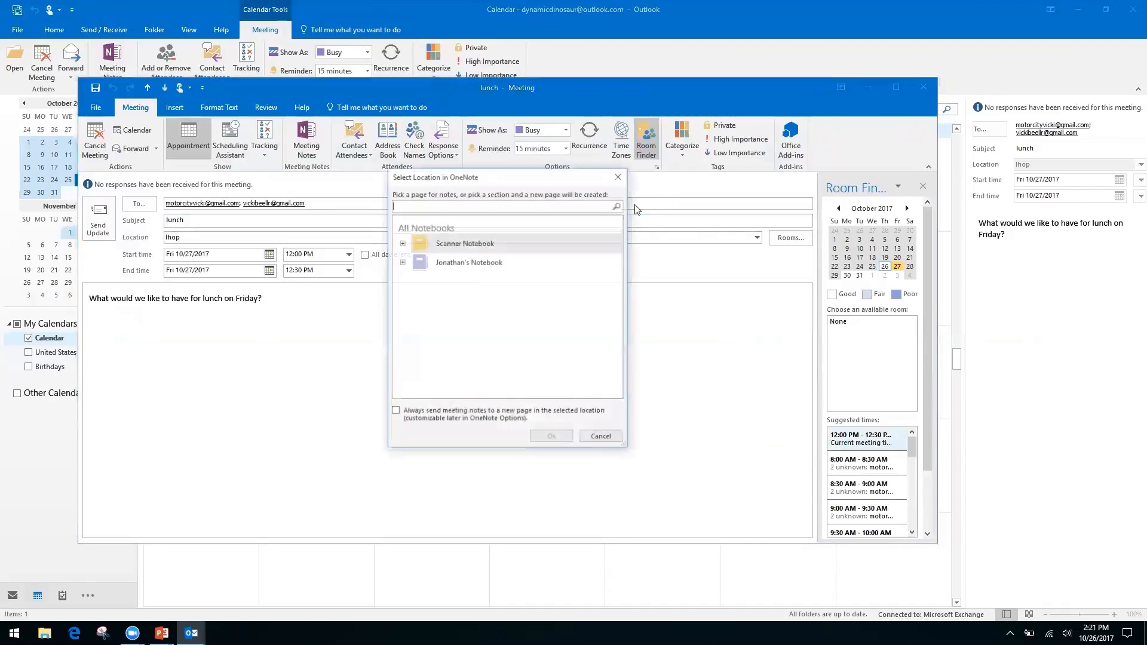
{"action": "left_click", "coordinate": [401, 243]}
{"action": "left_click", "coordinate": [402, 244]}
{"action": "left_click", "coordinate": [401, 262]}
{"action": "left_click", "coordinate": [456, 277]}
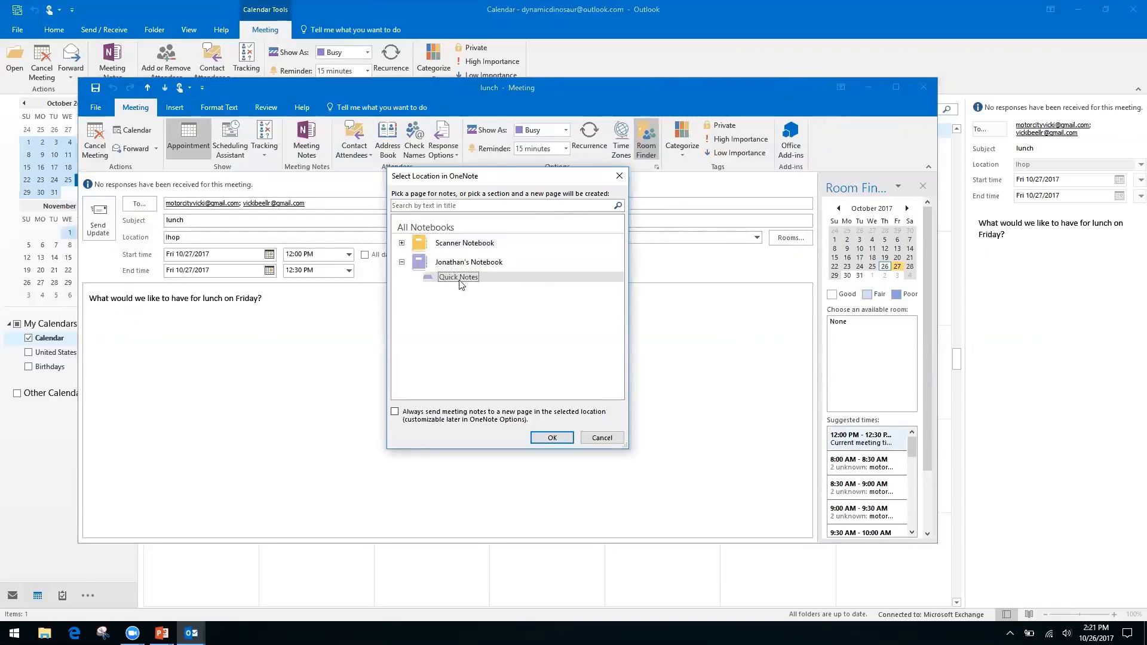
{"action": "left_click", "coordinate": [552, 438]}
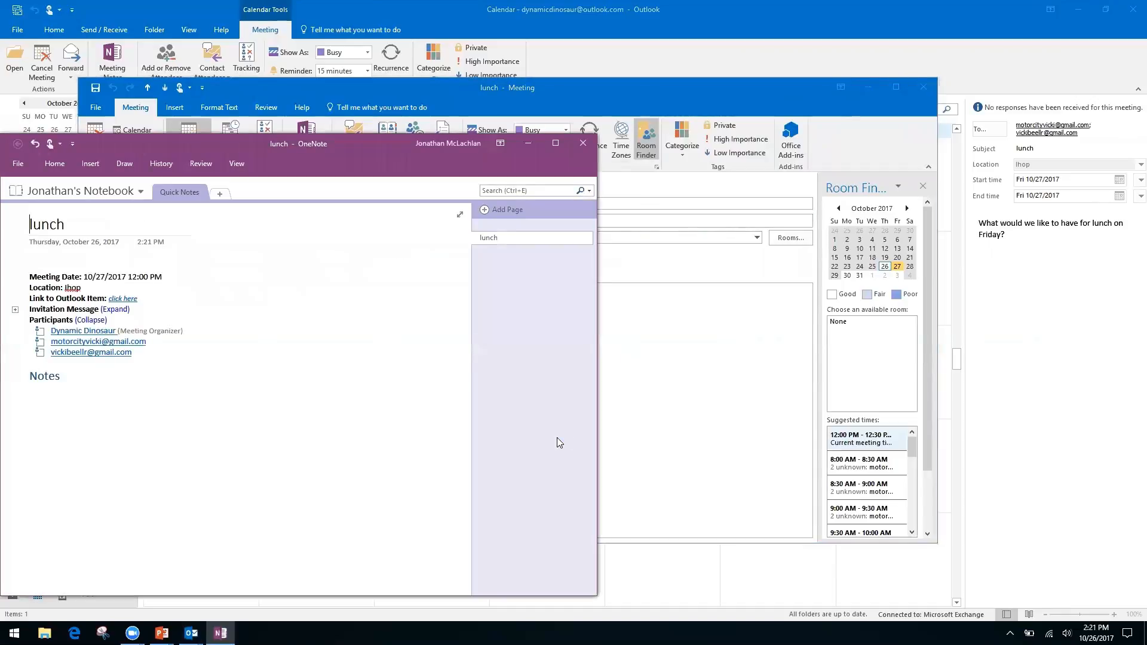
{"action": "left_click", "coordinate": [585, 143]}
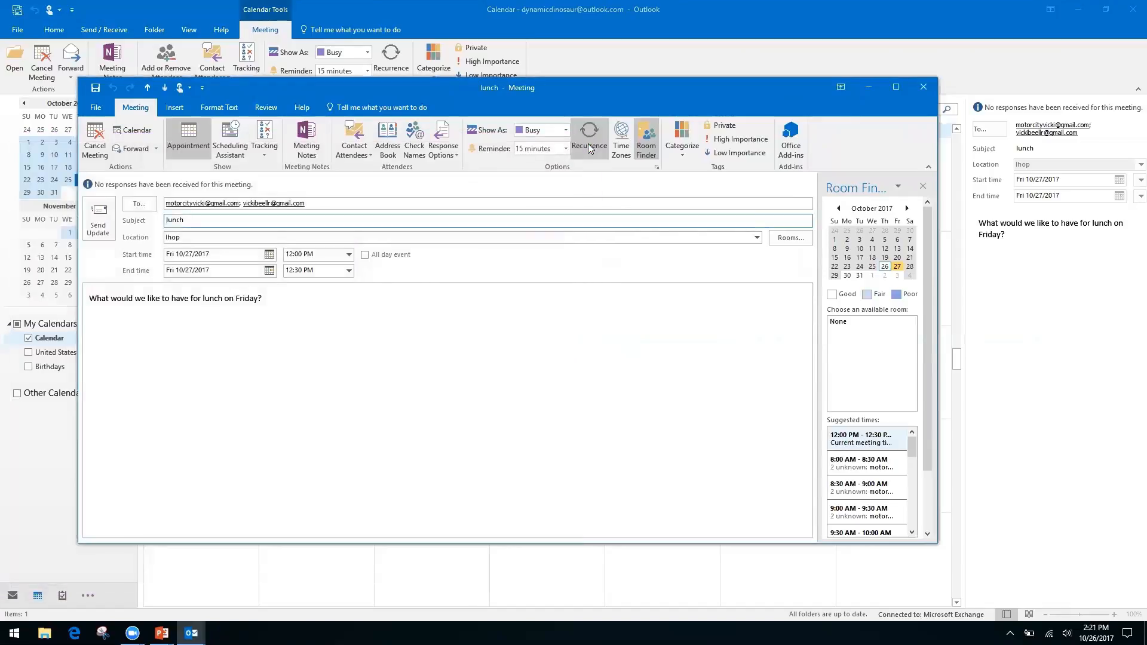
{"action": "left_click", "coordinate": [924, 88]}
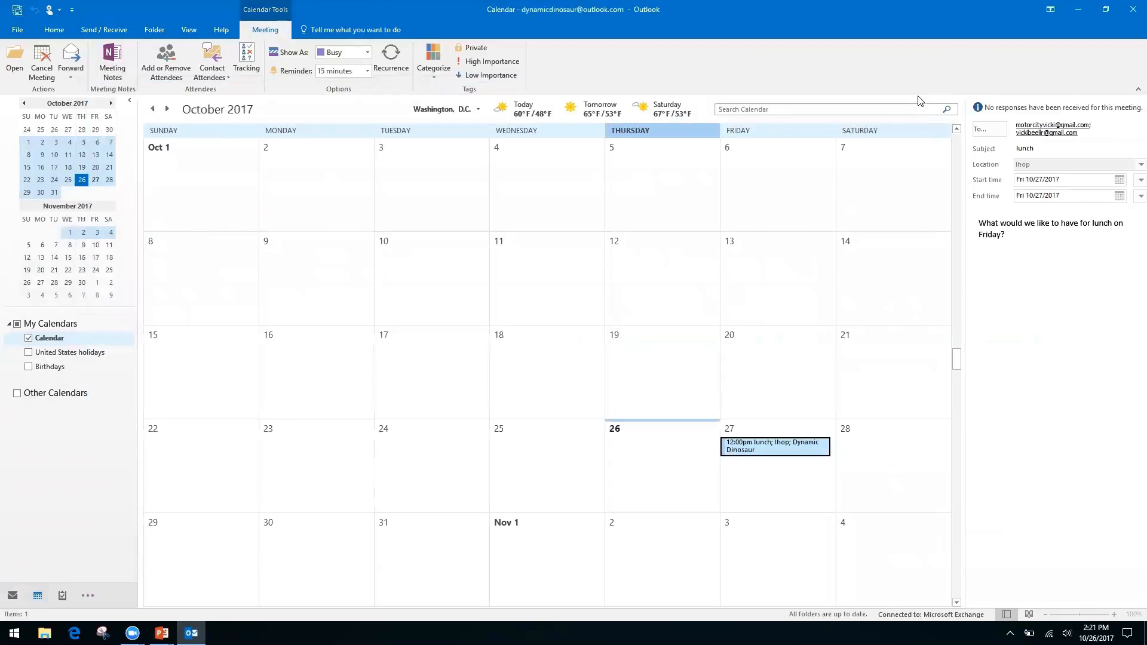
Advance the PowerPoint slideshow to the Quicksteps, Rules, and Search Folders slide, then return to Outlook.
{"action": "key", "text": "alt+Tab"}
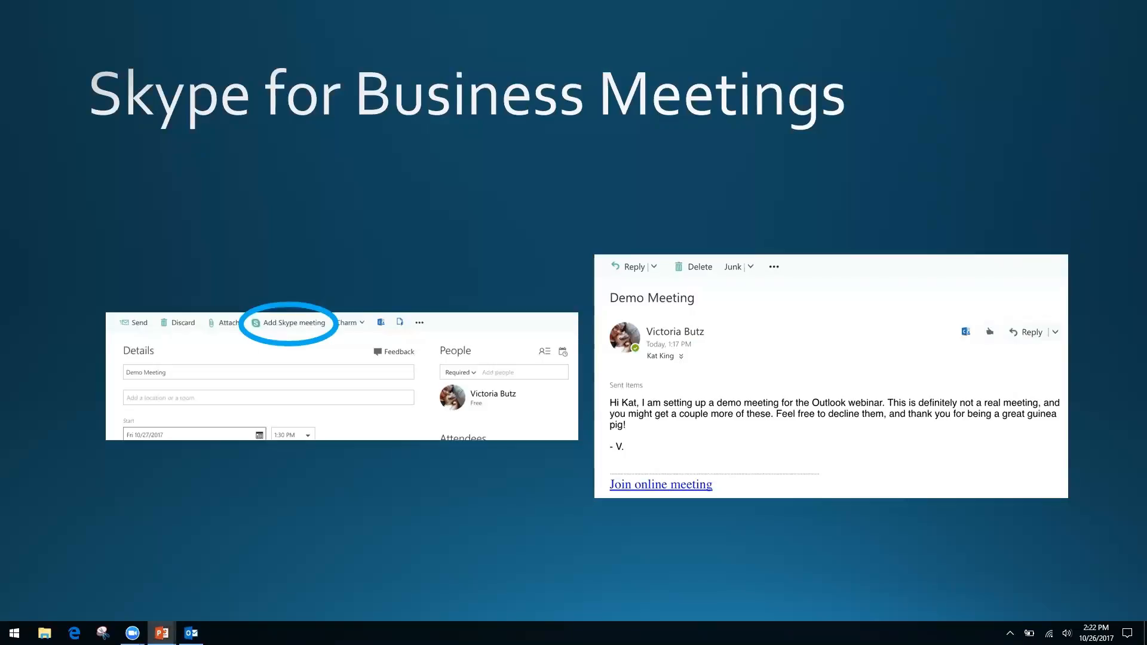
{"action": "key", "text": "Right"}
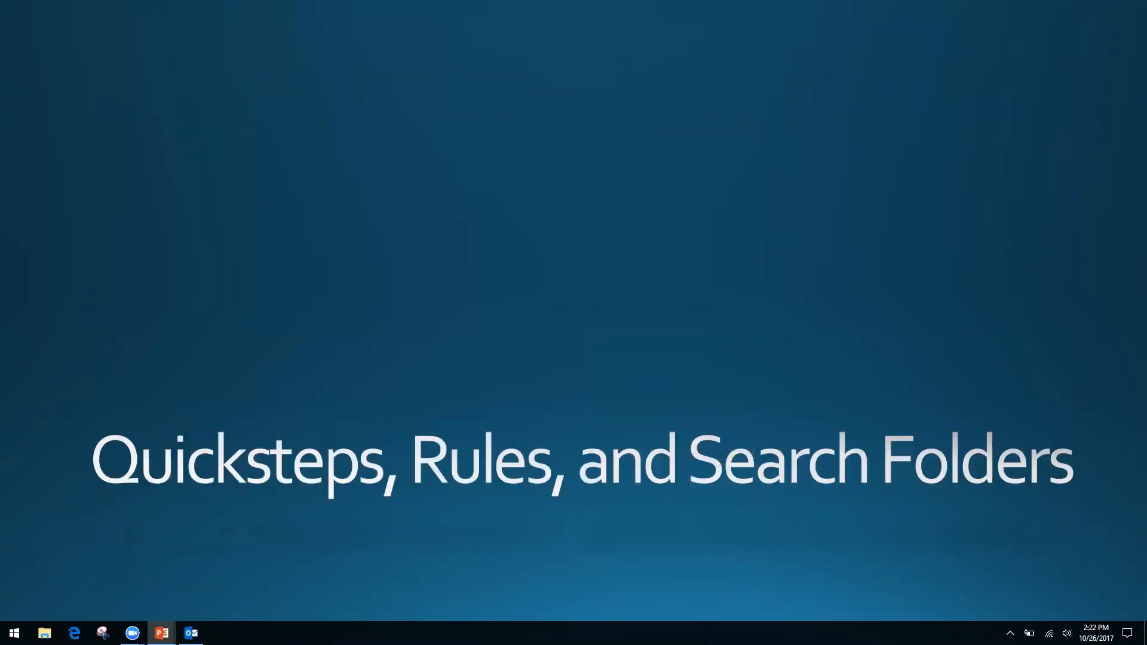
{"action": "key", "text": "alt+Tab"}
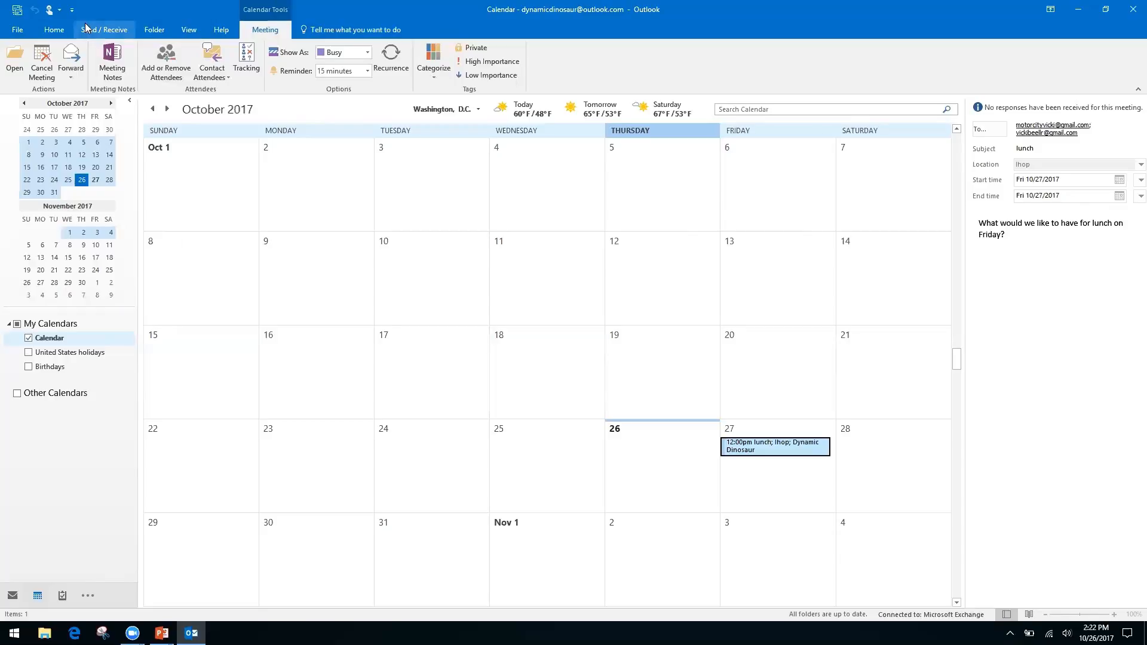
Start a calendar sharing invitation and toggle Request permission, noting how the subject changes.
{"action": "left_click", "coordinate": [54, 30]}
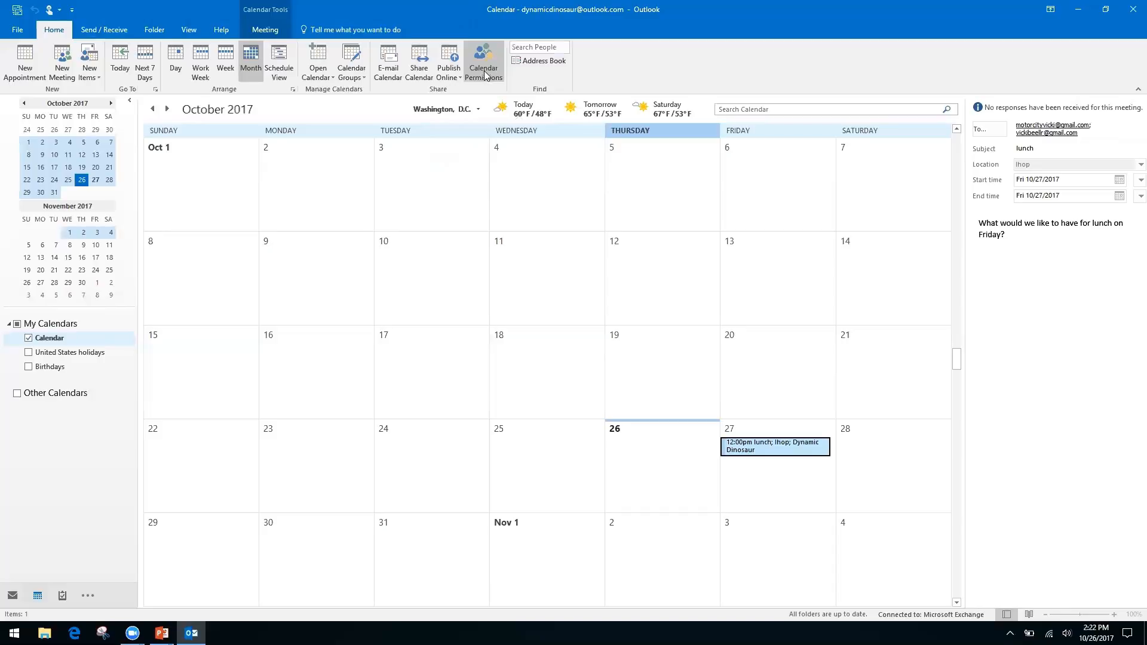
{"action": "right_click", "coordinate": [411, 72]}
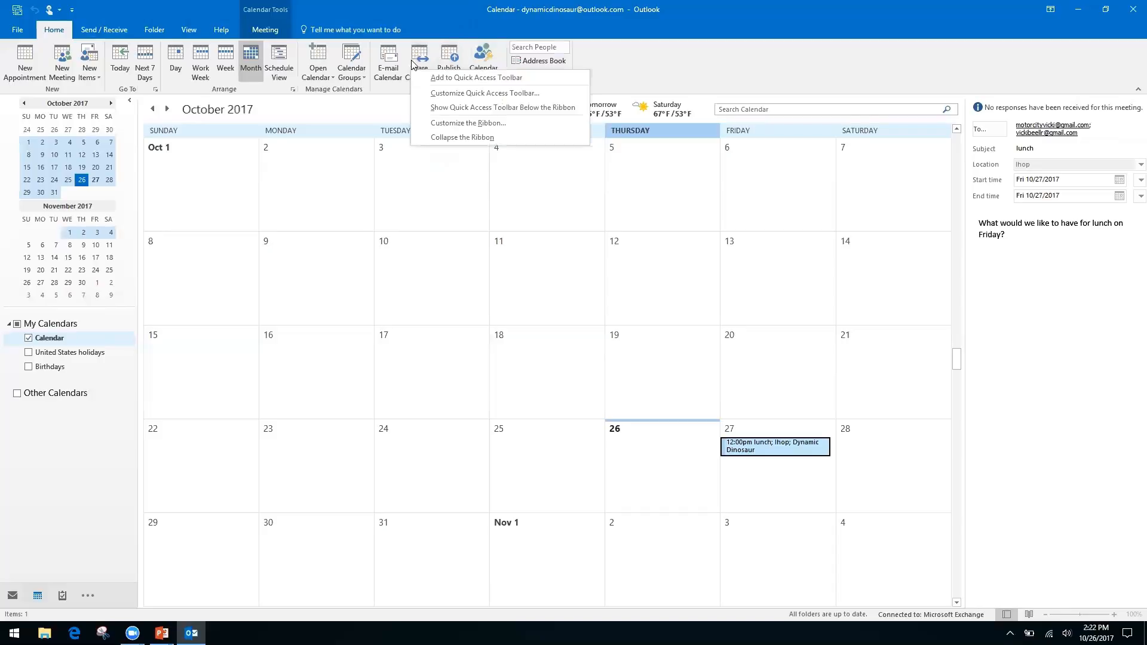
{"action": "left_click", "coordinate": [421, 56]}
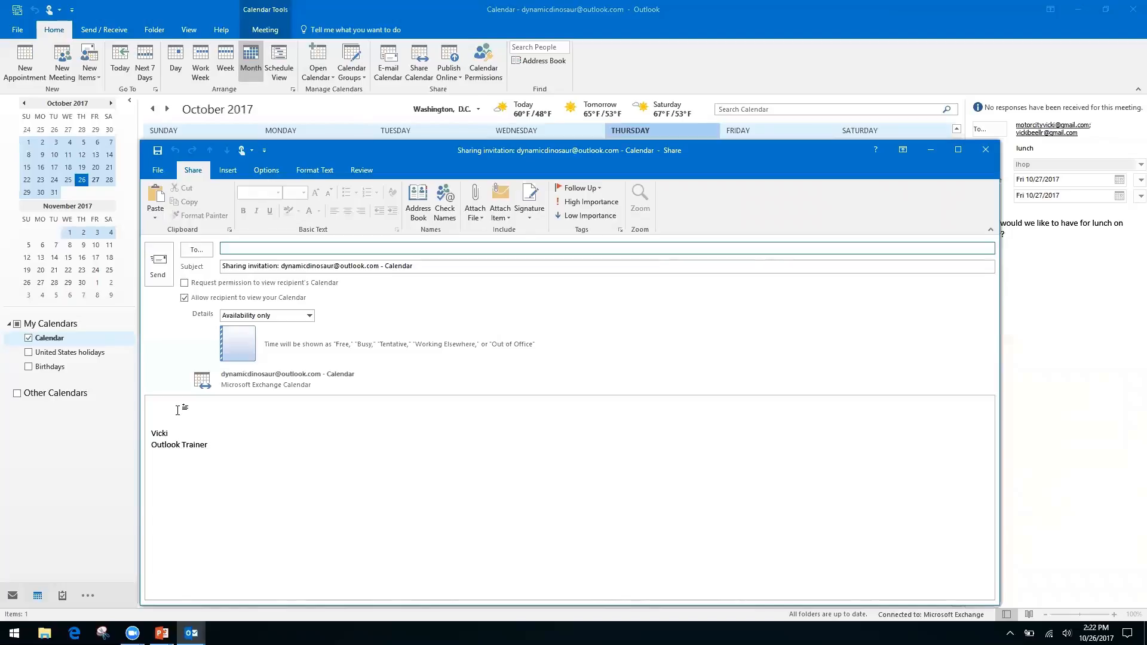
{"action": "left_click", "coordinate": [184, 283]}
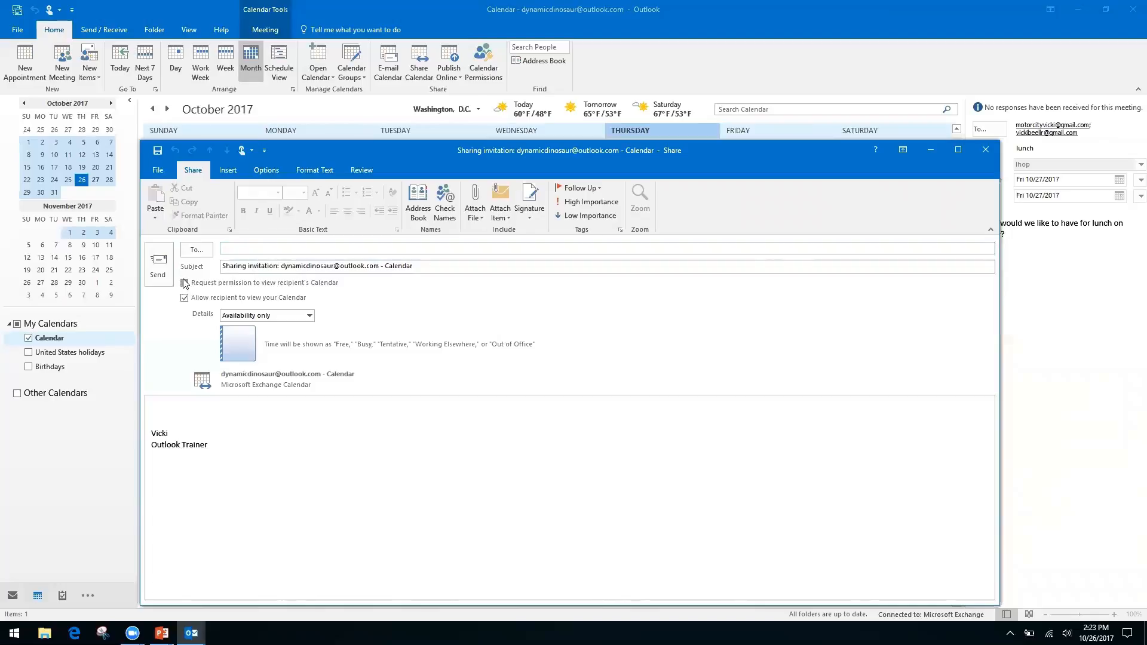
{"action": "left_click", "coordinate": [184, 284]}
{"action": "left_click", "coordinate": [236, 266]}
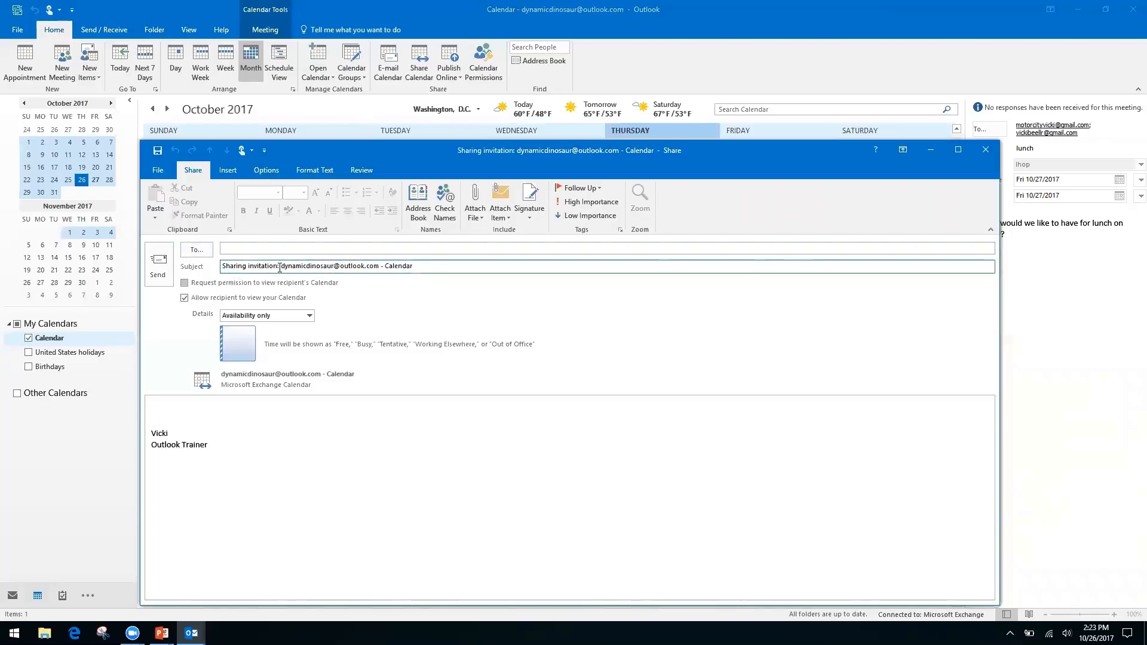
{"action": "left_click", "coordinate": [184, 283]}
{"action": "left_click", "coordinate": [279, 265]}
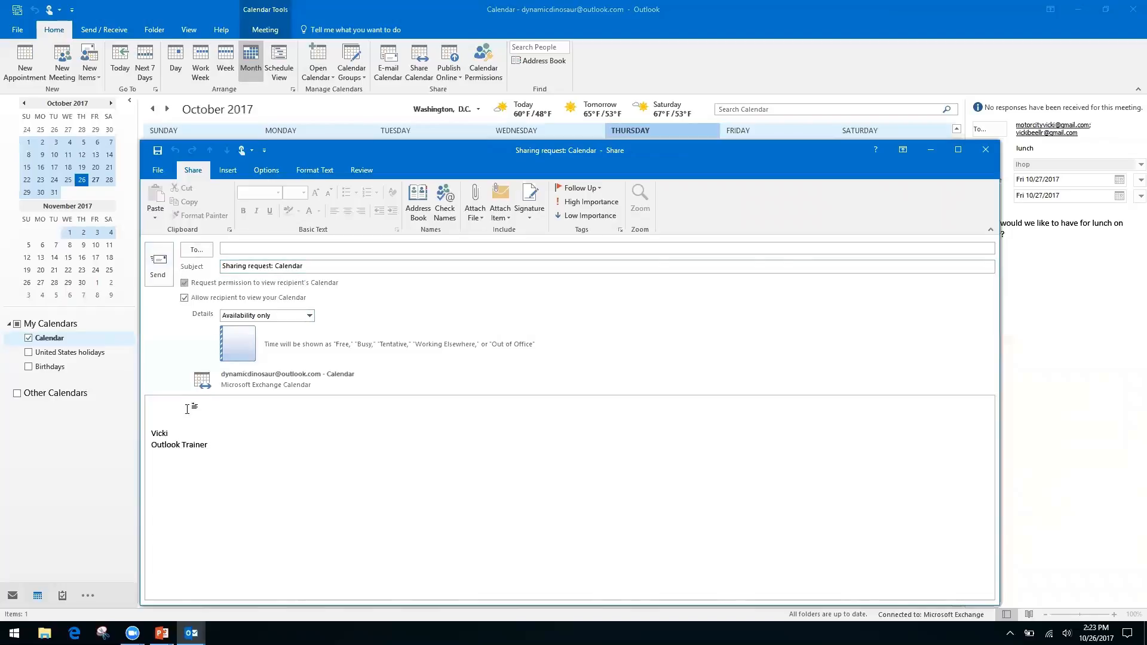
Keep the shared details at Availability only and close the sharing request.
{"action": "left_click", "coordinate": [166, 408]}
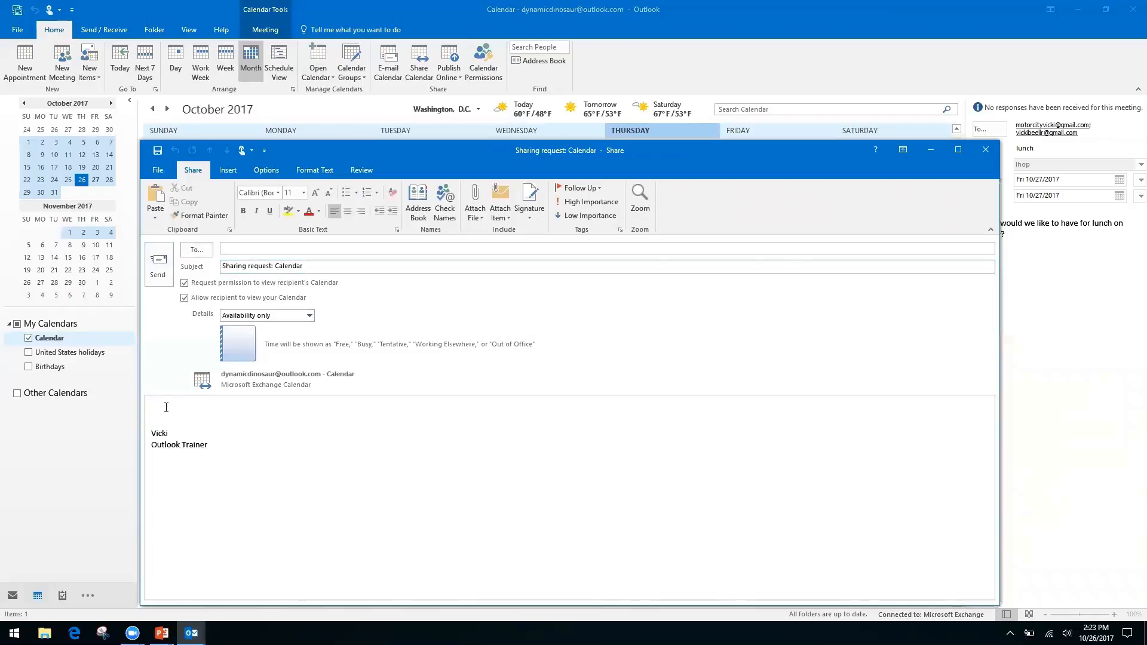
{"action": "left_click", "coordinate": [310, 316]}
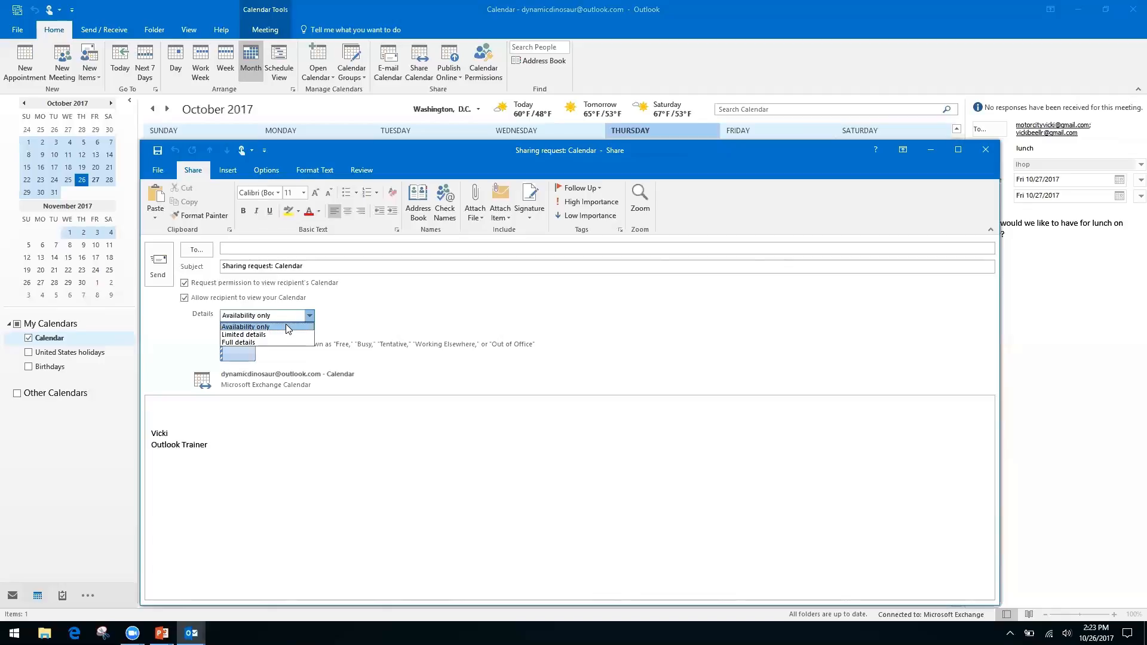
{"action": "left_click", "coordinate": [363, 306]}
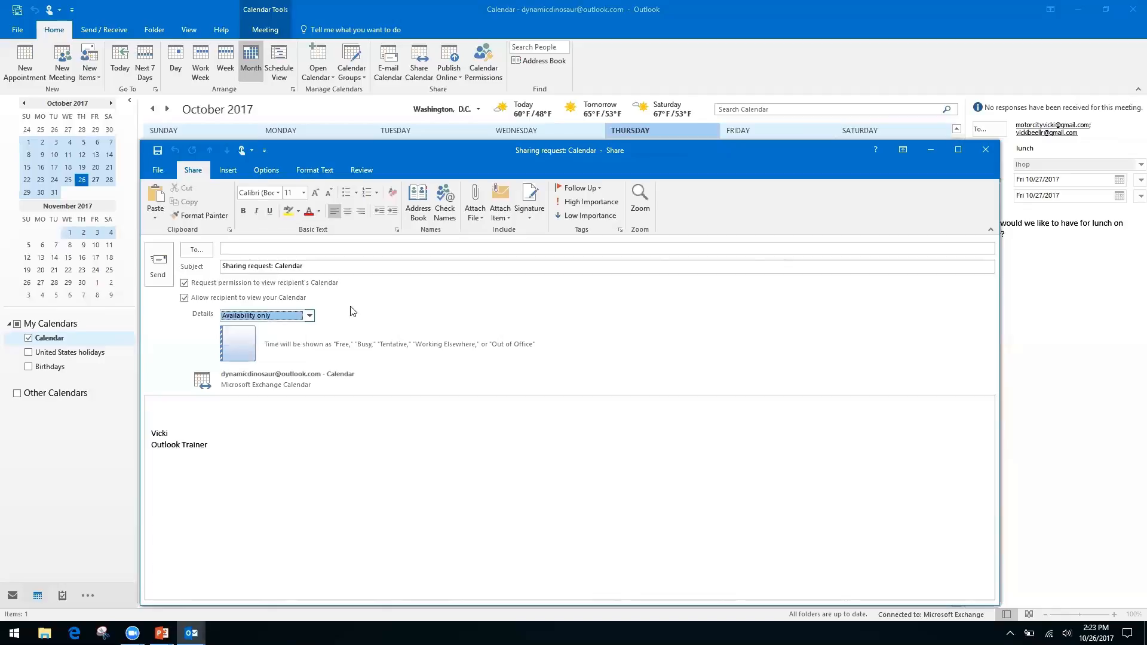
{"action": "left_click", "coordinate": [184, 282]}
{"action": "left_click", "coordinate": [986, 150]}
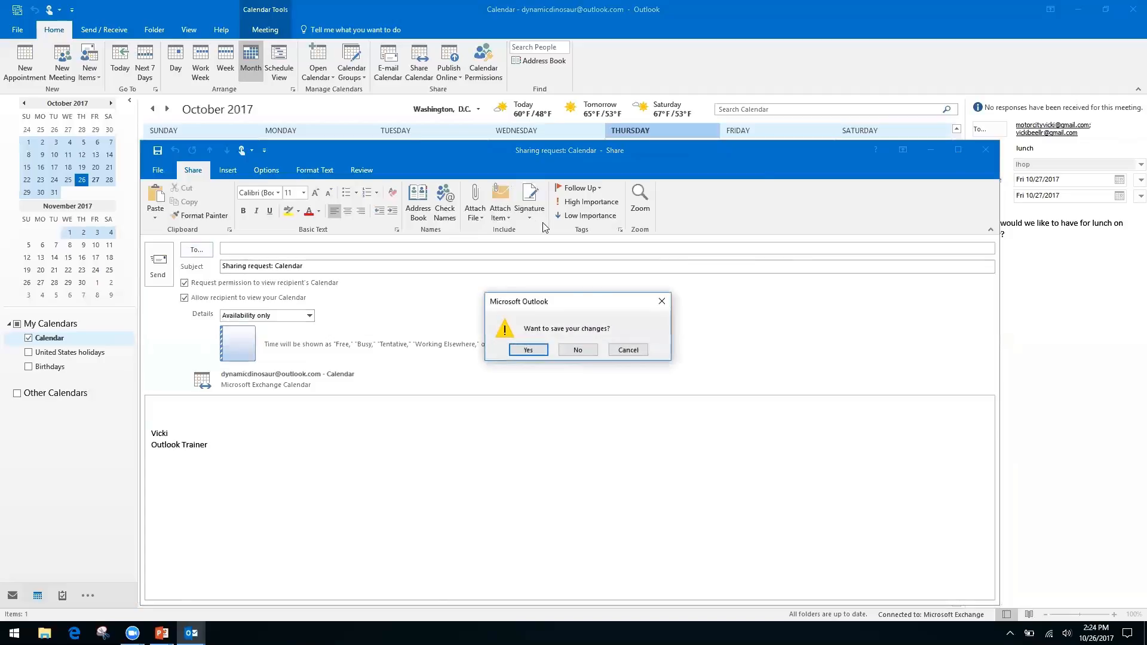
Discard the sharing request and review Calendar Permissions, where Default has Free/Busy time access.
{"action": "left_click", "coordinate": [578, 350]}
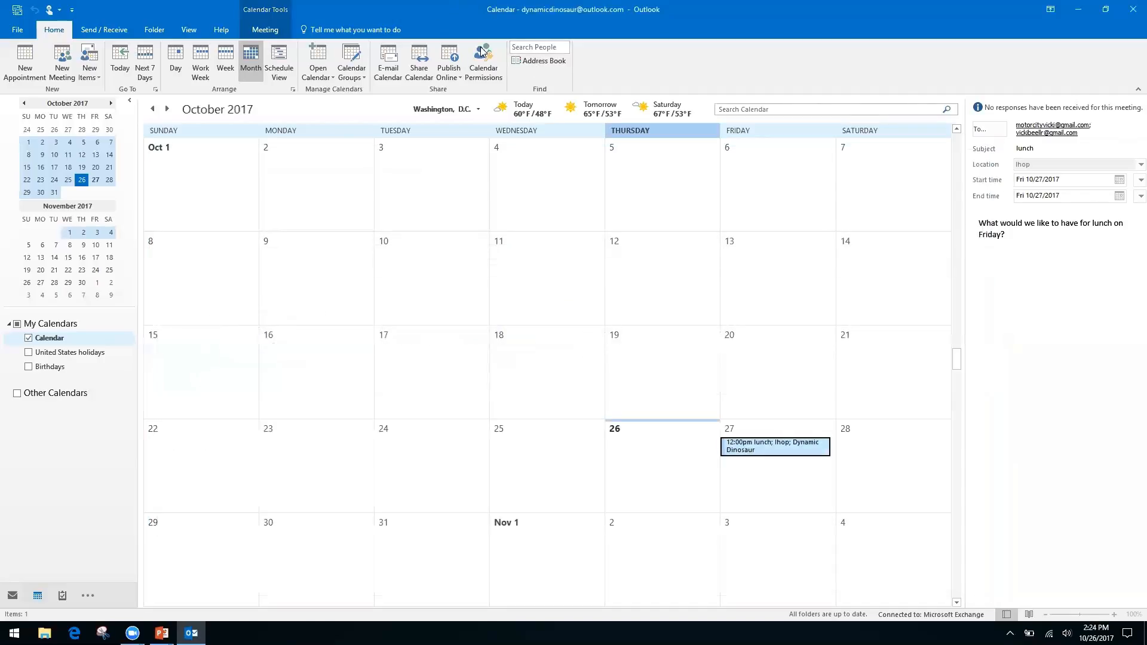
{"action": "left_click", "coordinate": [485, 55]}
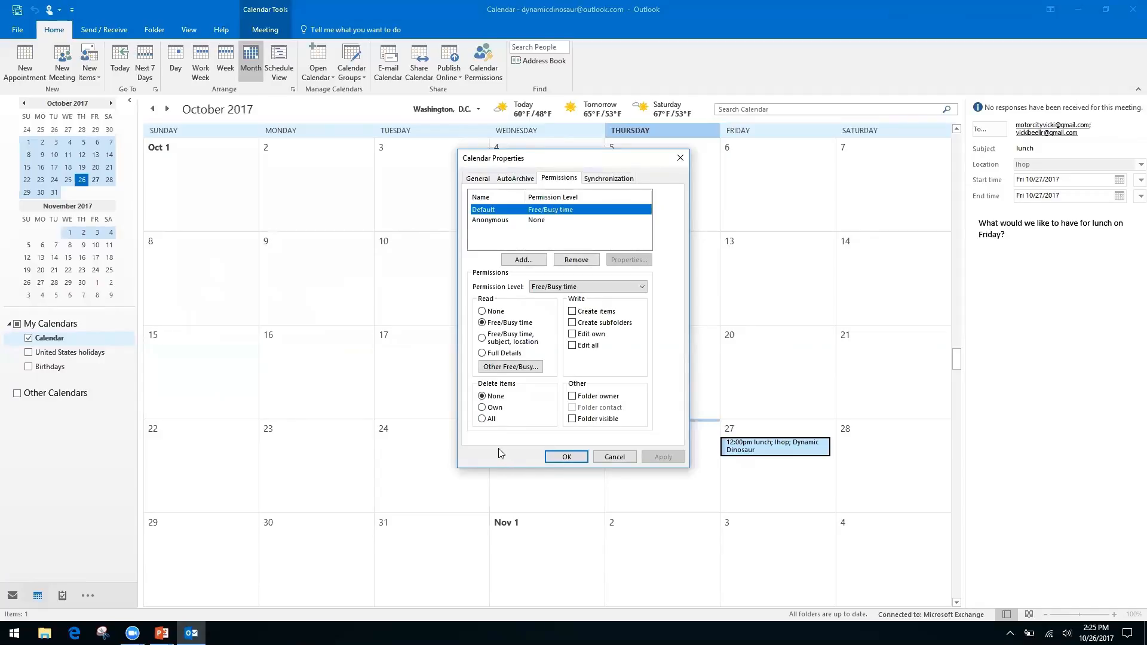
{"action": "left_click", "coordinate": [680, 157]}
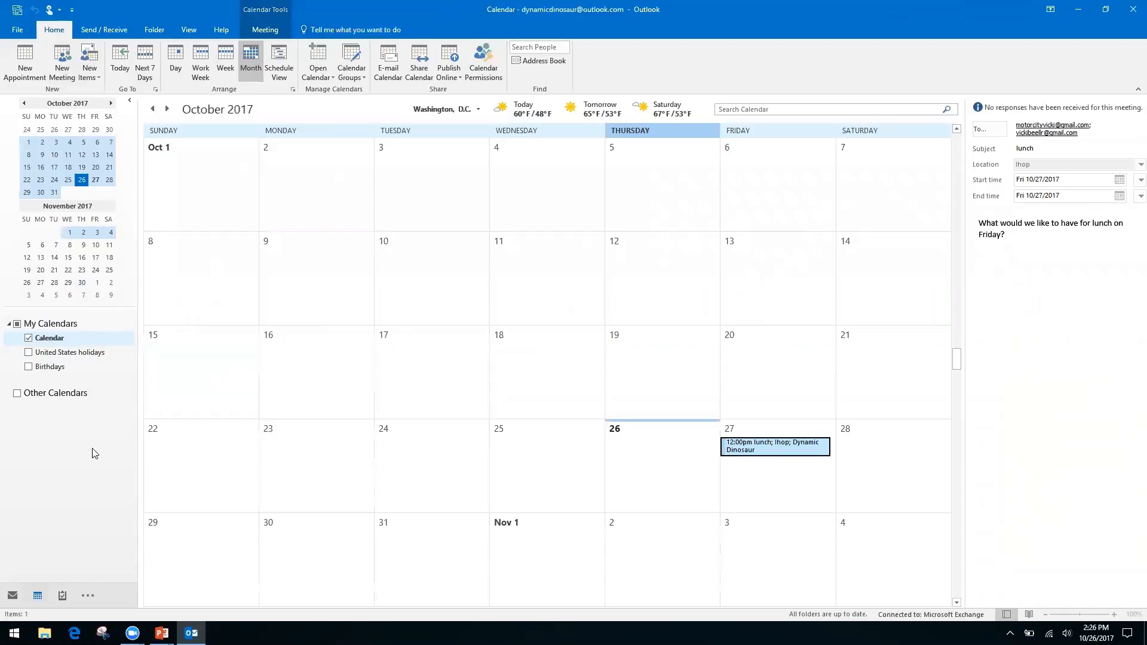
{"action": "key", "text": "alt+Tab"}
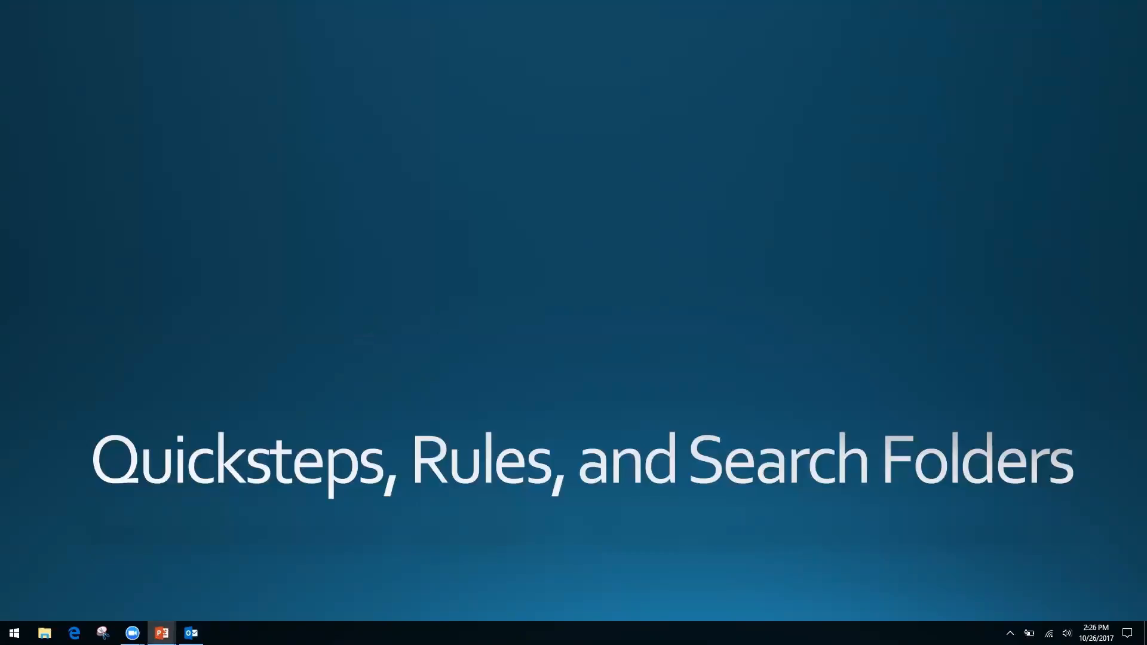
{"action": "key", "text": "alt+Tab"}
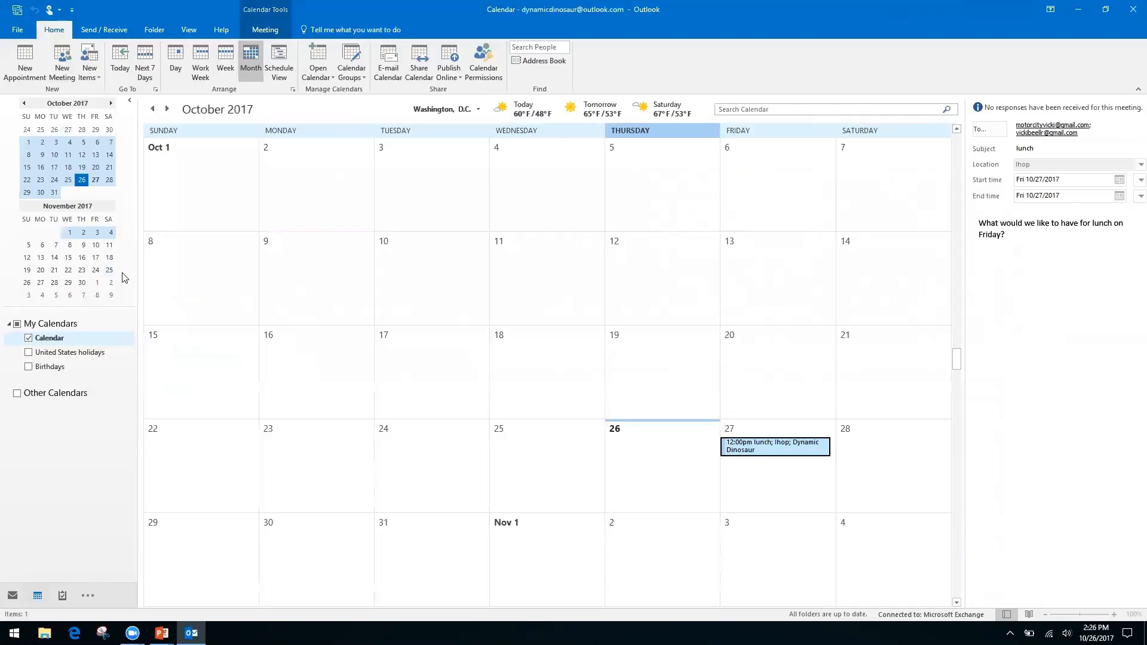
Switch to the Inbox with Ctrl+1 to show the Friday Lunch conversation.
{"action": "key", "text": "ctrl+1"}
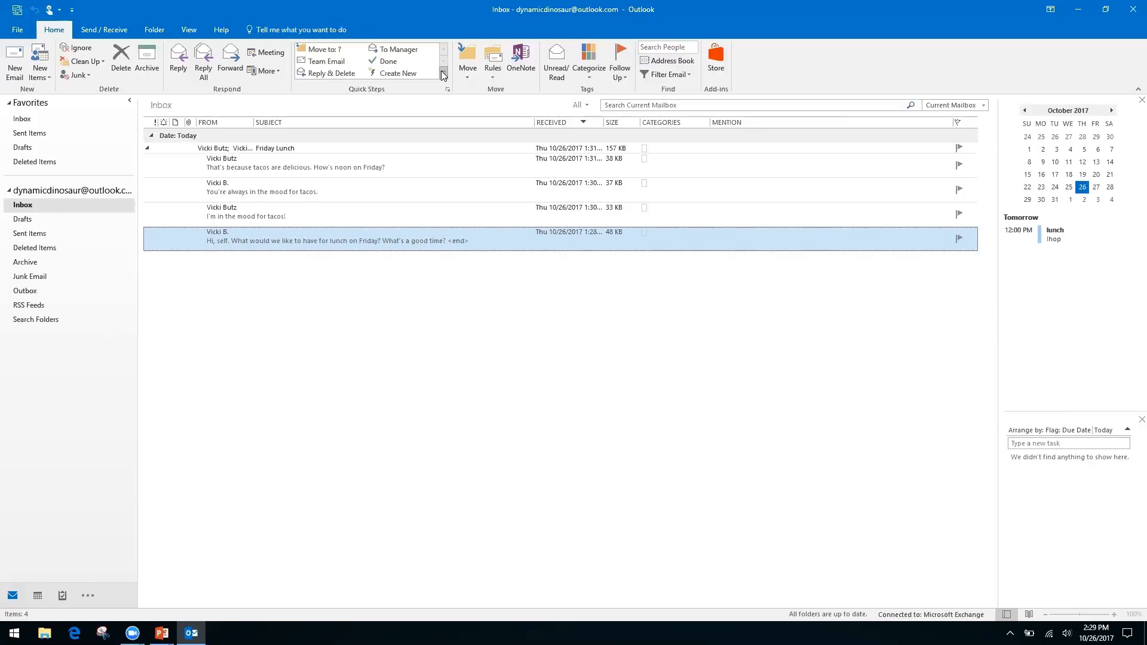
Start a custom quick step from the Quick Steps gallery's New Quick Step menu.
{"action": "left_click", "coordinate": [444, 73]}
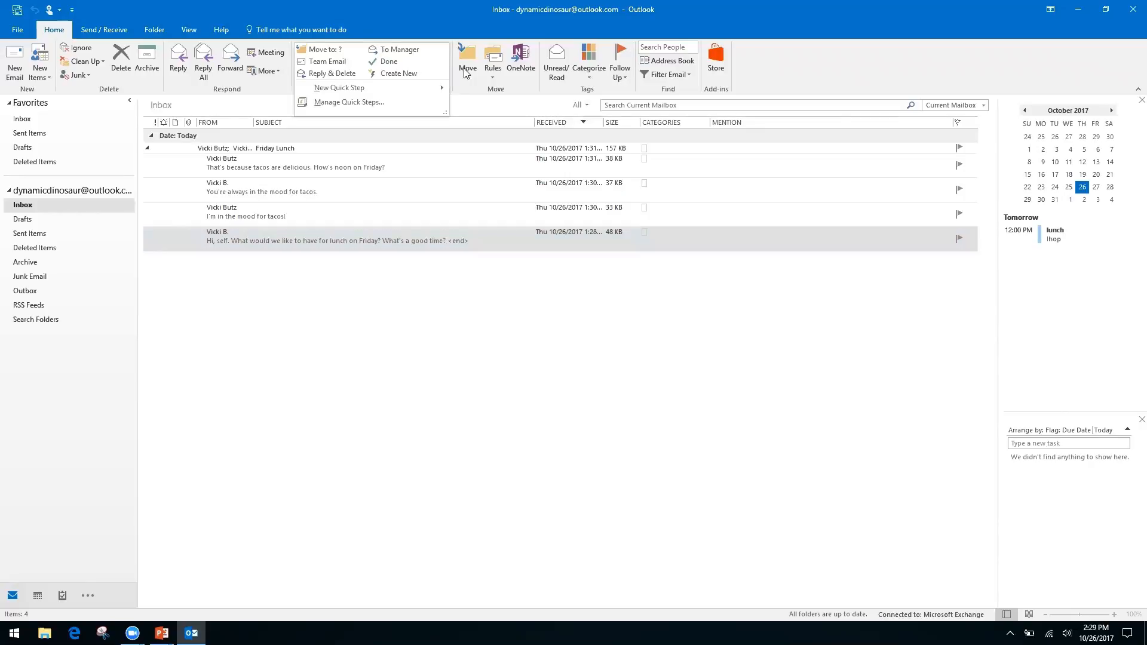
{"action": "left_click", "coordinate": [464, 74]}
{"action": "left_click", "coordinate": [424, 21]}
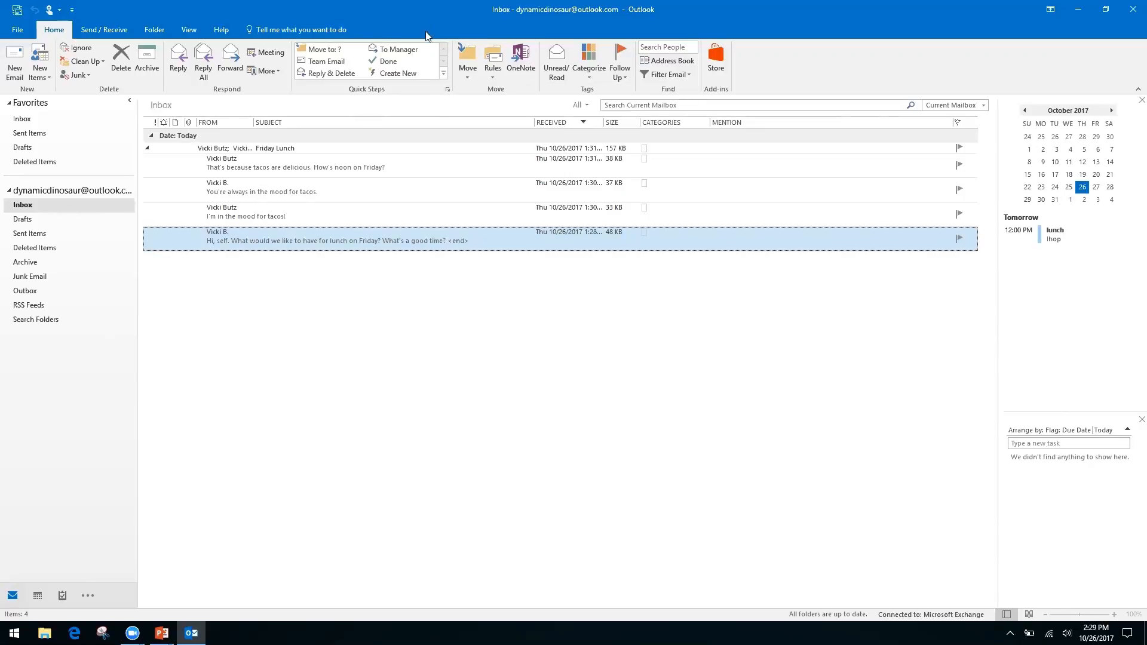
{"action": "left_click", "coordinate": [444, 74]}
{"action": "mouse_move", "coordinate": [335, 93]}
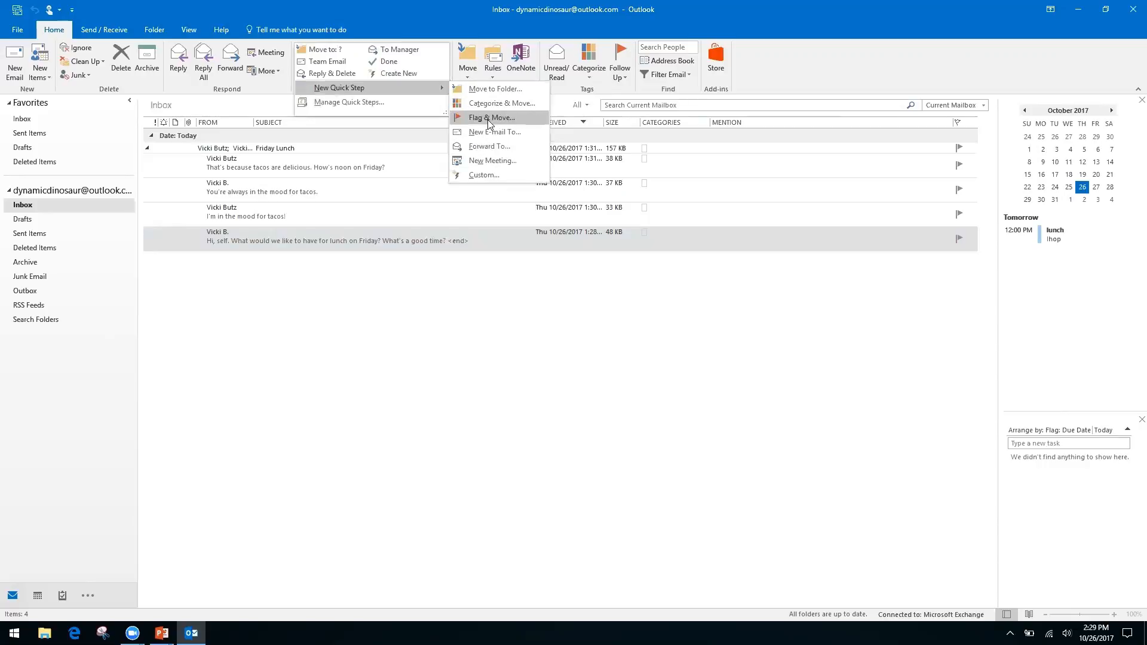
{"action": "left_click", "coordinate": [483, 175]}
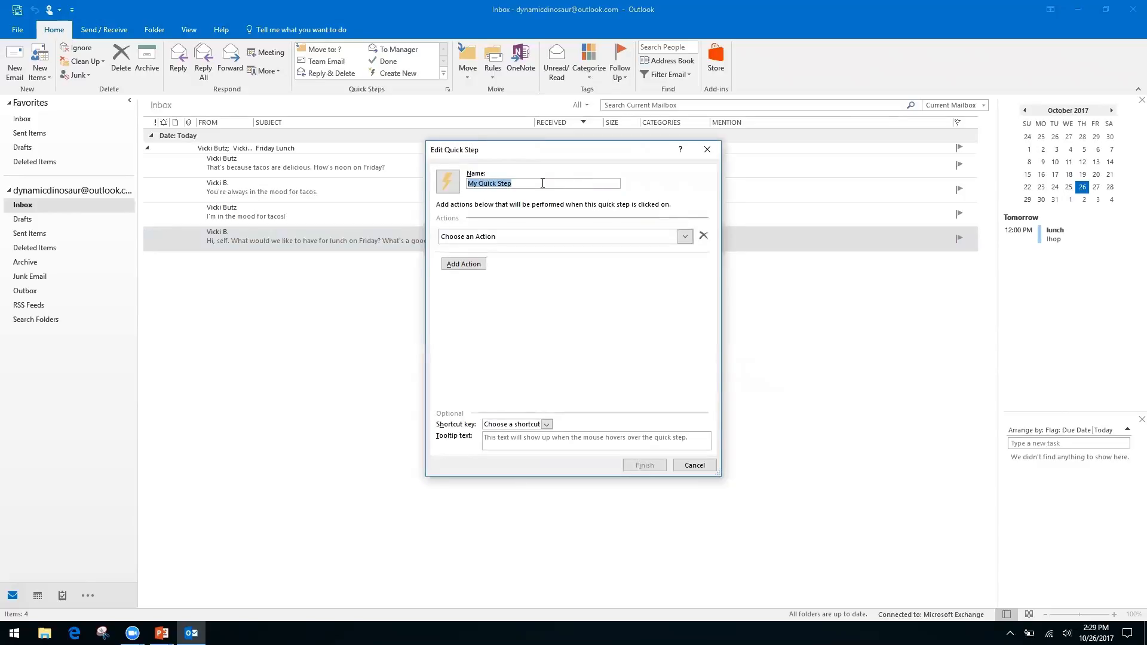
Name the quick step 'Request' and give it a Reply action with its options shown.
{"action": "type", "text": "Request"}
{"action": "left_click", "coordinate": [686, 238]}
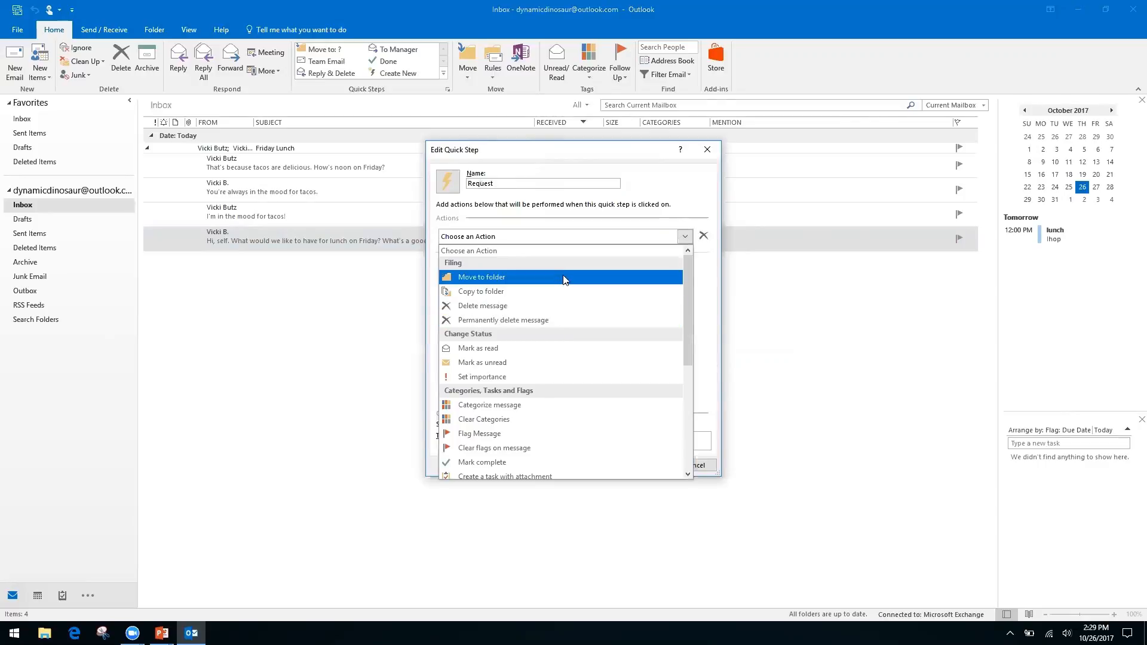
{"action": "left_click_drag", "start_coordinate": [686, 293], "coordinate": [685, 410]}
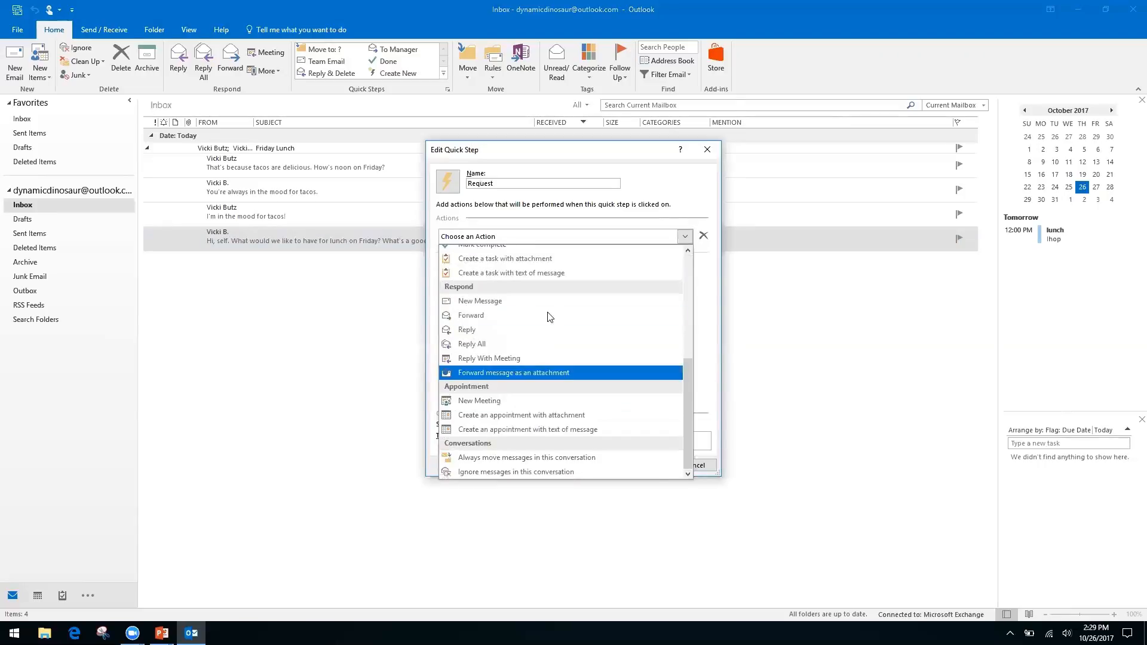
{"action": "left_click", "coordinate": [470, 331]}
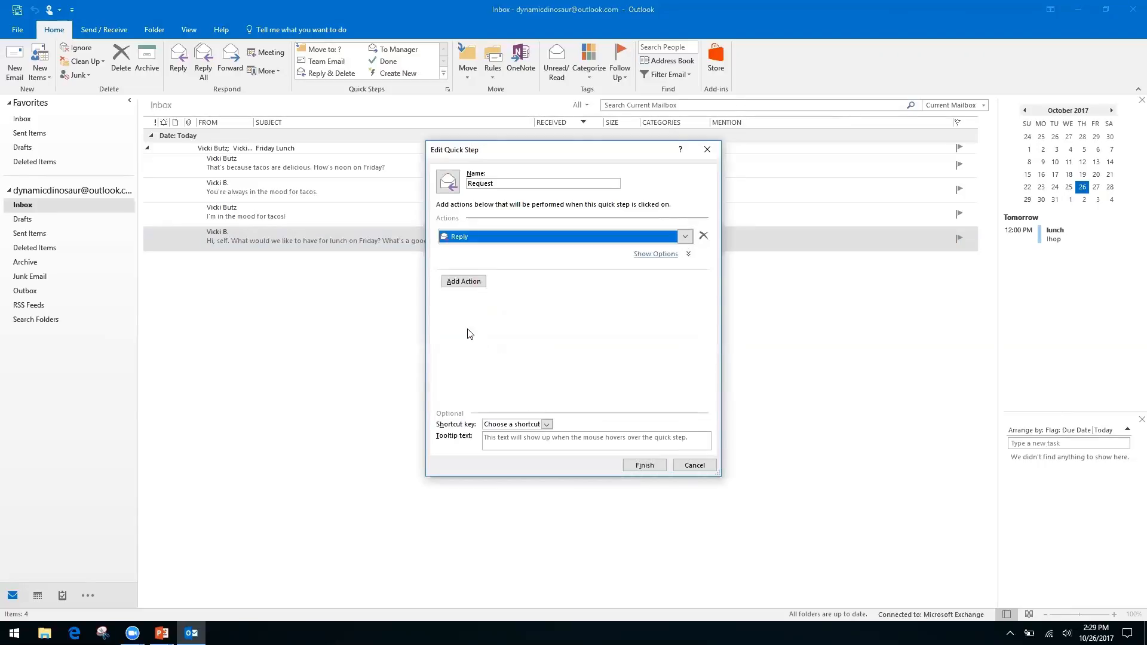
{"action": "left_click", "coordinate": [464, 283]}
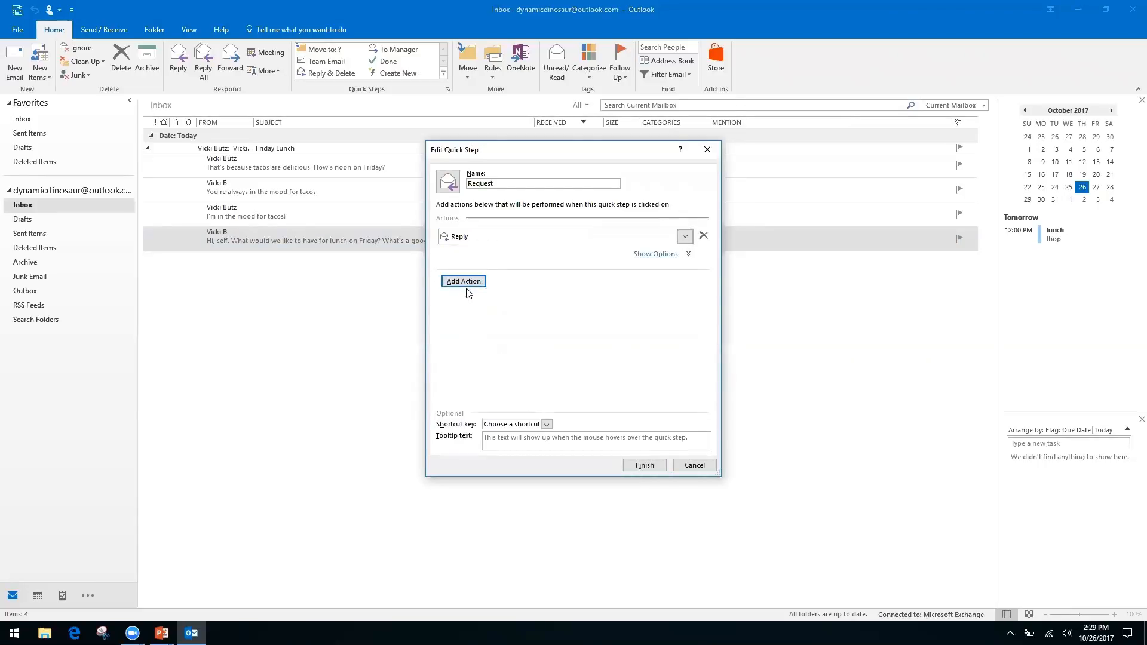
{"action": "left_click", "coordinate": [659, 255]}
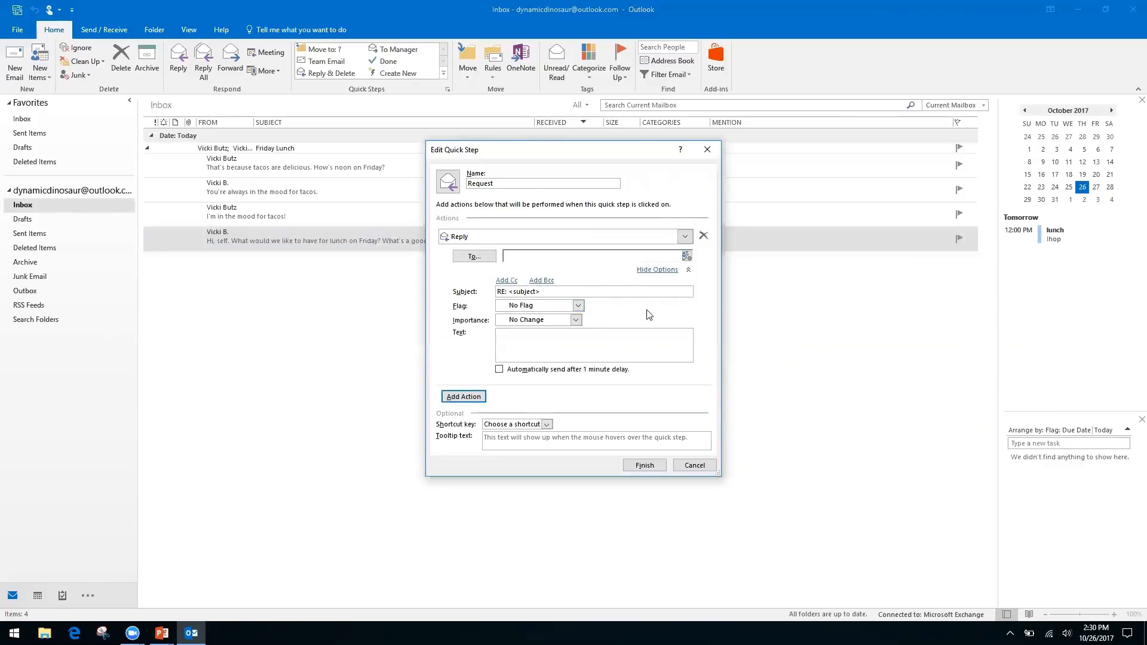
Enter reply text thanking the sender and saying the request is being processed.
{"action": "right_click", "coordinate": [598, 338]}
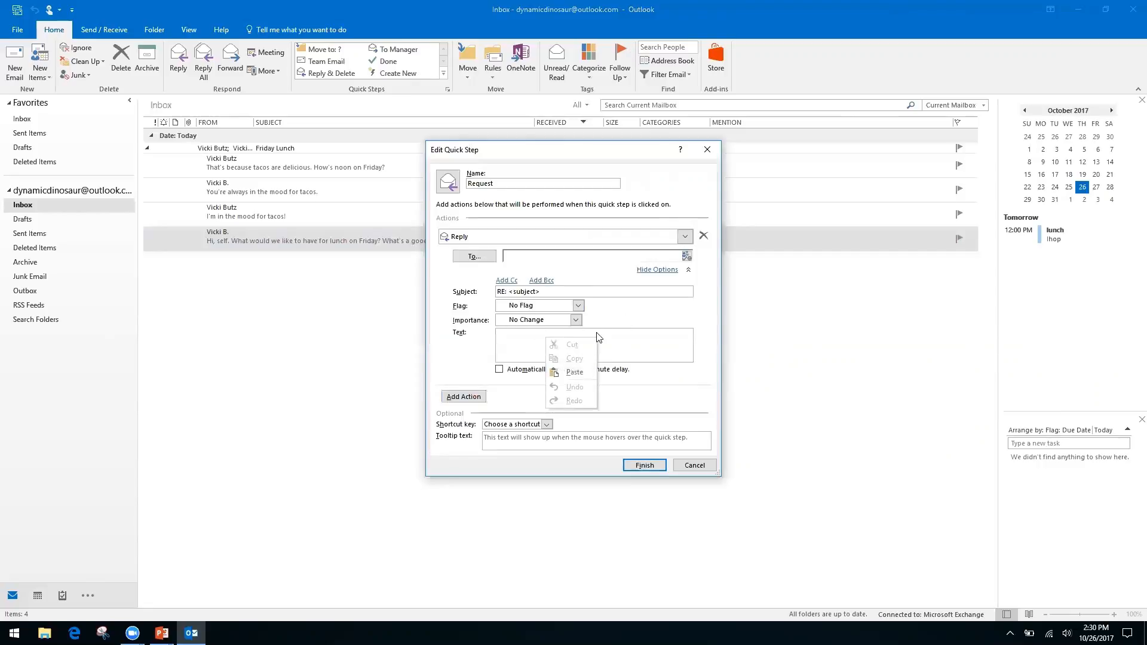
{"action": "right_click", "coordinate": [510, 341]}
{"action": "left_click", "coordinate": [525, 332]}
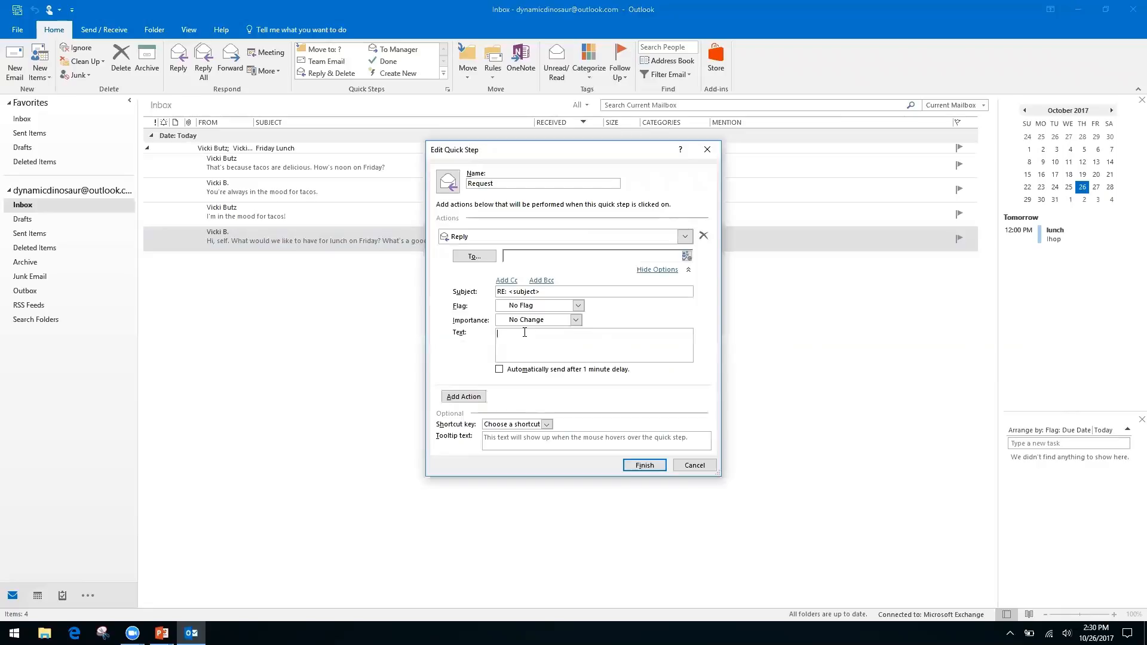
{"action": "type", "text": "Hello, thank you for your request. We have receive it, and it is being processed by our team."}
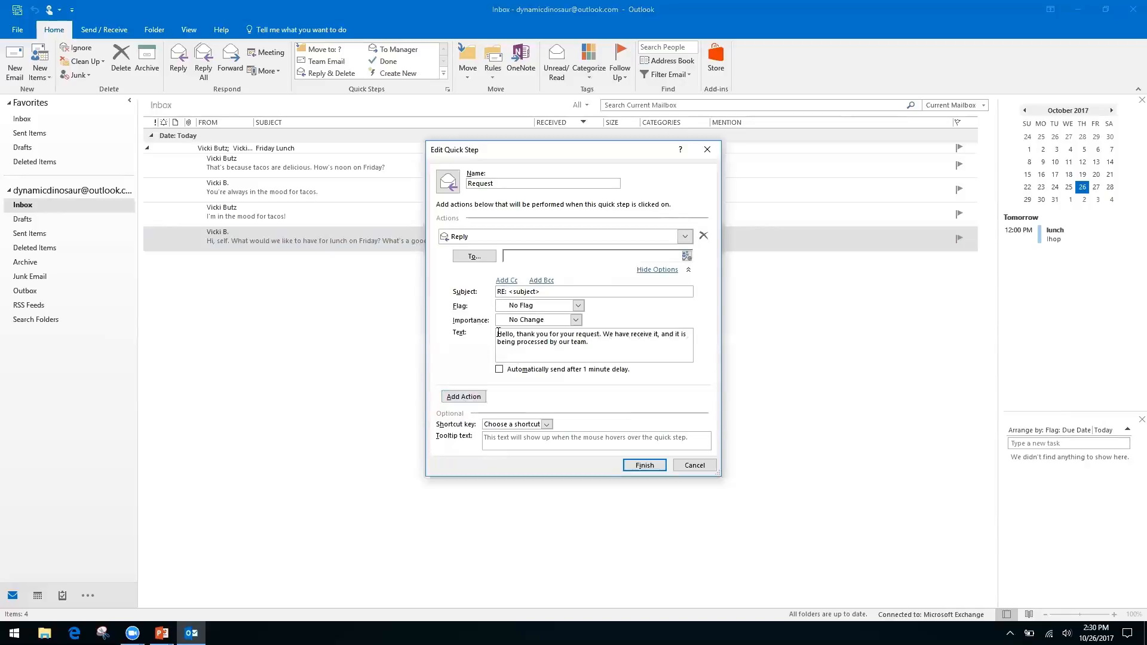
Add an empty Cc line to the Request reply action, then hide the reply's extra options.
{"action": "left_click", "coordinate": [506, 281]}
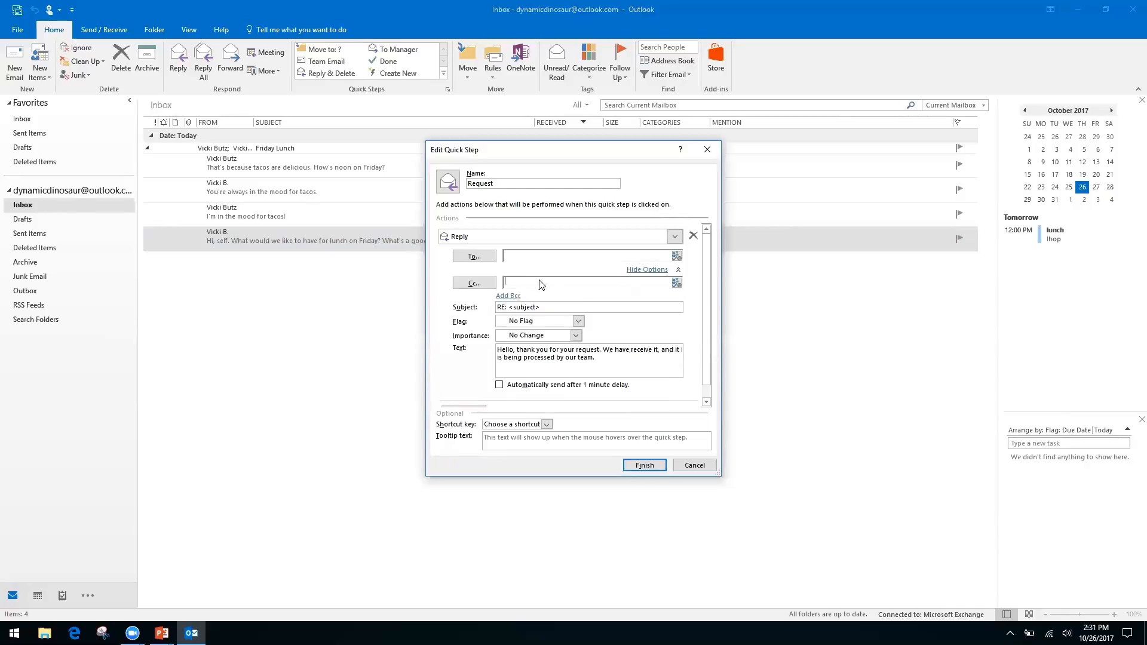
{"action": "right_click", "coordinate": [609, 284]}
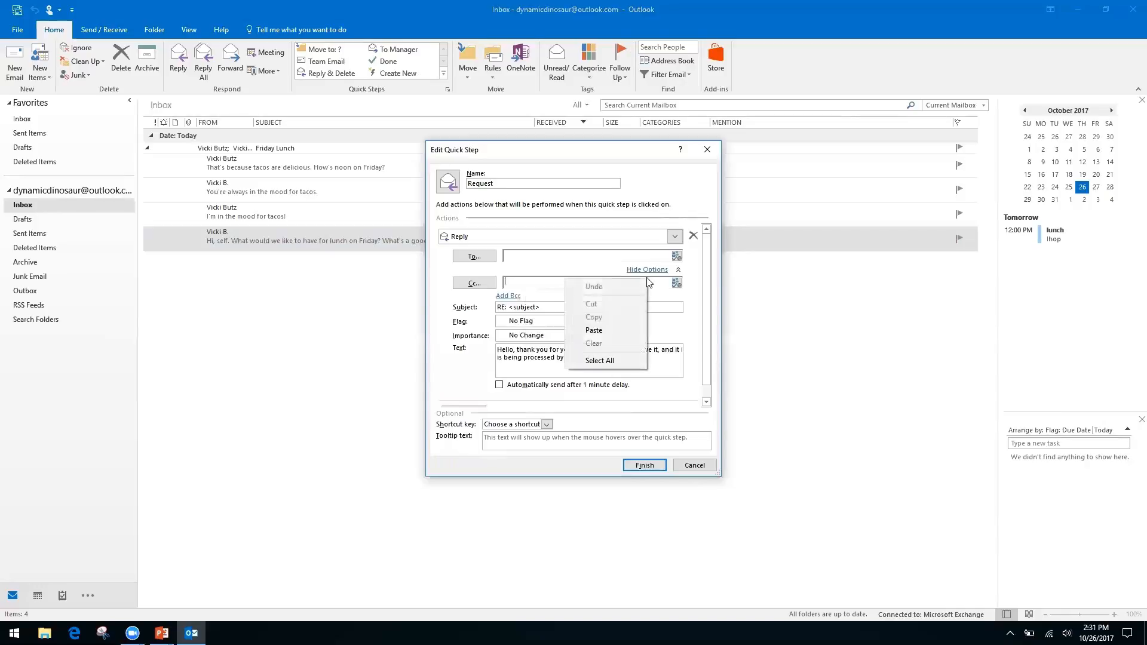
{"action": "left_click", "coordinate": [445, 321]}
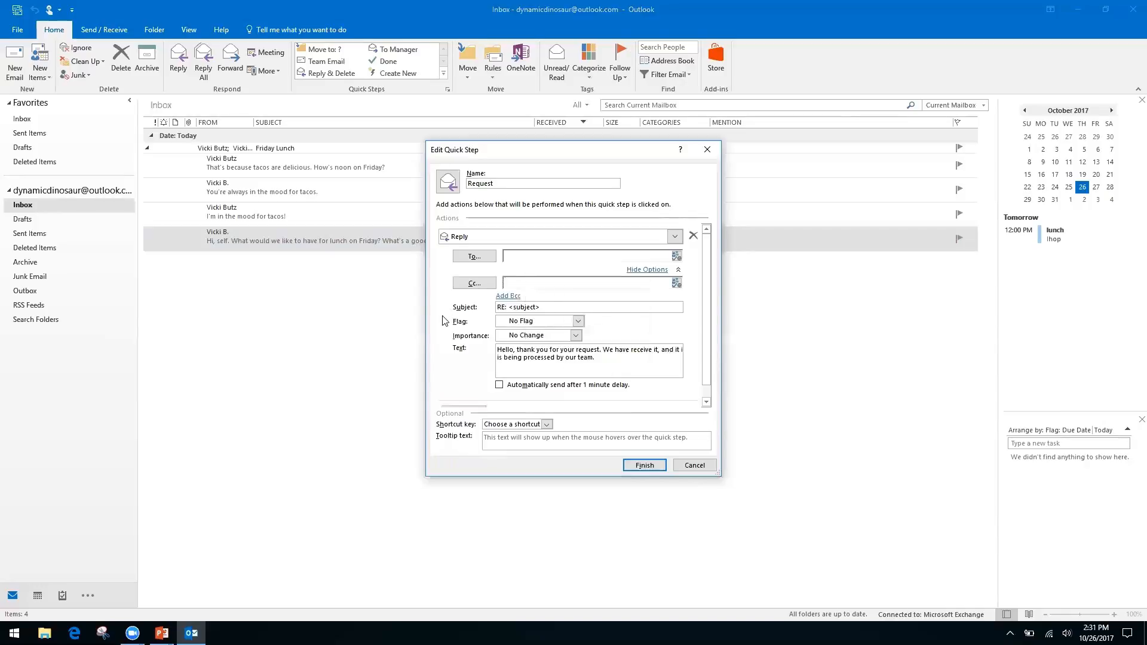
{"action": "right_click", "coordinate": [527, 283]}
{"action": "left_click", "coordinate": [557, 285]}
{"action": "right_click", "coordinate": [557, 285]}
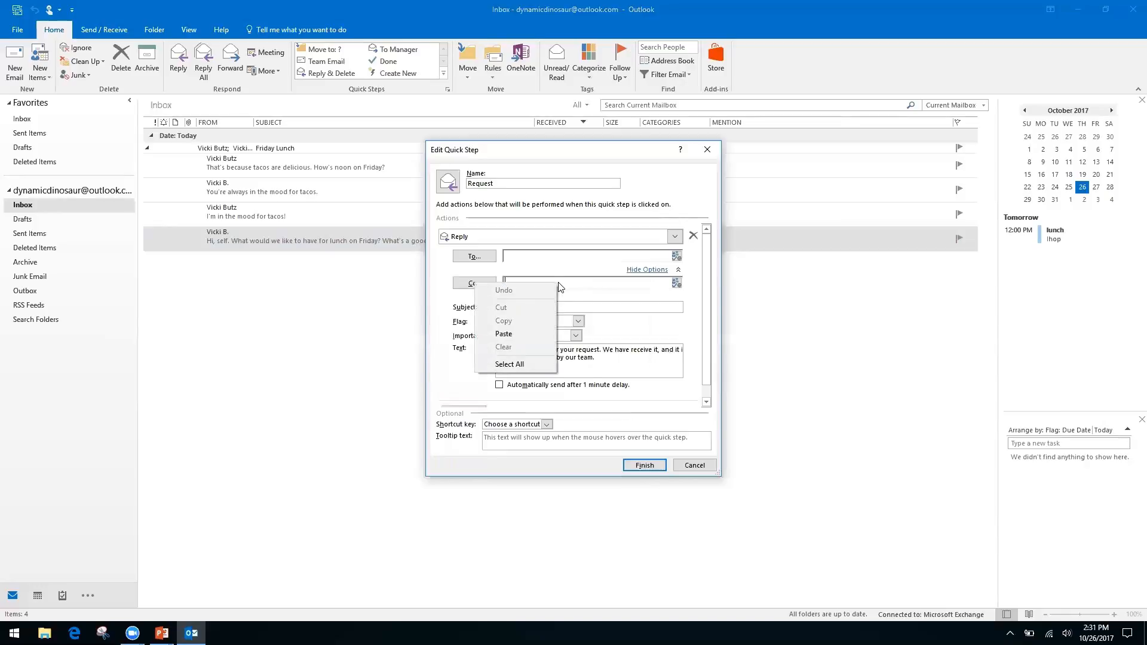
{"action": "left_click", "coordinate": [453, 343]}
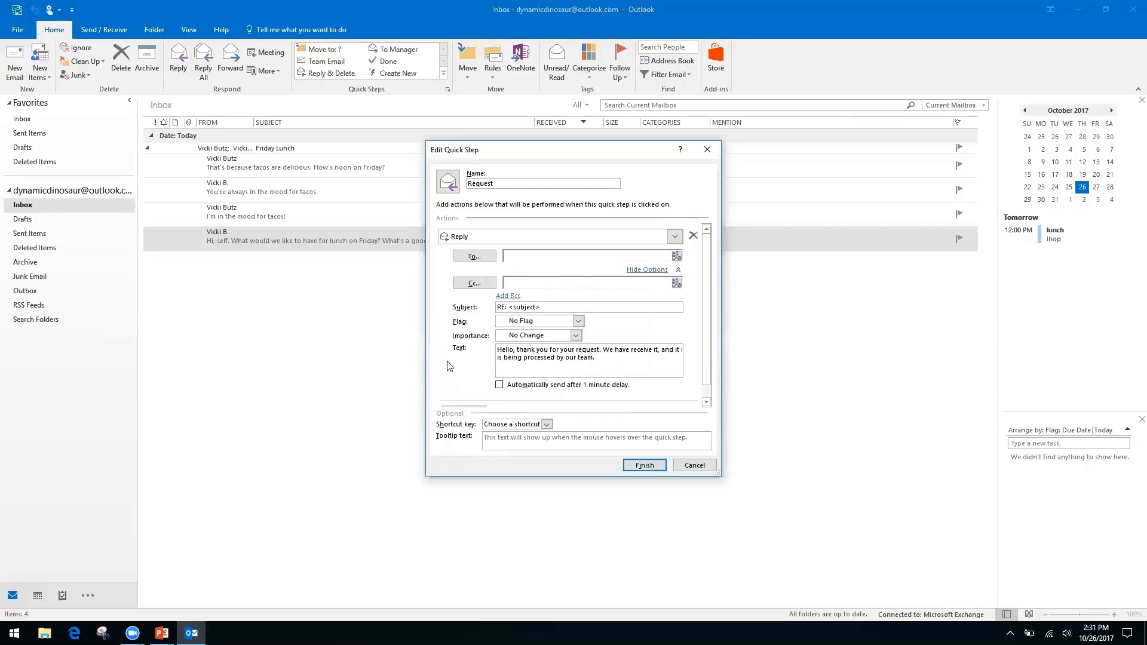
{"action": "left_click", "coordinate": [651, 269]}
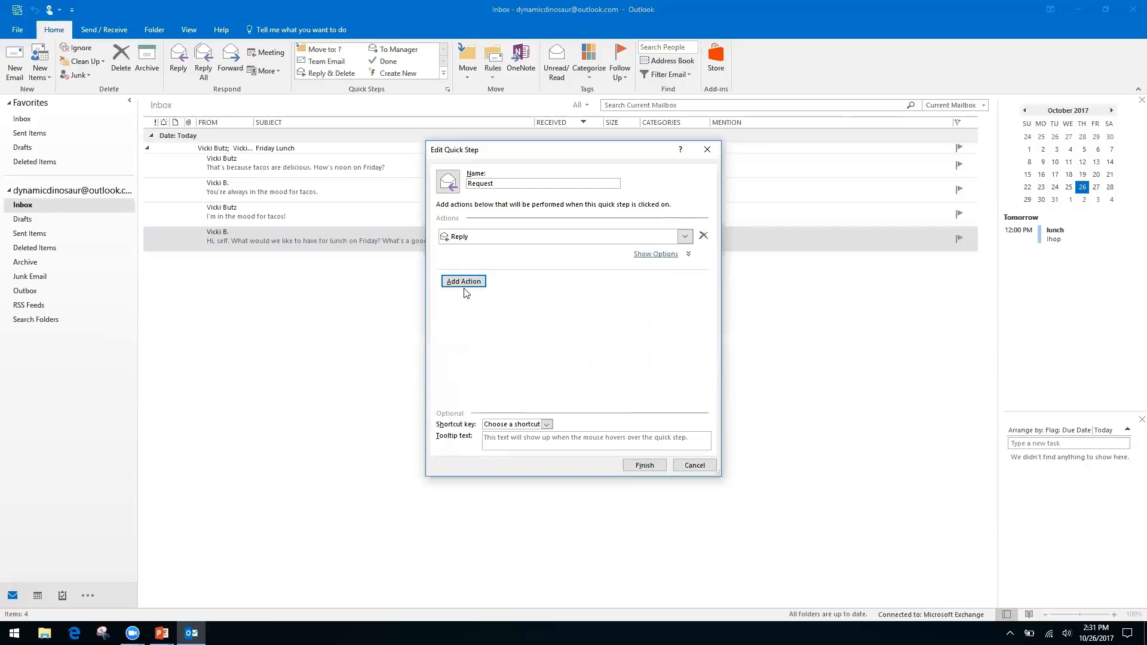
Add a Forward action under Reply in the Request quick step, addressed to the recipient's e-mail address.
{"action": "left_click", "coordinate": [478, 281]}
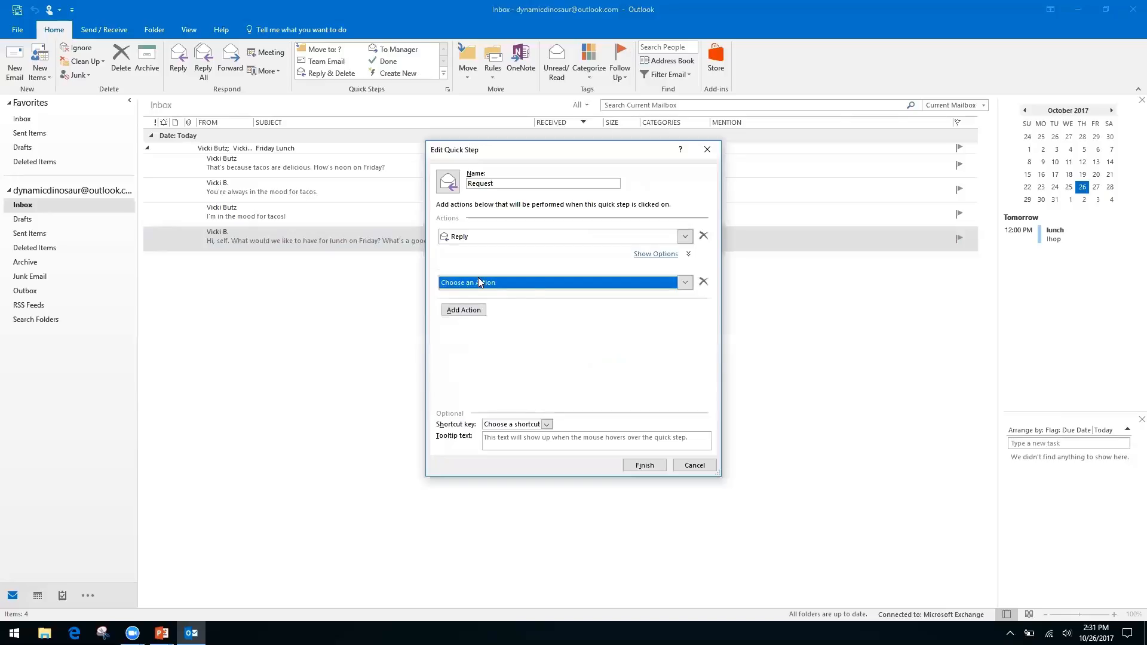
{"action": "left_click", "coordinate": [688, 285]}
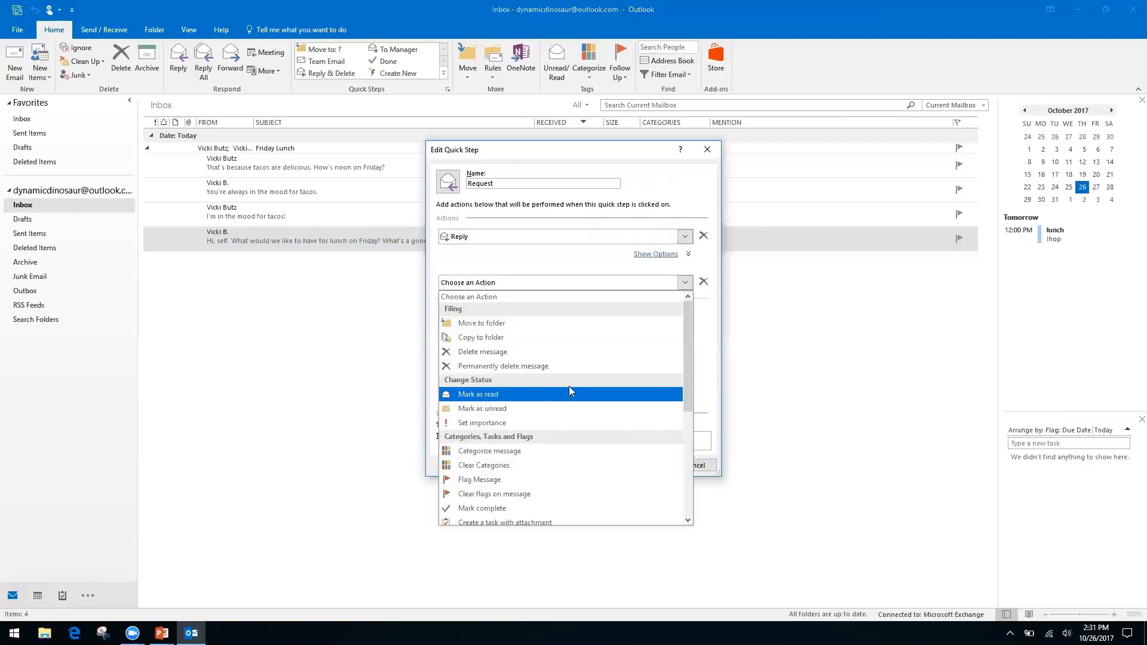
{"action": "left_click_drag", "start_coordinate": [684, 351], "coordinate": [683, 453]}
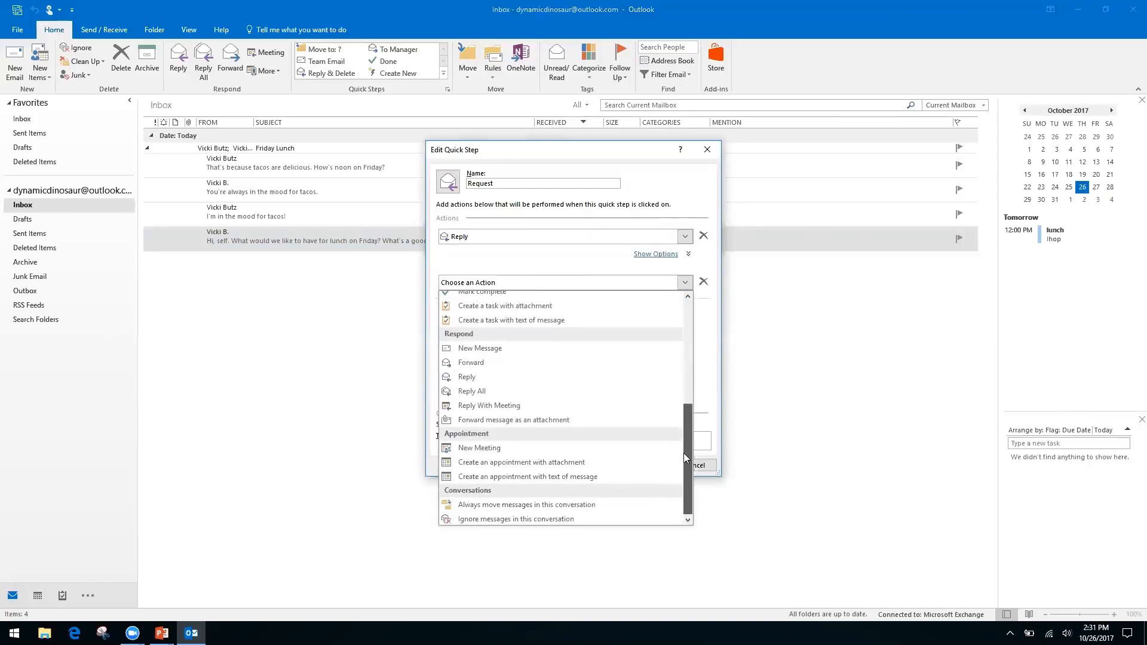
{"action": "left_click", "coordinate": [484, 362]}
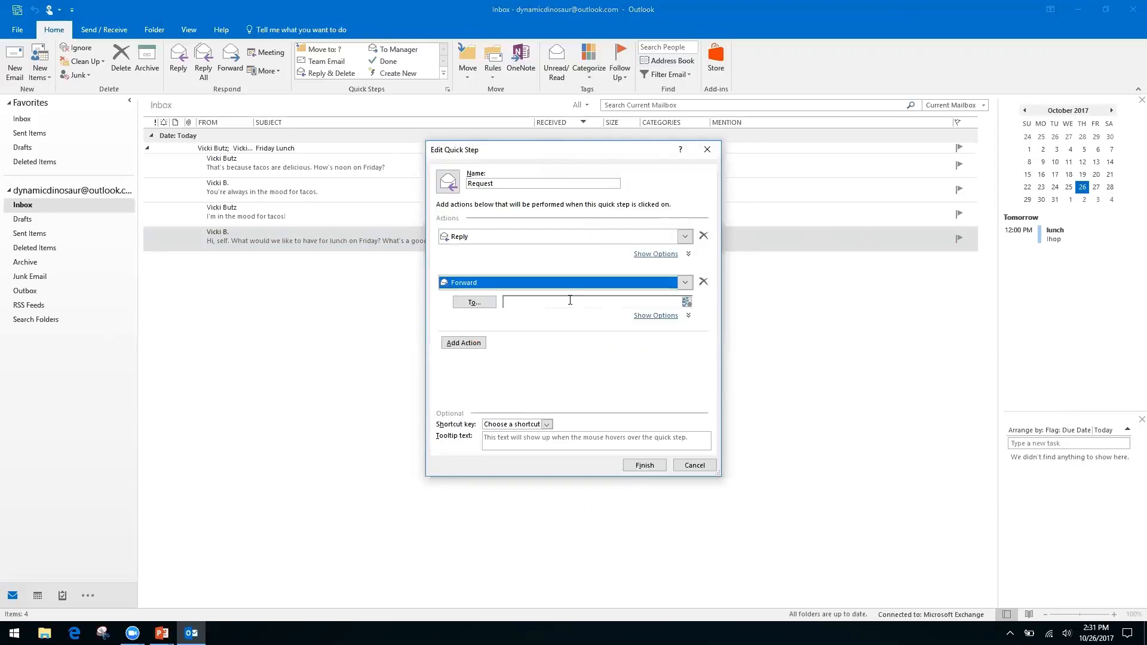
{"action": "left_click", "coordinate": [570, 301]}
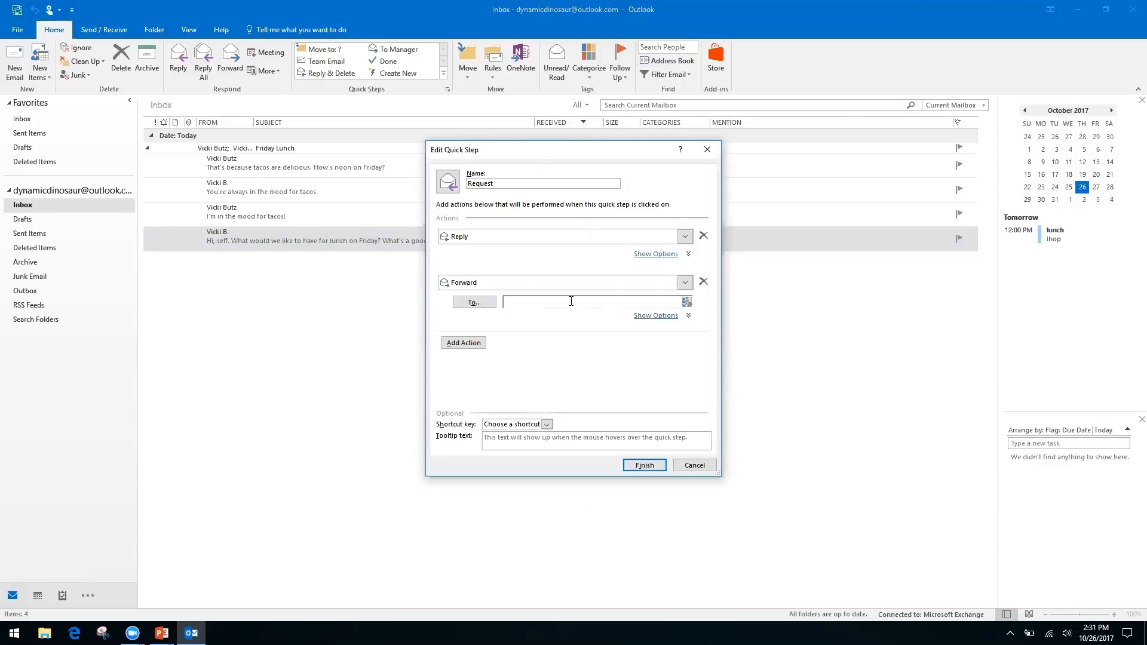
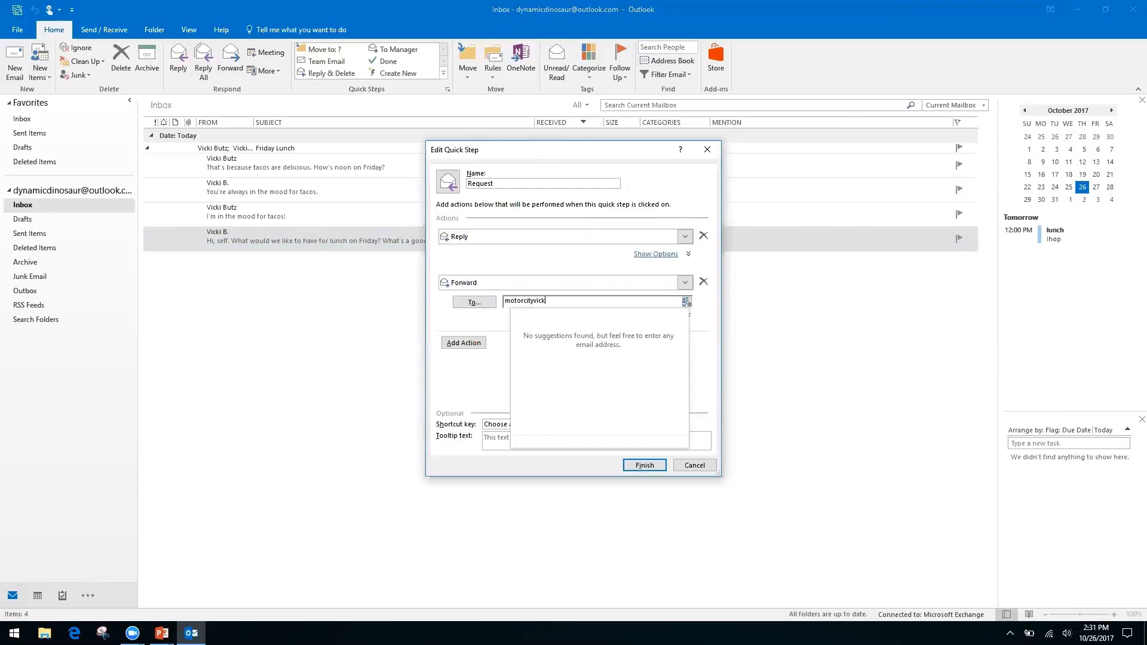
{"action": "key", "text": "Tab"}
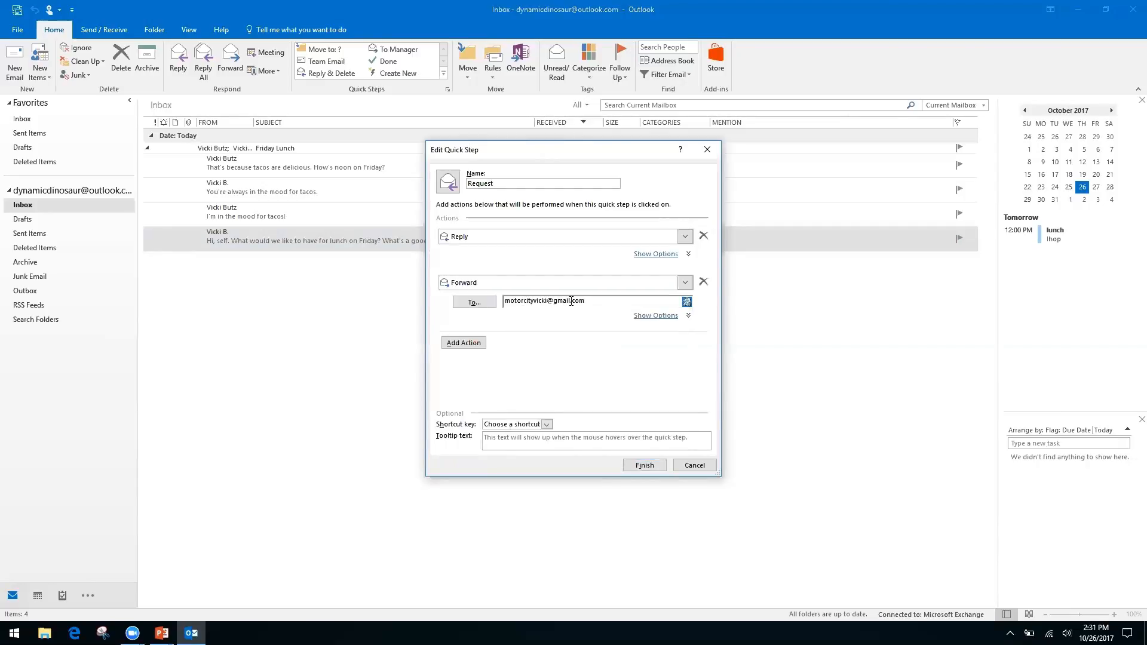
Give the Request quick step the CTRL+SHIFT+2 shortcut and finish saving it.
{"action": "left_click", "coordinate": [552, 425]}
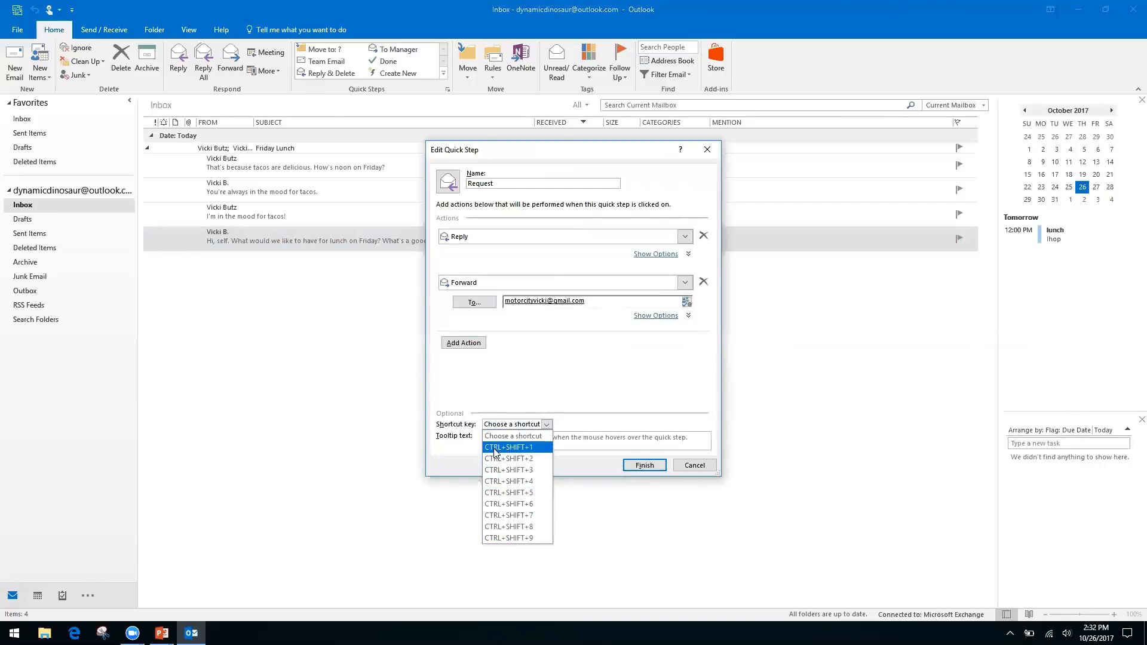
{"action": "left_click", "coordinate": [524, 460]}
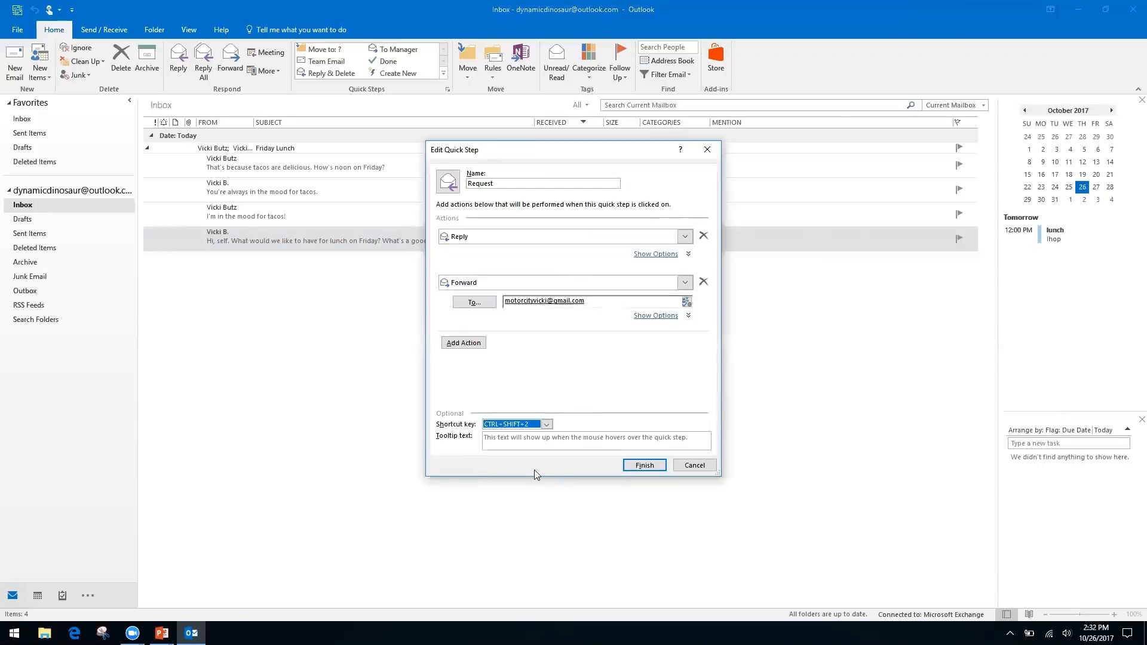
{"action": "left_click", "coordinate": [646, 466]}
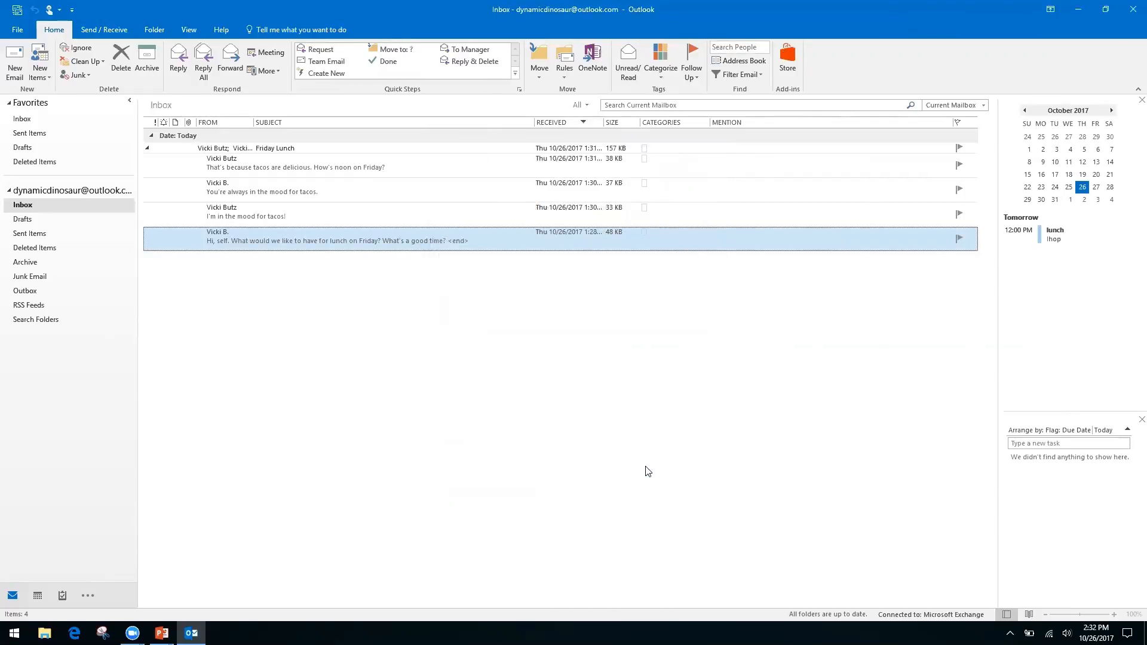
{"action": "left_click", "coordinate": [312, 214]}
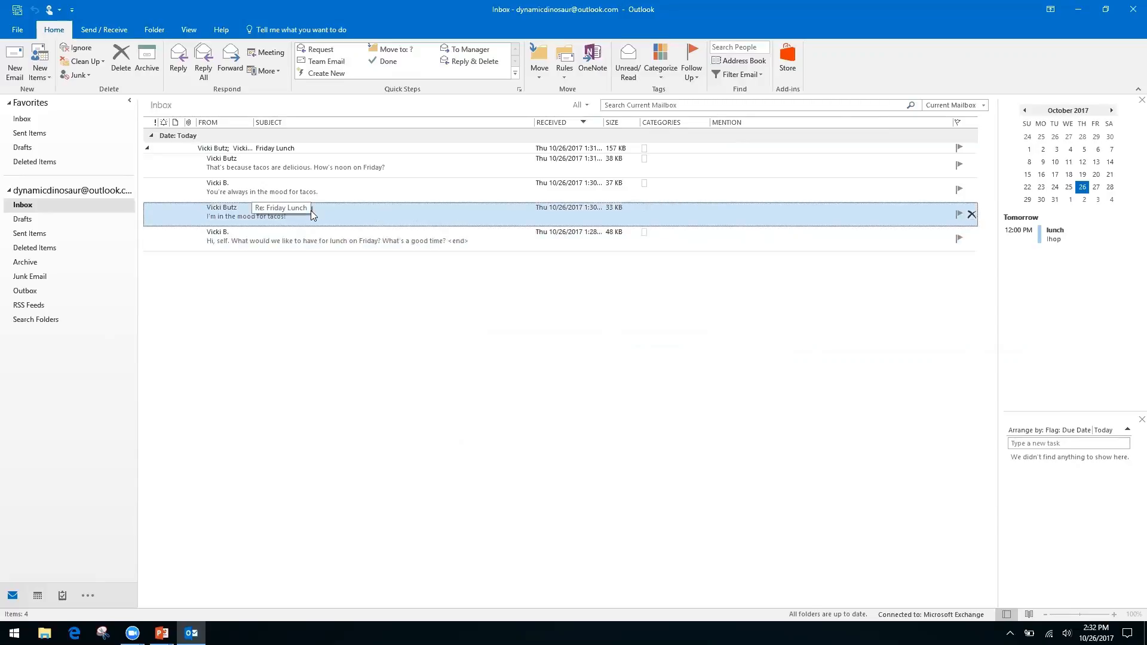
{"action": "double_click", "coordinate": [311, 210]}
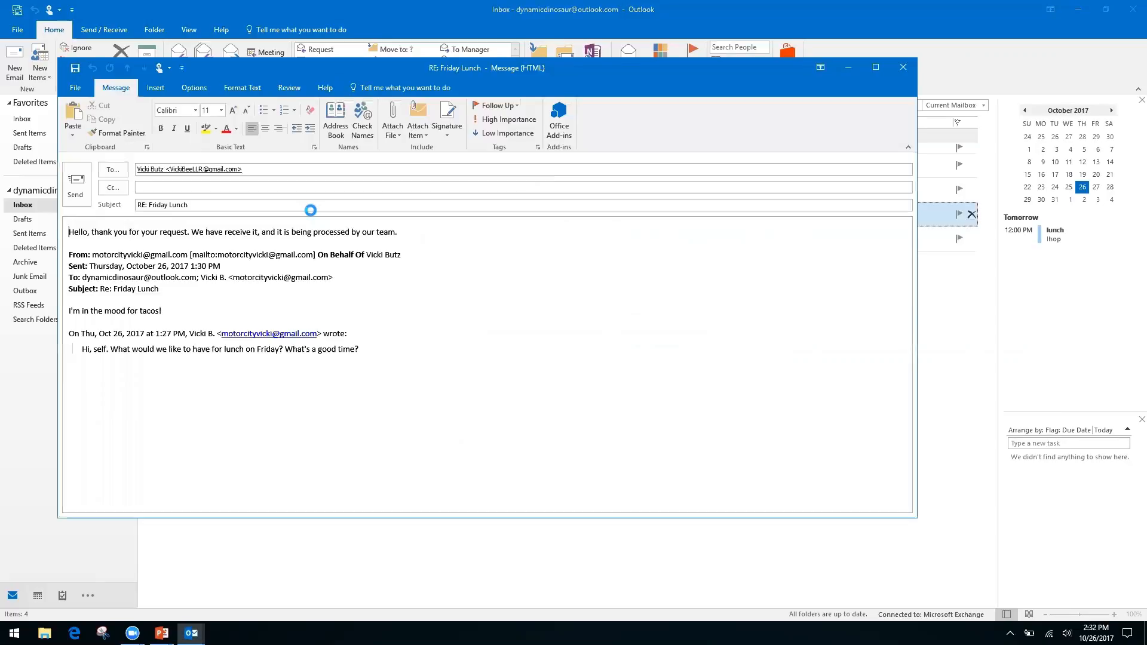
{"action": "key", "text": "ctrl+f"}
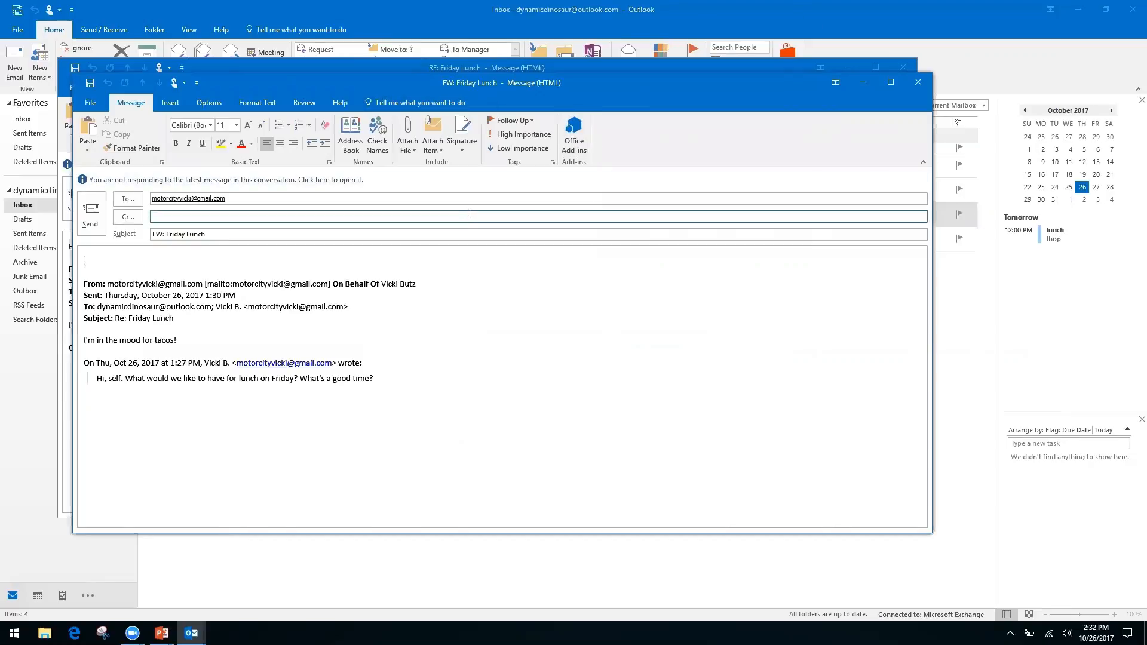
{"action": "left_click", "coordinate": [916, 86]}
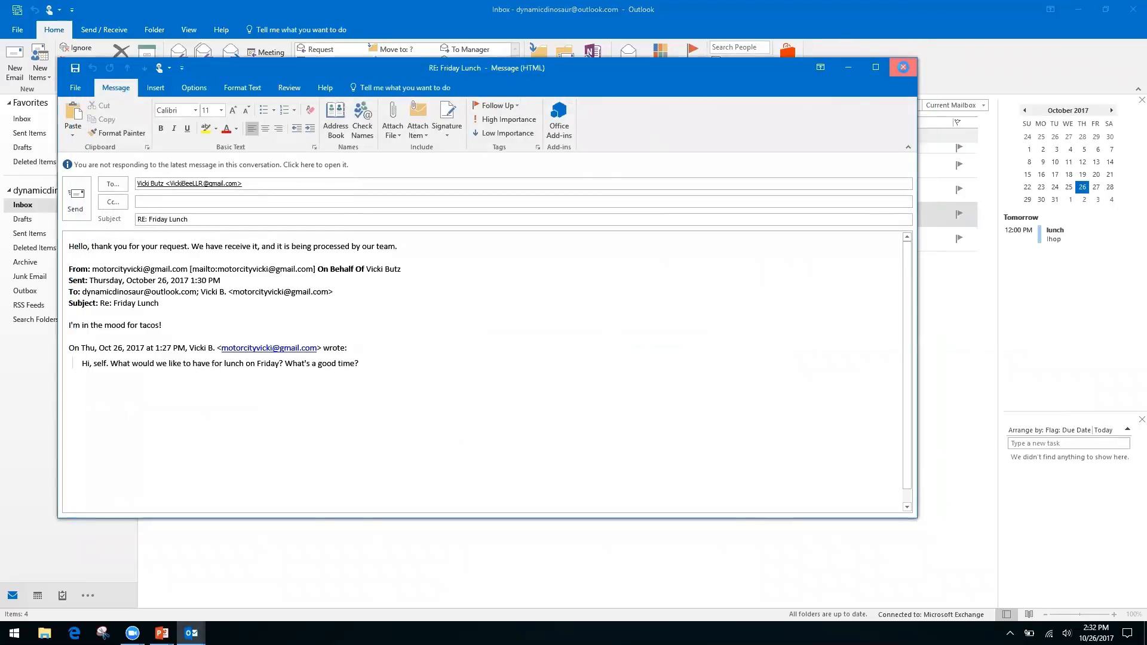
{"action": "left_click", "coordinate": [904, 68]}
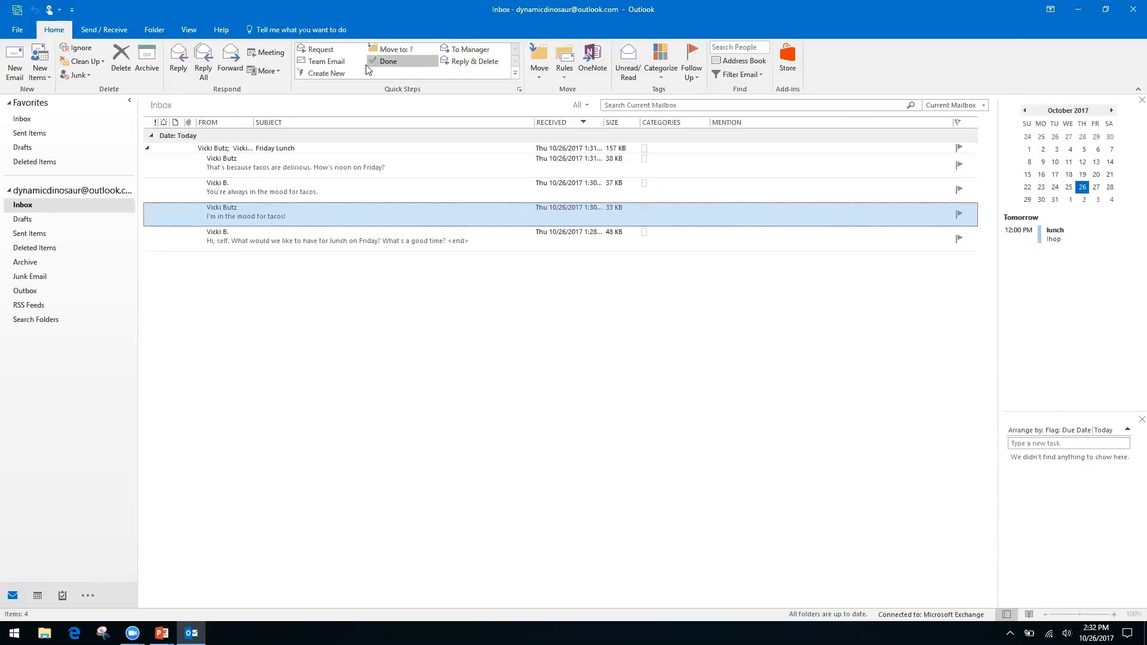
Start a new quick step named 'Folders' with a Move to folder action, then try cancelling it.
{"action": "left_click", "coordinate": [339, 72]}
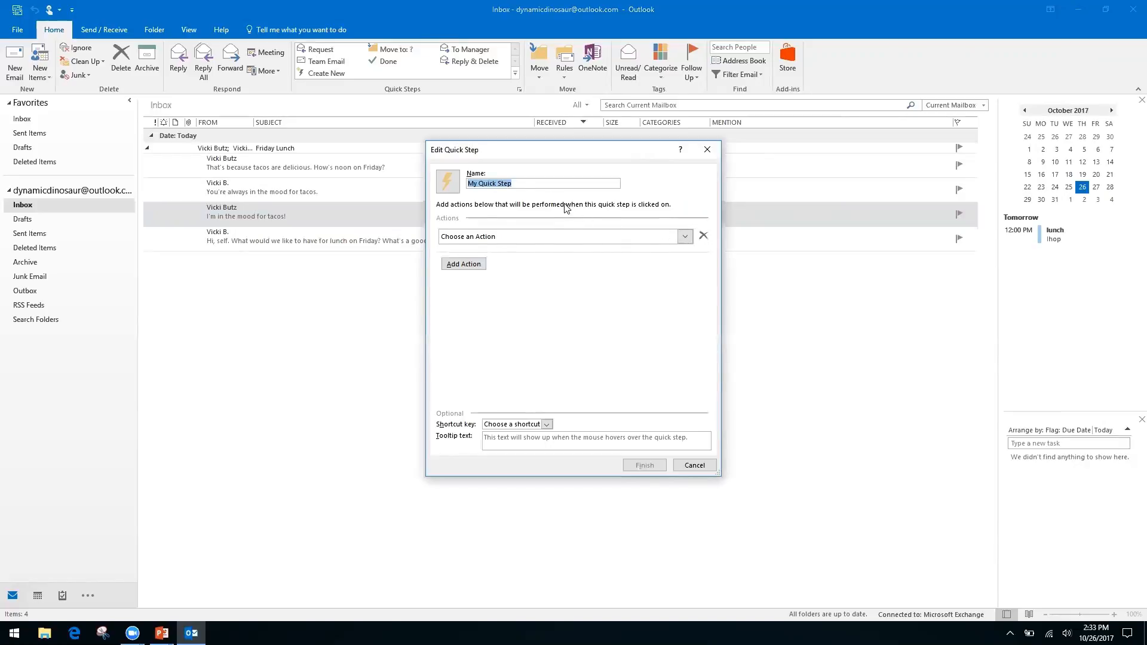
{"action": "left_click", "coordinate": [521, 182]}
{"action": "triple_click", "coordinate": [522, 183]}
{"action": "type", "text": "Folders"}
{"action": "left_click", "coordinate": [682, 236]}
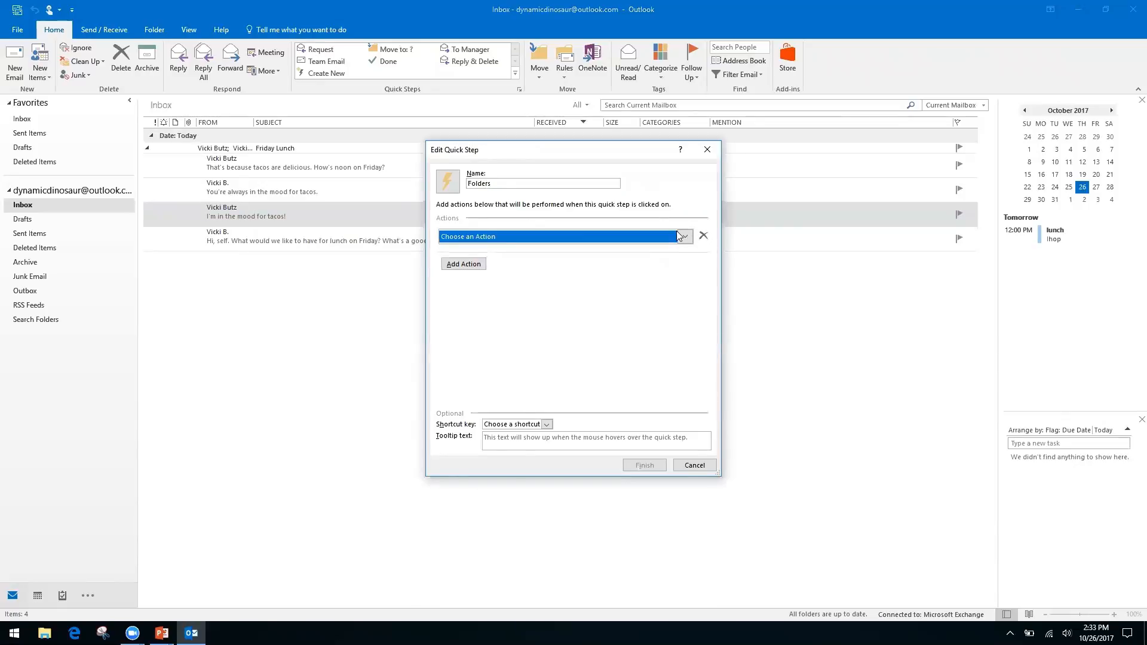
{"action": "left_click", "coordinate": [538, 277]}
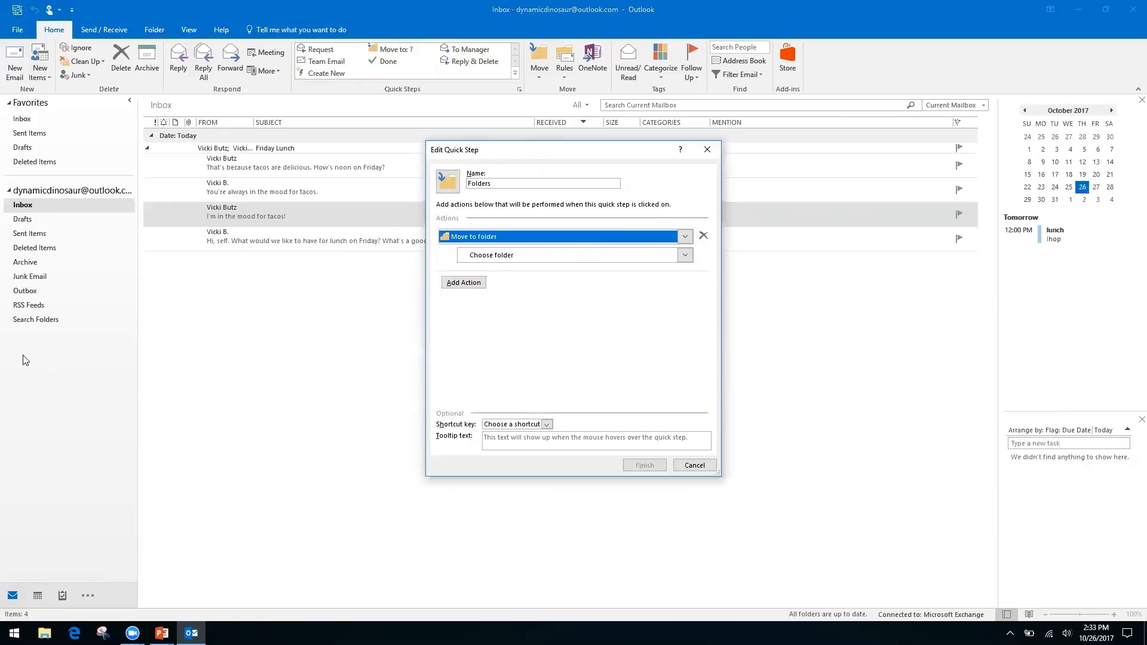
{"action": "left_click", "coordinate": [701, 465]}
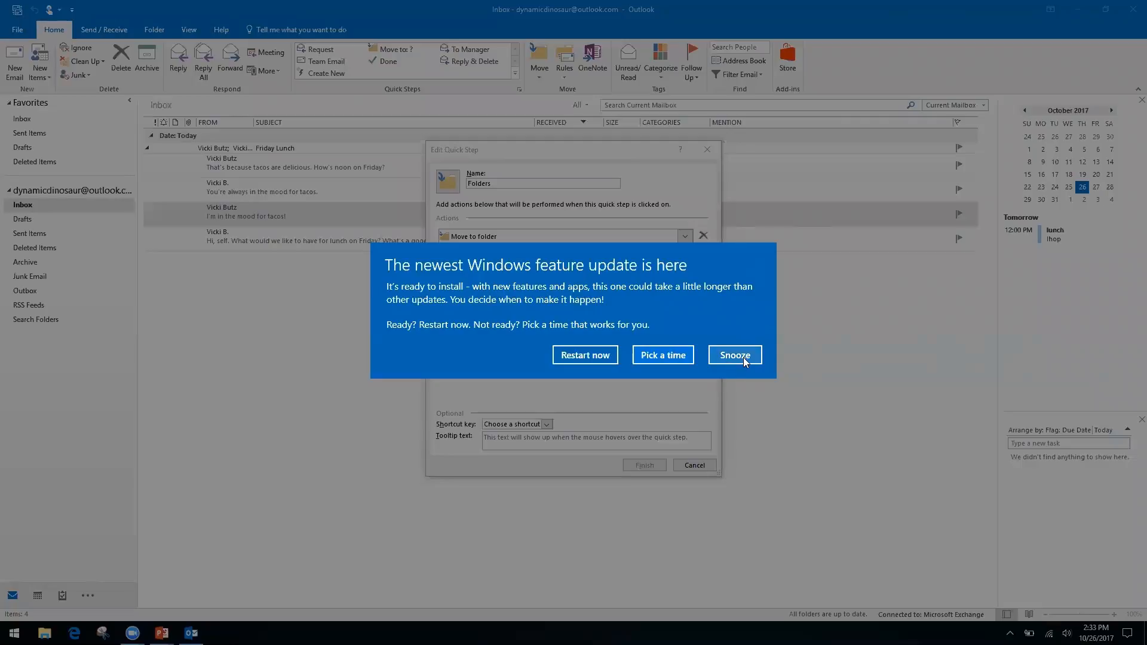
Snooze the Windows feature update notification and bring up the destination folder choices.
{"action": "left_click", "coordinate": [735, 355]}
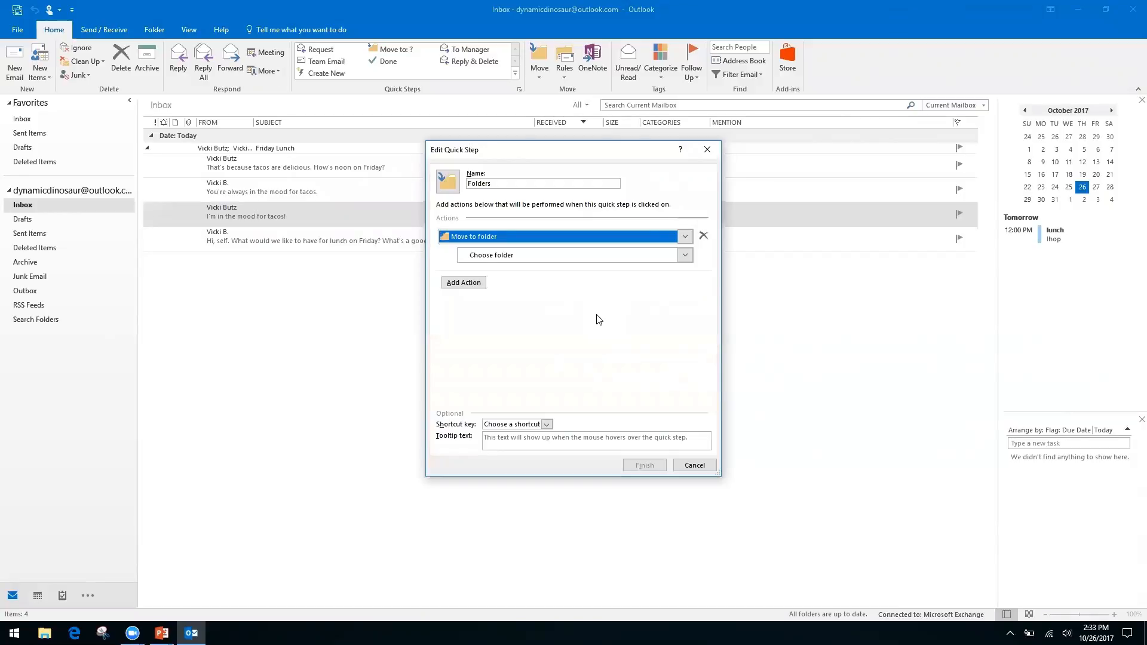
{"action": "left_click", "coordinate": [486, 256]}
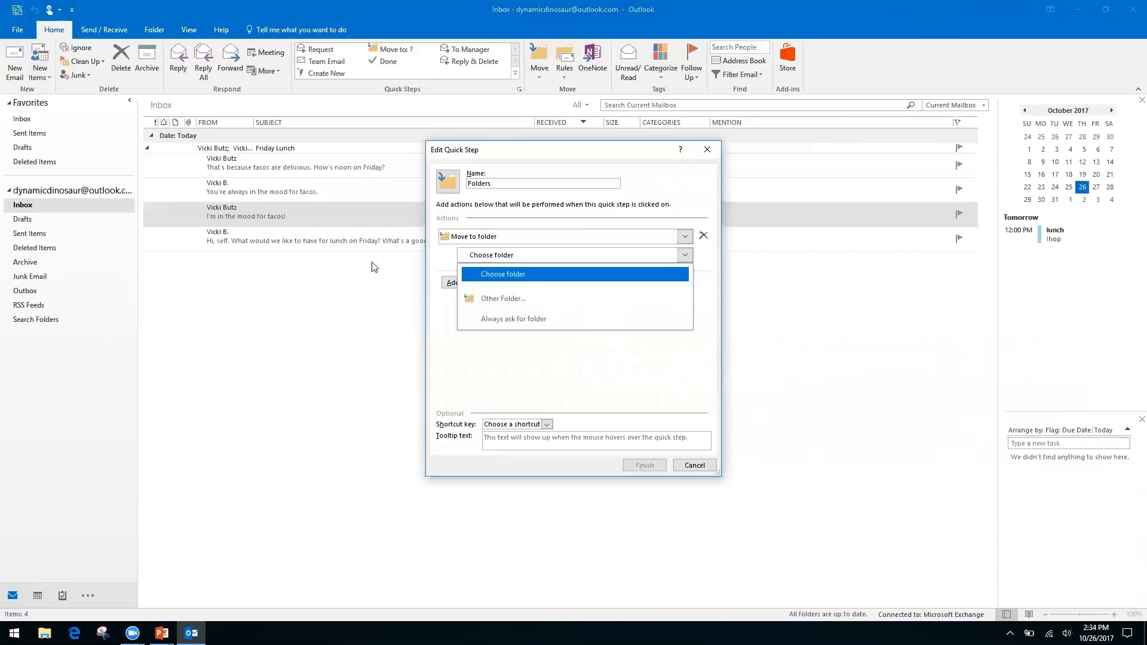
Create a new 'Finances' folder under Inbox and pick it as the move destination.
{"action": "left_click", "coordinate": [521, 300]}
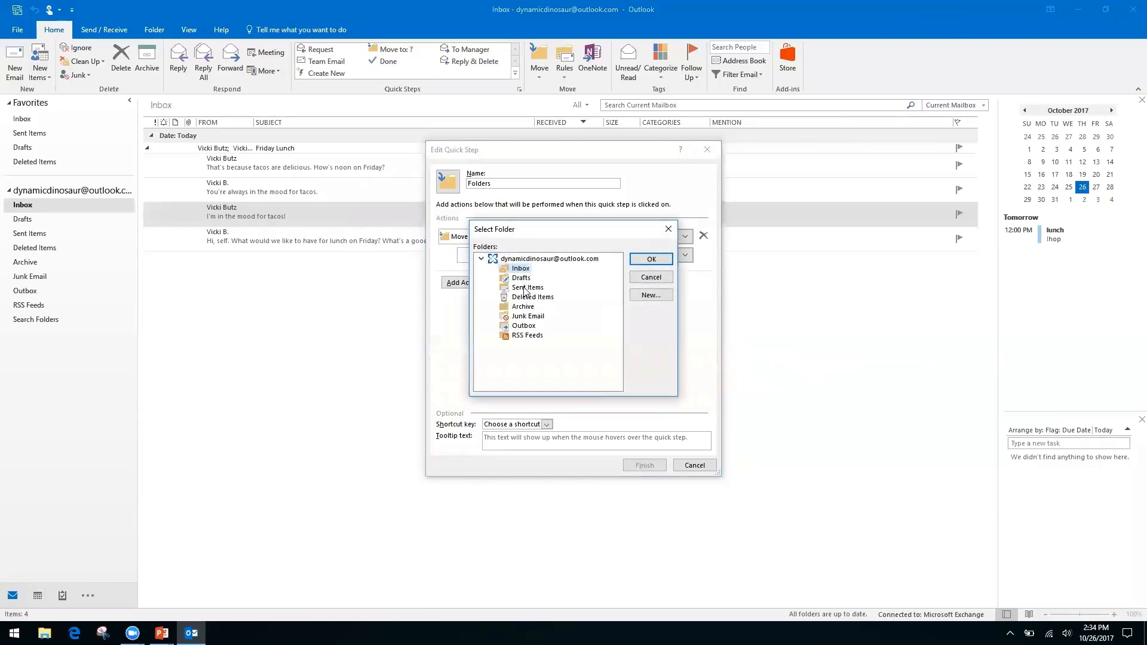
{"action": "left_click", "coordinate": [651, 296]}
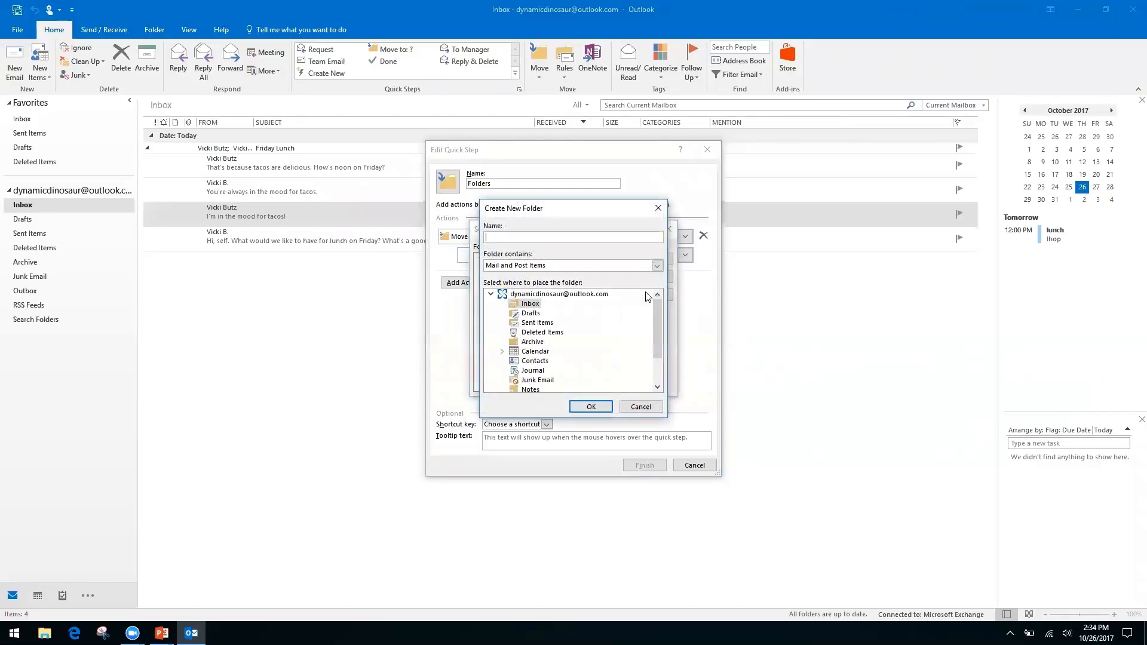
{"action": "type", "text": "Finances"}
{"action": "left_click", "coordinate": [589, 407]}
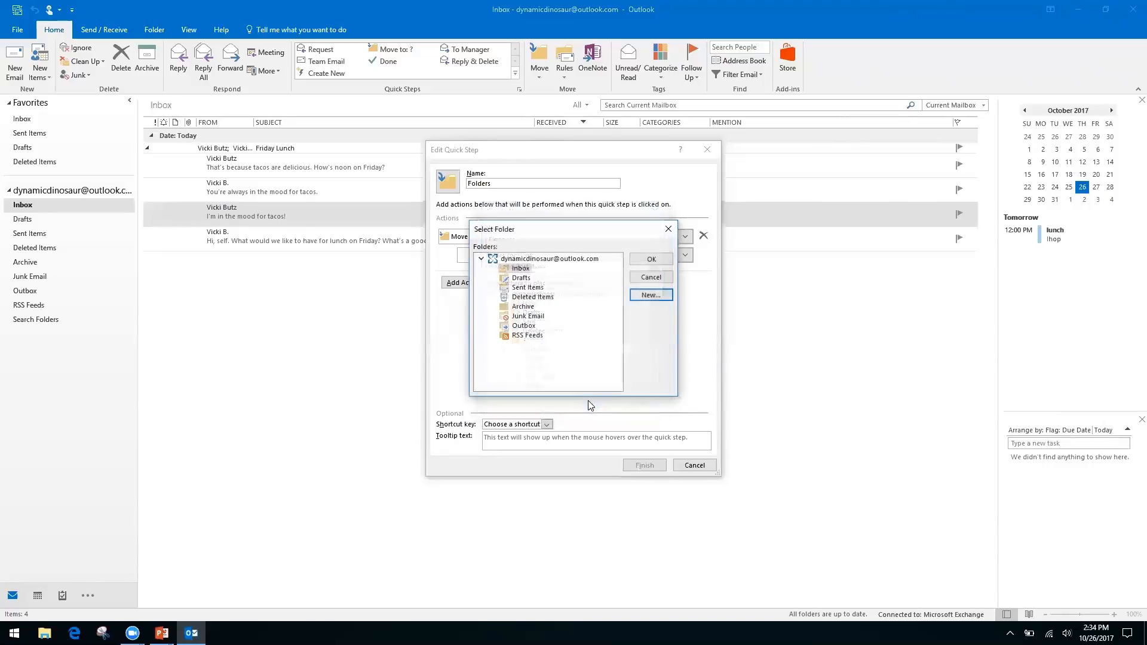
{"action": "left_click", "coordinate": [645, 260]}
Rename the quick step to 'Finances' and save it.
{"action": "left_click", "coordinate": [518, 179]}
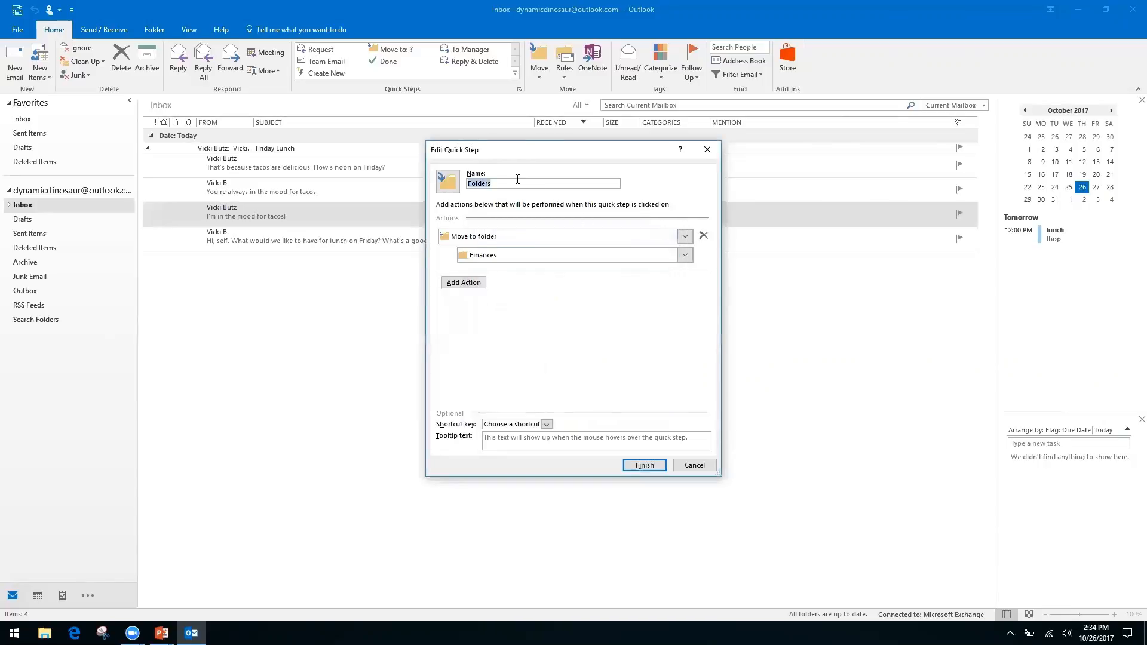
{"action": "type", "text": "Fina"}
{"action": "key", "text": "BackSpace"}
{"action": "key", "text": "BackSpace"}
{"action": "key", "text": "BackSpace"}
{"action": "key", "text": "BackSpace"}
{"action": "key", "text": "BackSpace"}
{"action": "key", "text": "BackSpace"}
{"action": "key", "text": "BackSpace"}
{"action": "key", "text": "BackSpace"}
{"action": "key", "text": "BackSpace"}
{"action": "key", "text": "BackSpace"}
{"action": "key", "text": "BackSpace"}
{"action": "type", "text": "Finances"}
{"action": "left_click", "coordinate": [644, 467]}
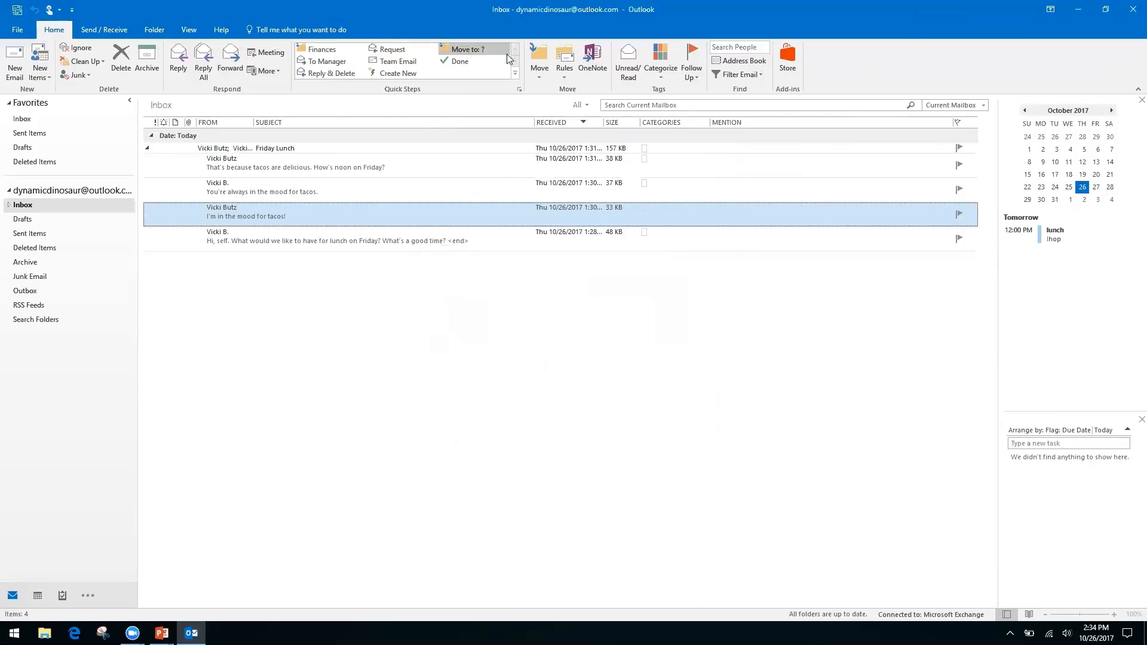
Move the 'I'm in the mood for tacos!' message with the Finances quick step, verify it in Inbox > Finances, then return to Inbox.
{"action": "left_click", "coordinate": [322, 52]}
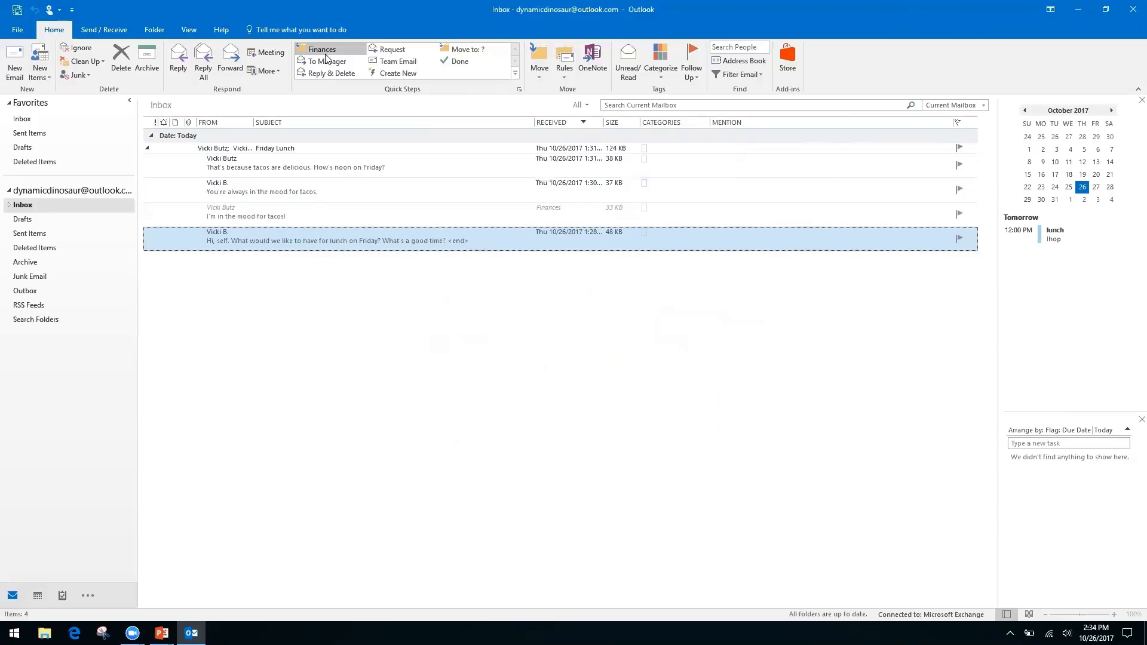
{"action": "left_click", "coordinate": [9, 205]}
{"action": "left_click", "coordinate": [35, 220]}
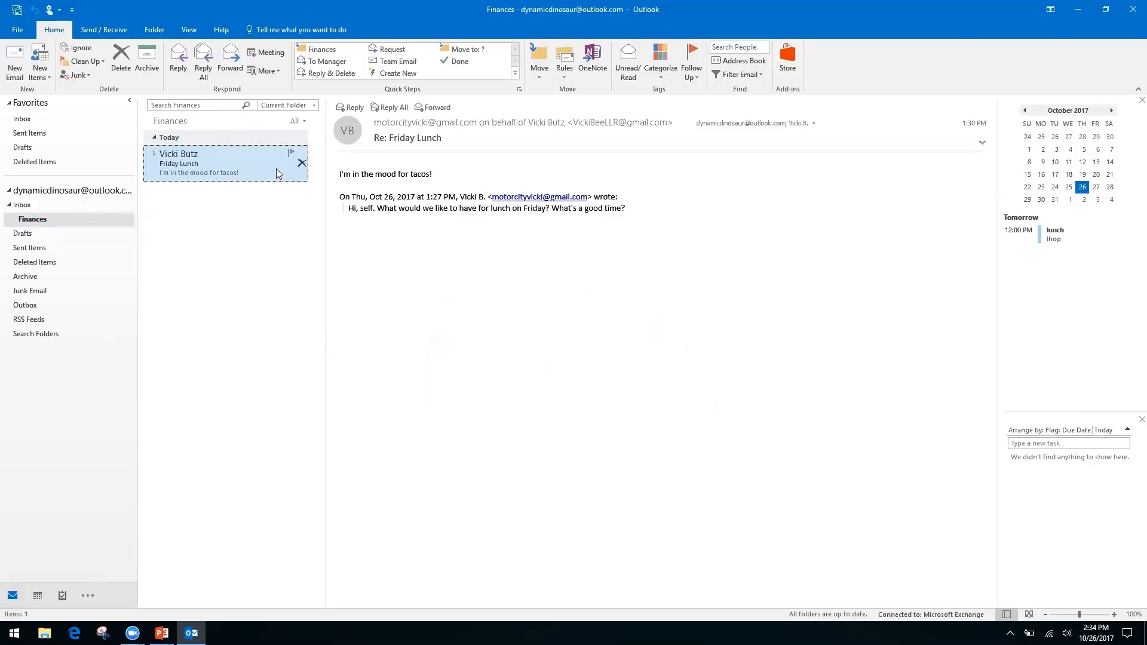
{"action": "left_click", "coordinate": [22, 205]}
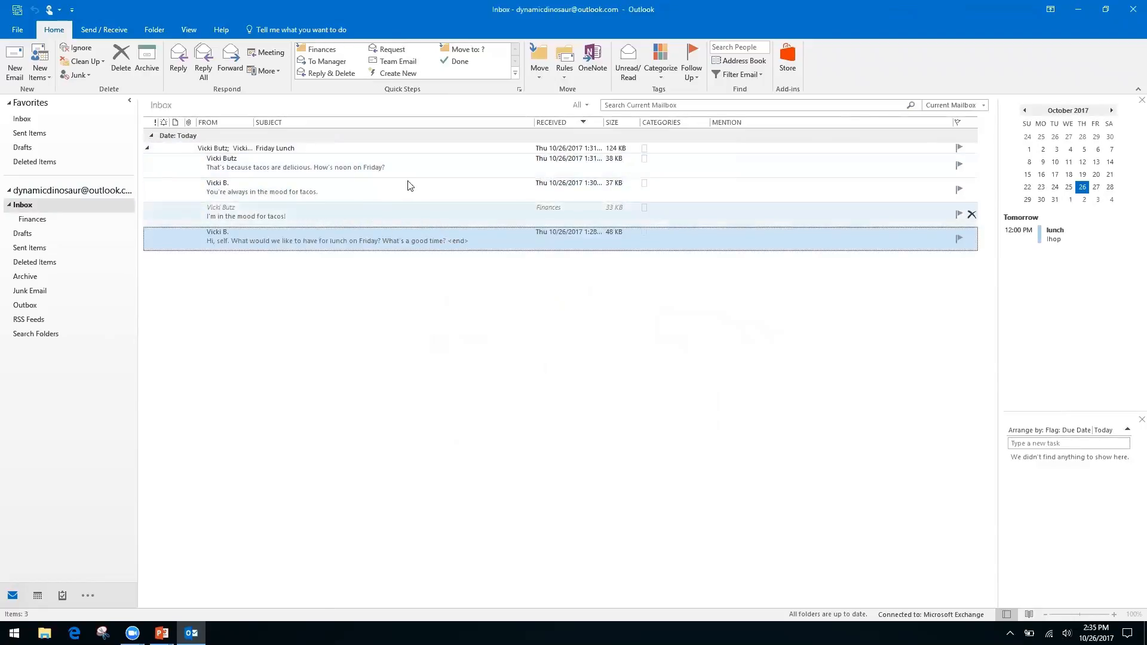
Open the Friday Lunch conversation in its own window, then close it.
{"action": "left_click", "coordinate": [149, 152]}
{"action": "left_click", "coordinate": [148, 150]}
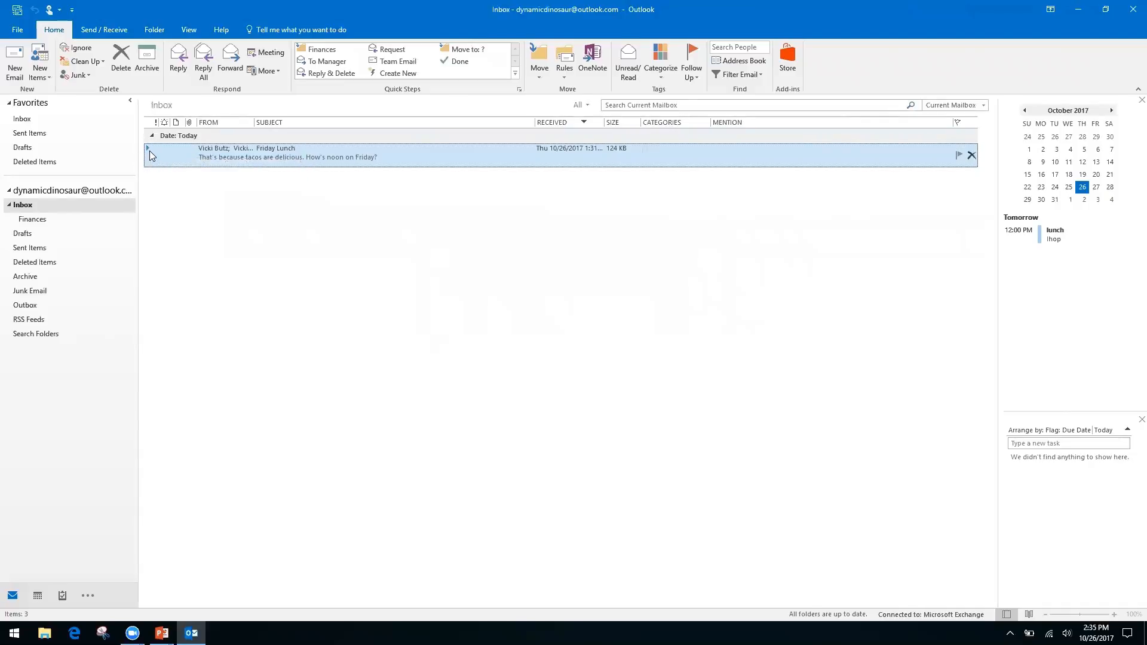
{"action": "double_click", "coordinate": [150, 148]}
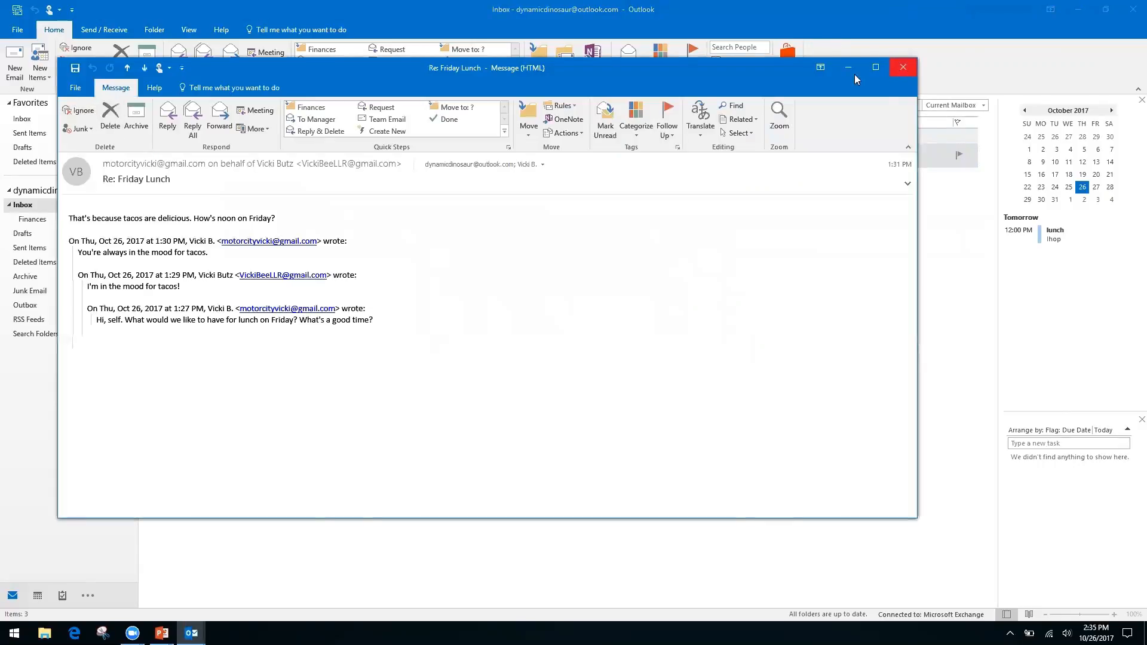
{"action": "left_click", "coordinate": [903, 66]}
Delete the 'You're always in the mood for tacos.' reply from the Friday Lunch thread.
{"action": "left_click", "coordinate": [148, 149]}
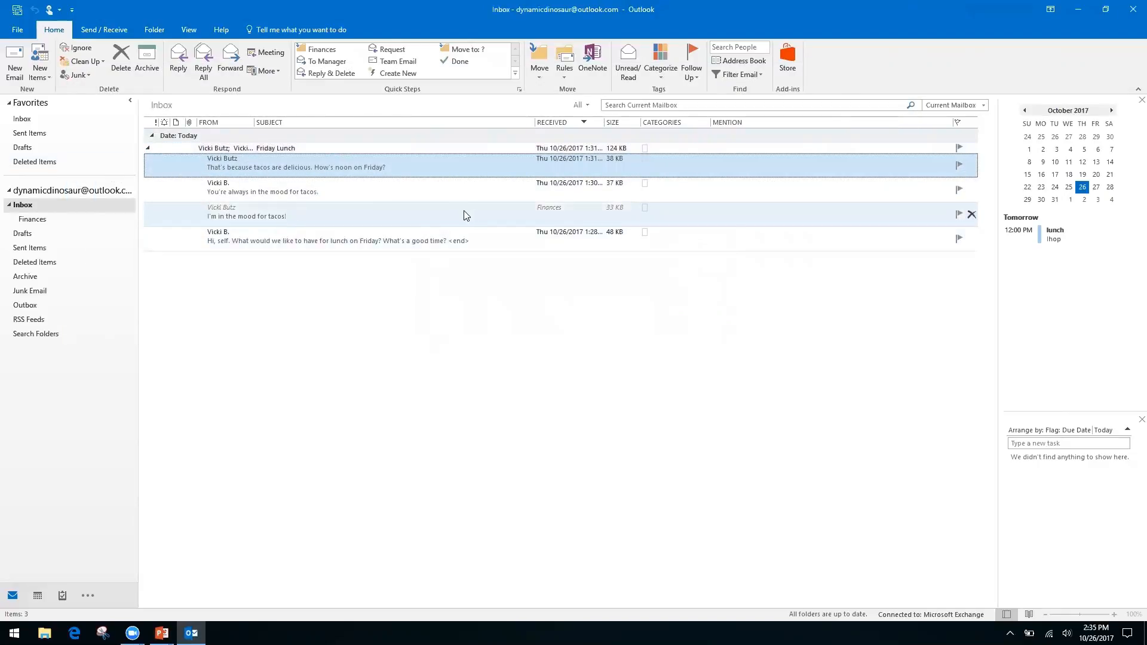
{"action": "left_click", "coordinate": [466, 215]}
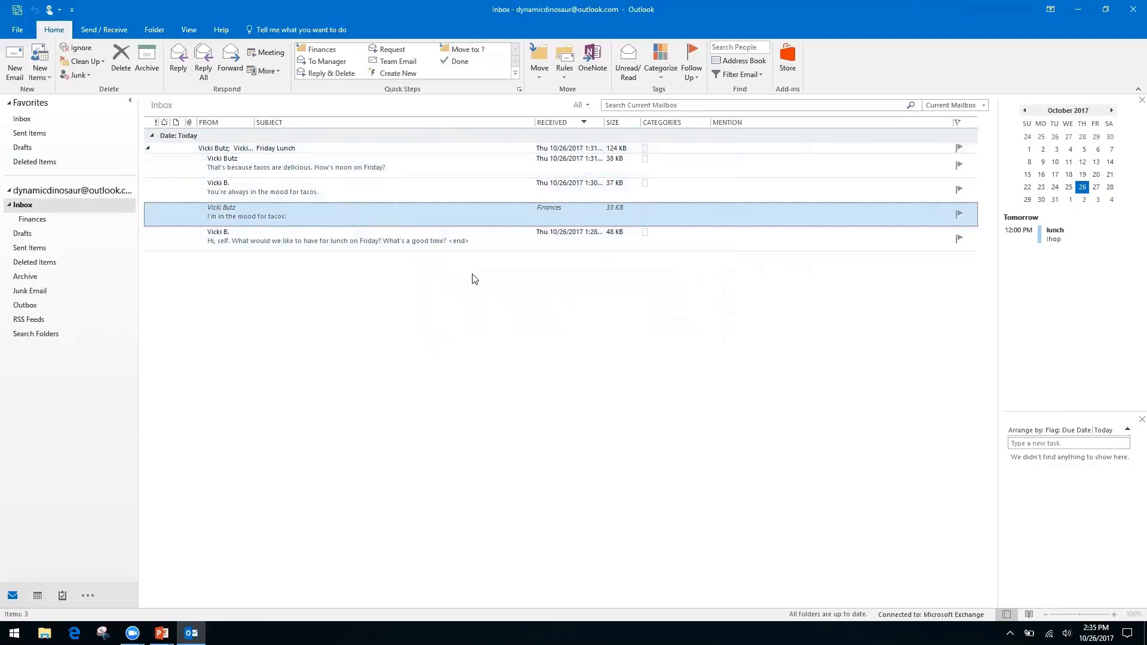
{"action": "left_click", "coordinate": [402, 192]}
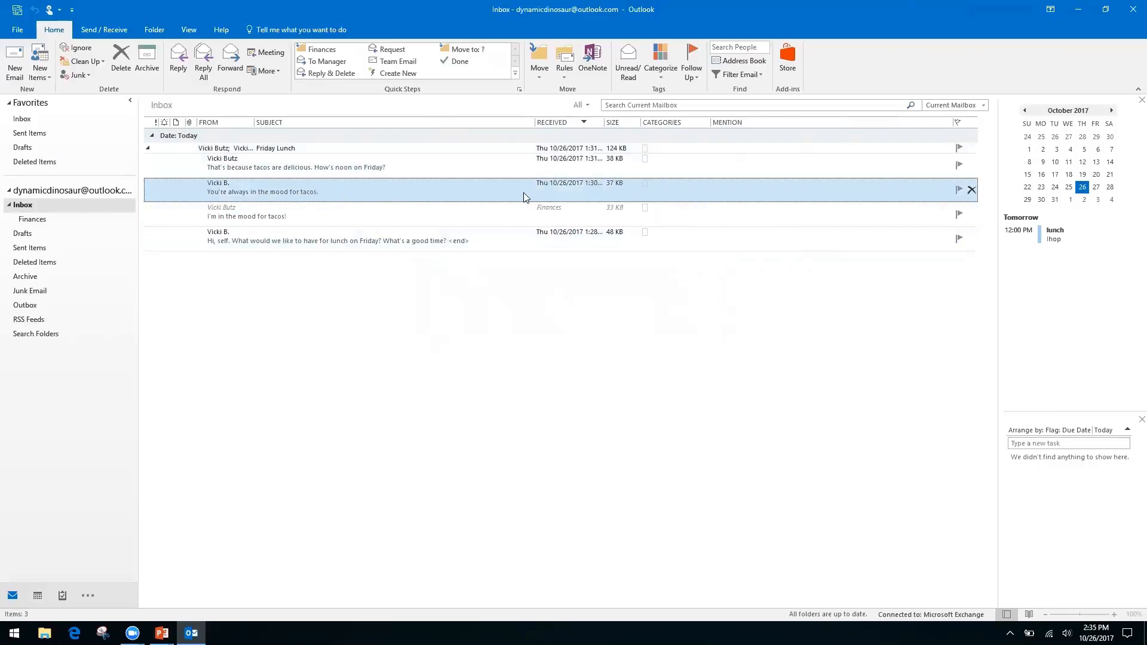
{"action": "left_click", "coordinate": [115, 67]}
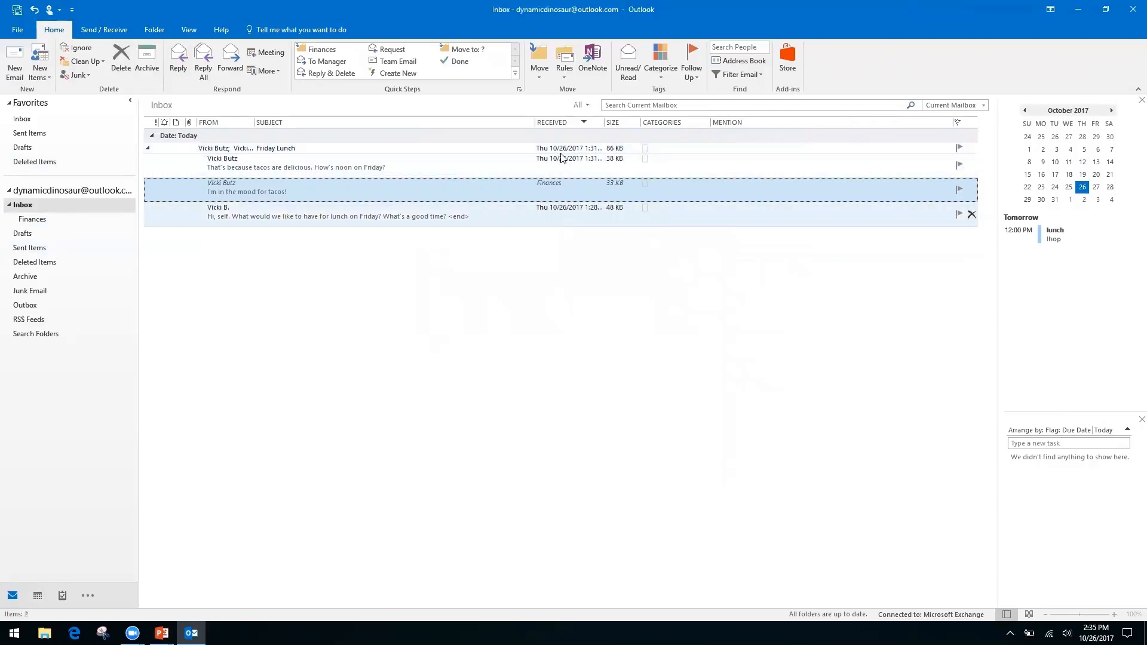
Collapse the Friday Lunch conversation and switch to the PowerPoint title slide.
{"action": "left_click", "coordinate": [148, 151]}
{"action": "left_click", "coordinate": [148, 150]}
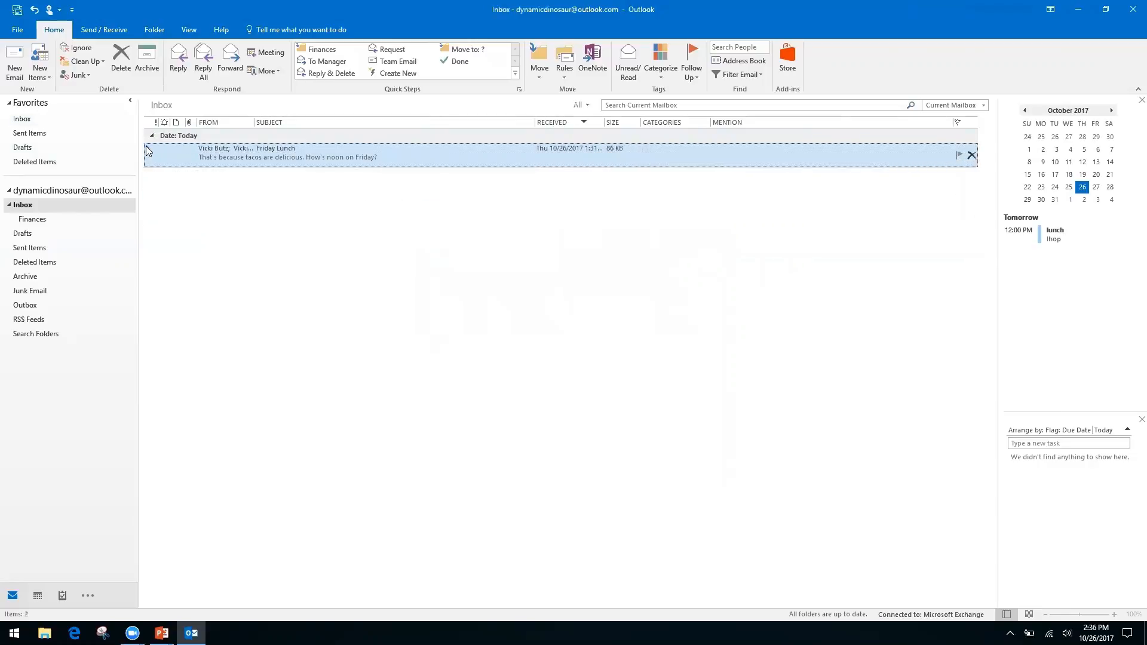
{"action": "left_click", "coordinate": [149, 150]}
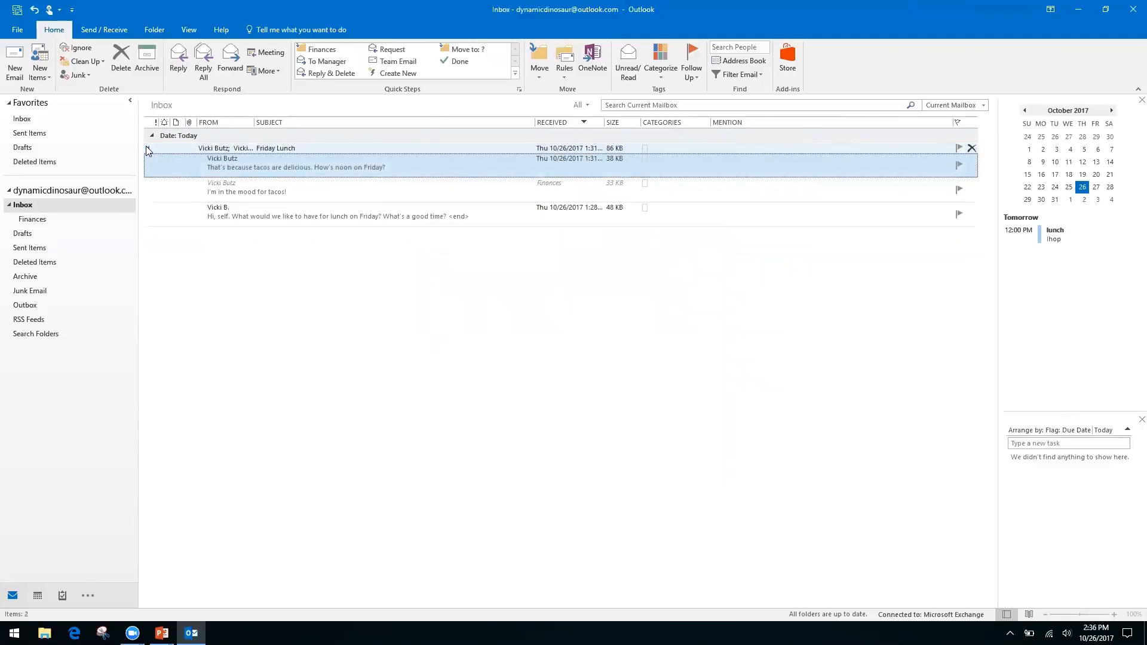
{"action": "left_click", "coordinate": [148, 150]}
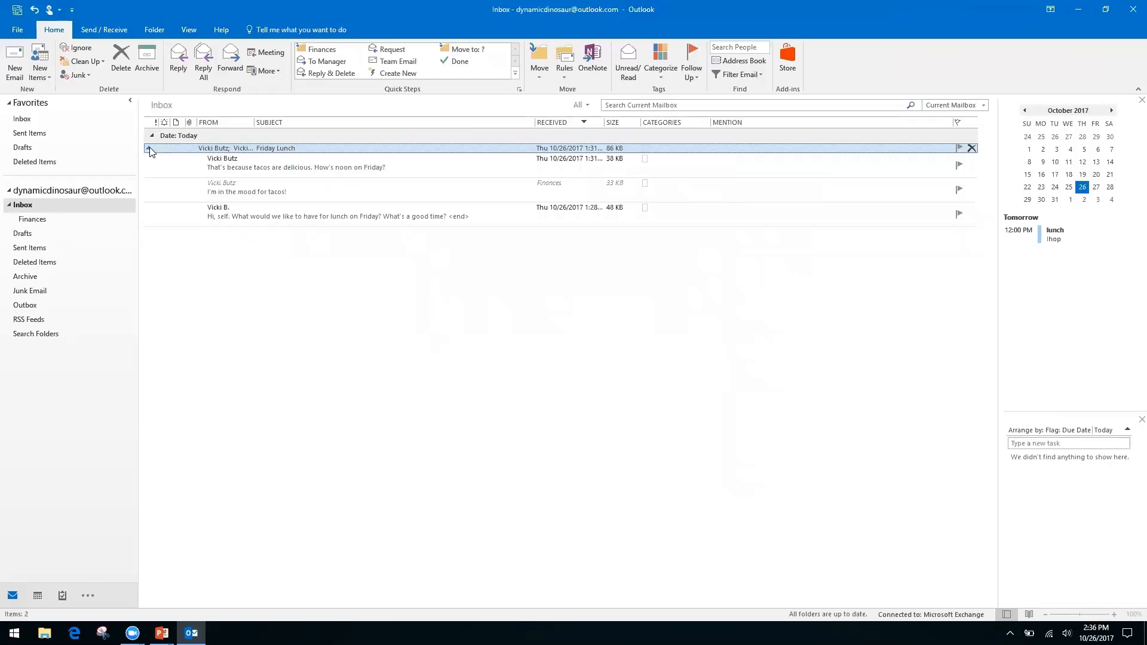
{"action": "left_click", "coordinate": [150, 150]}
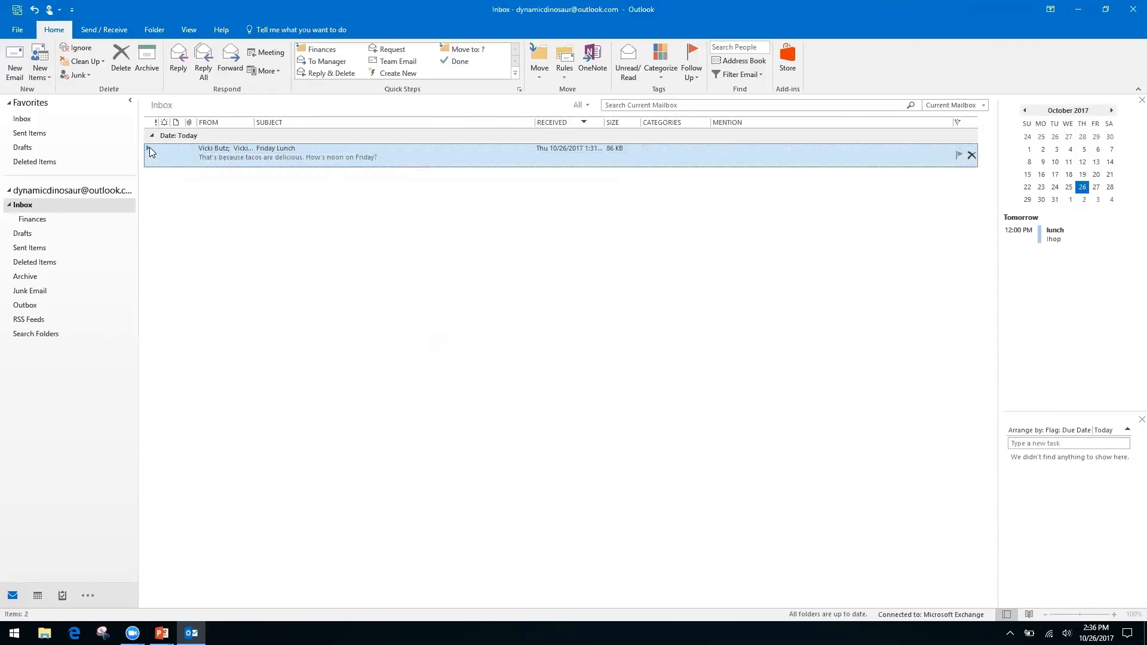
{"action": "key", "text": "alt+Tab"}
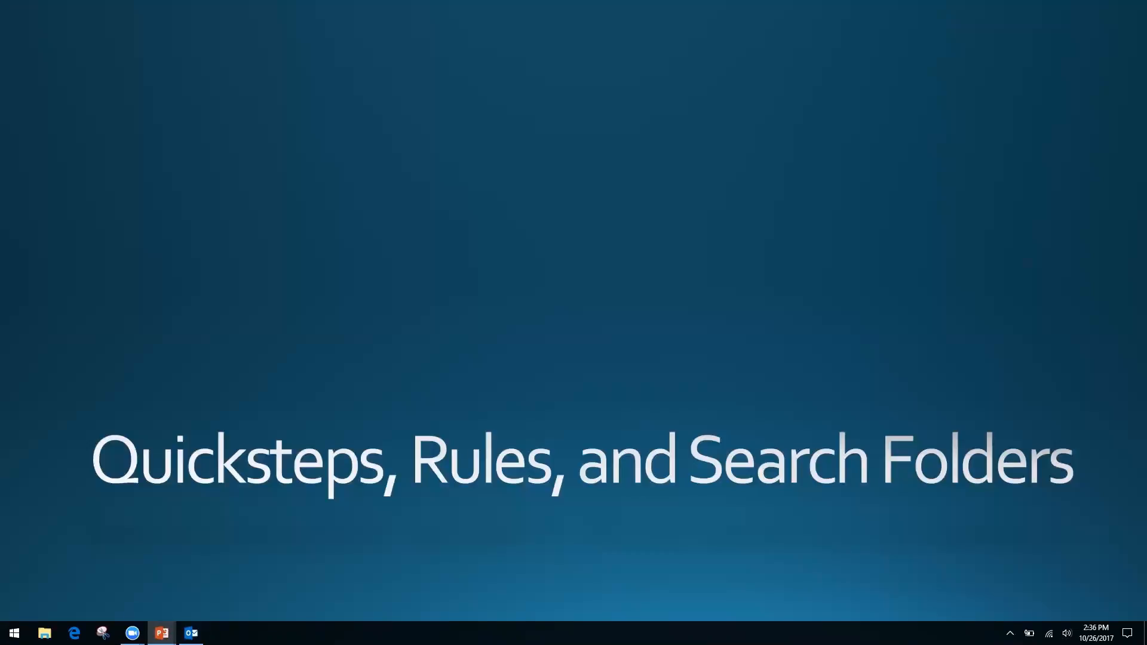
Switch from the PowerPoint slide back to the Outlook inbox with Alt+Tab.
{"action": "key", "text": "alt+Tab"}
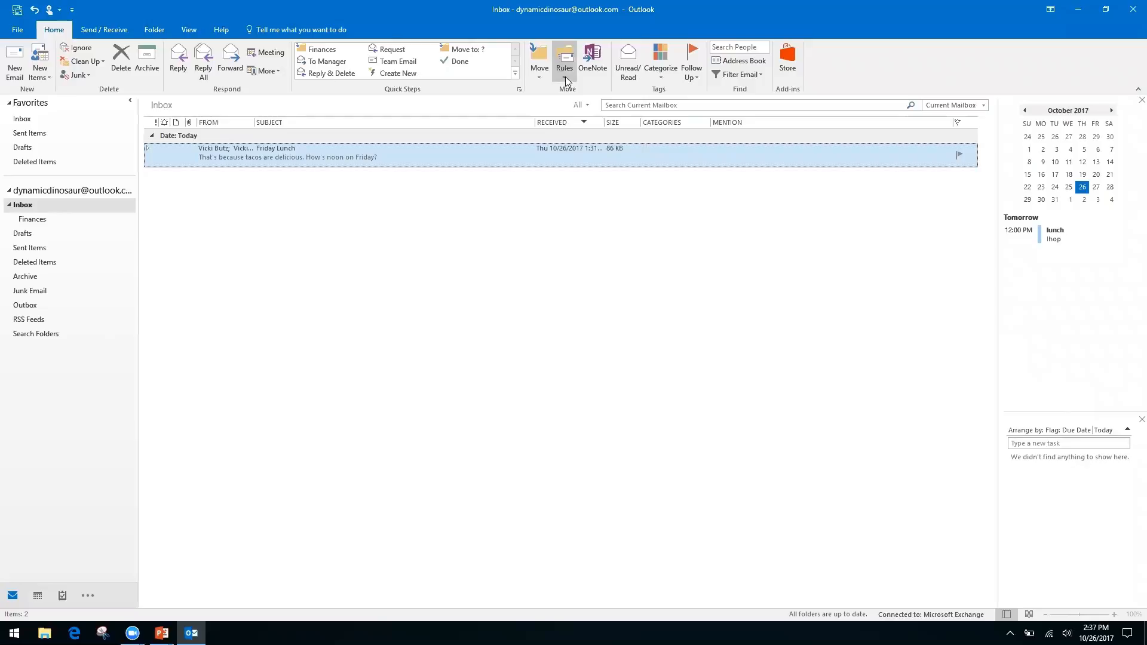
Start a rule from the Friday Lunch message via Rules > Create Rule and open Advanced Options.
{"action": "left_click", "coordinate": [54, 203]}
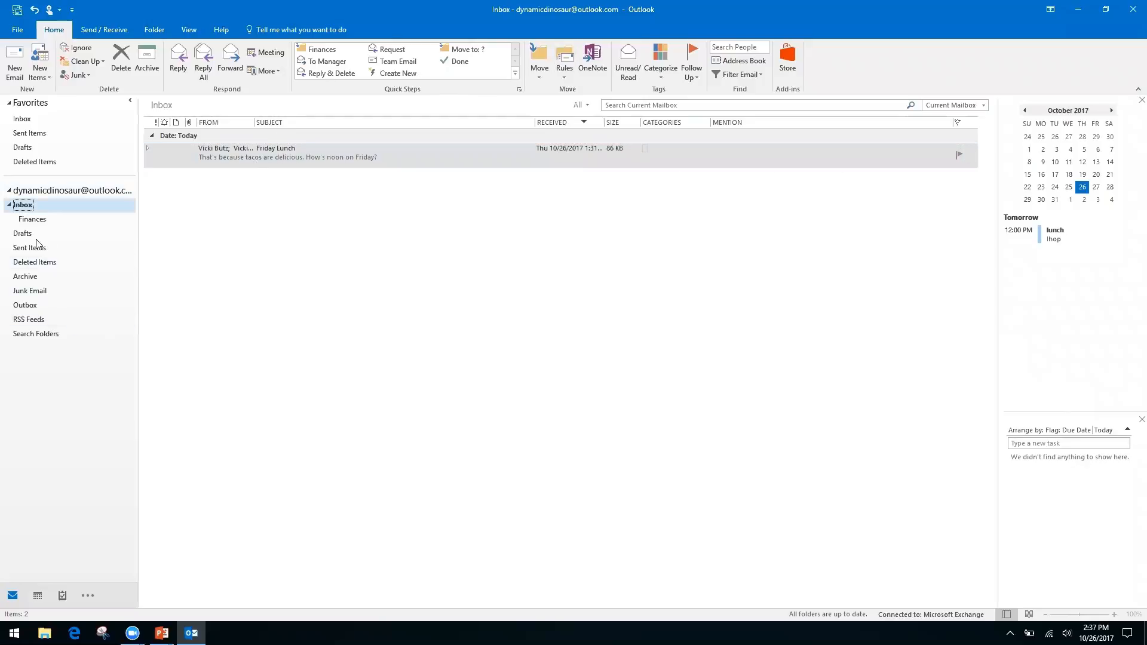
{"action": "left_click", "coordinate": [562, 78]}
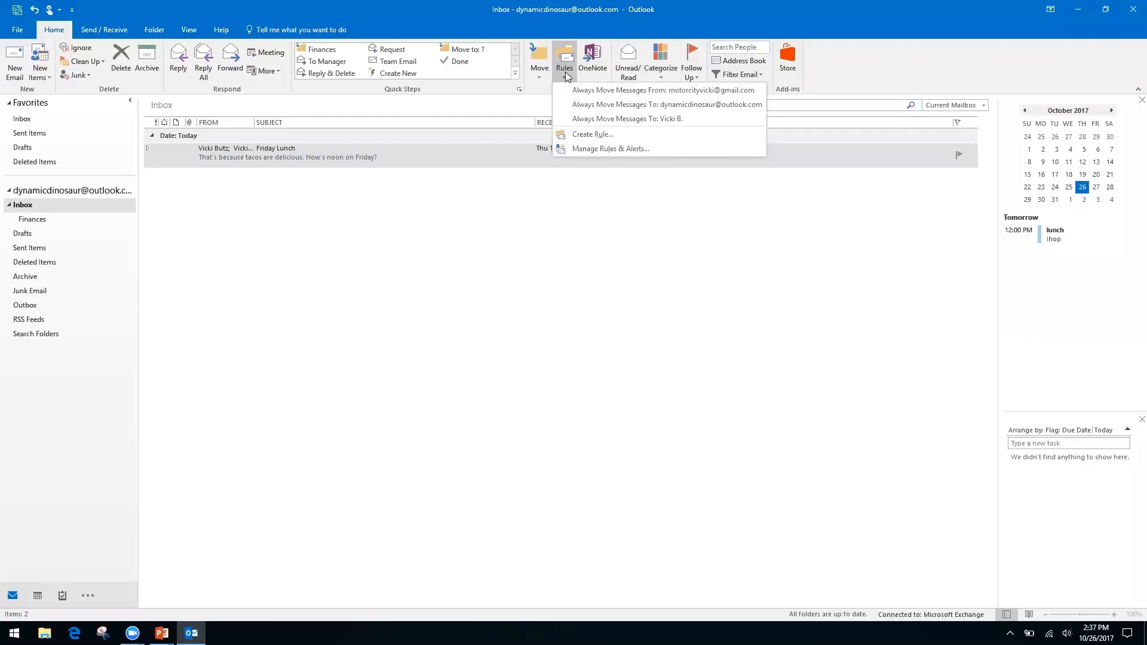
{"action": "left_click", "coordinate": [591, 136]}
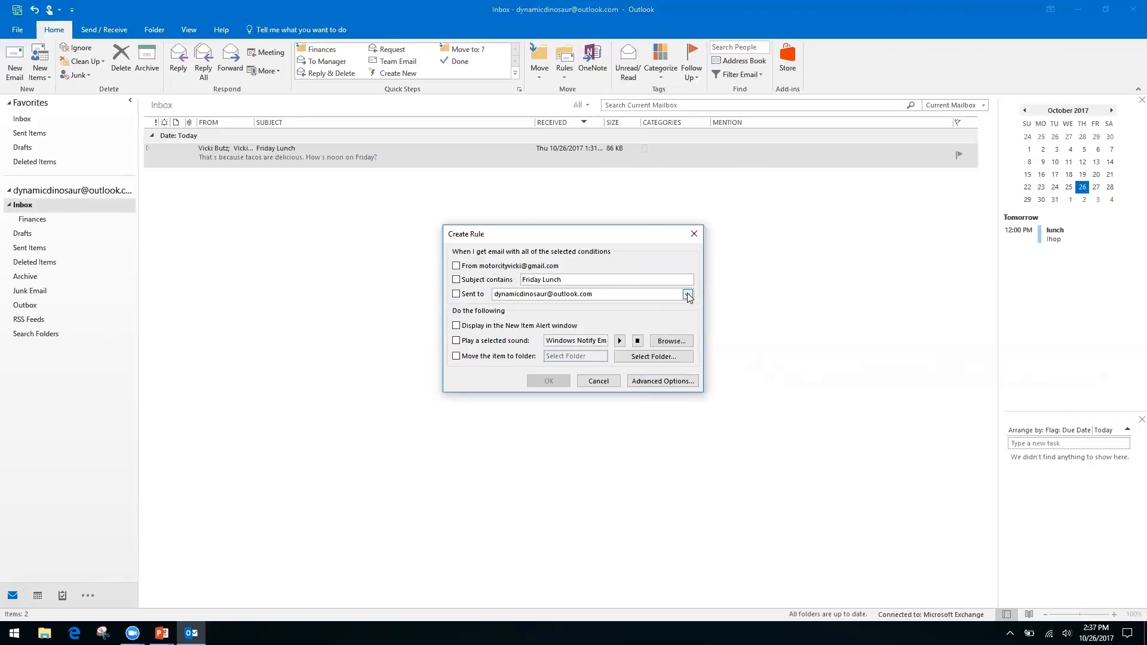
{"action": "left_click", "coordinate": [650, 380]}
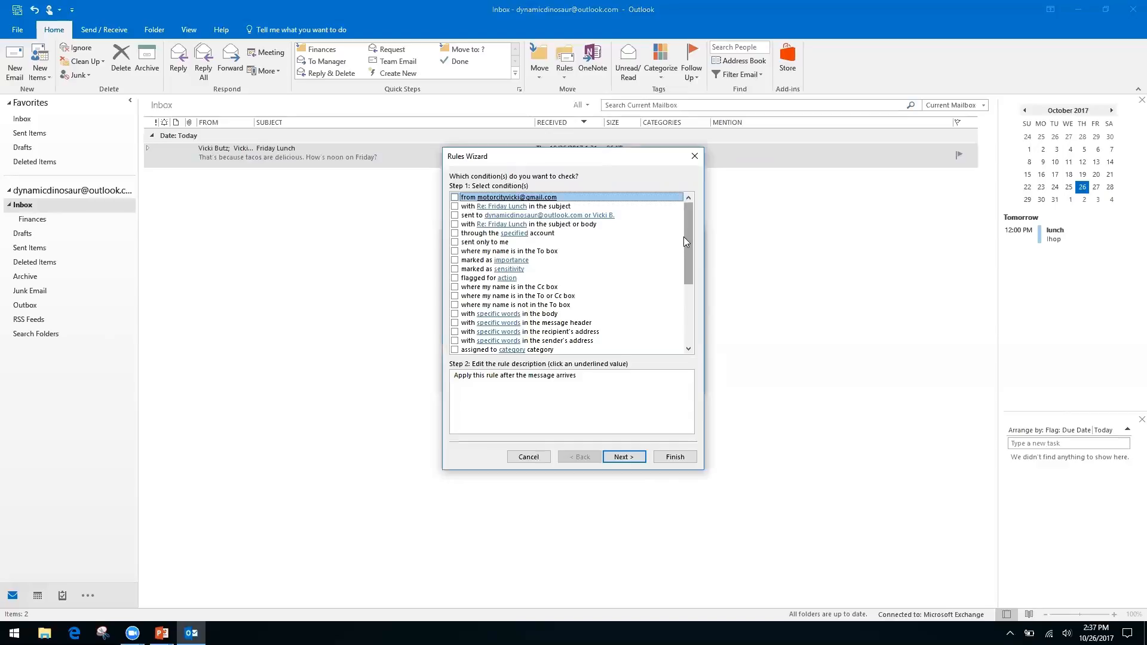
Set the rule condition to 'where my name is not in the To box' instead of the Cc option, and proceed to actions.
{"action": "left_click", "coordinate": [455, 287]}
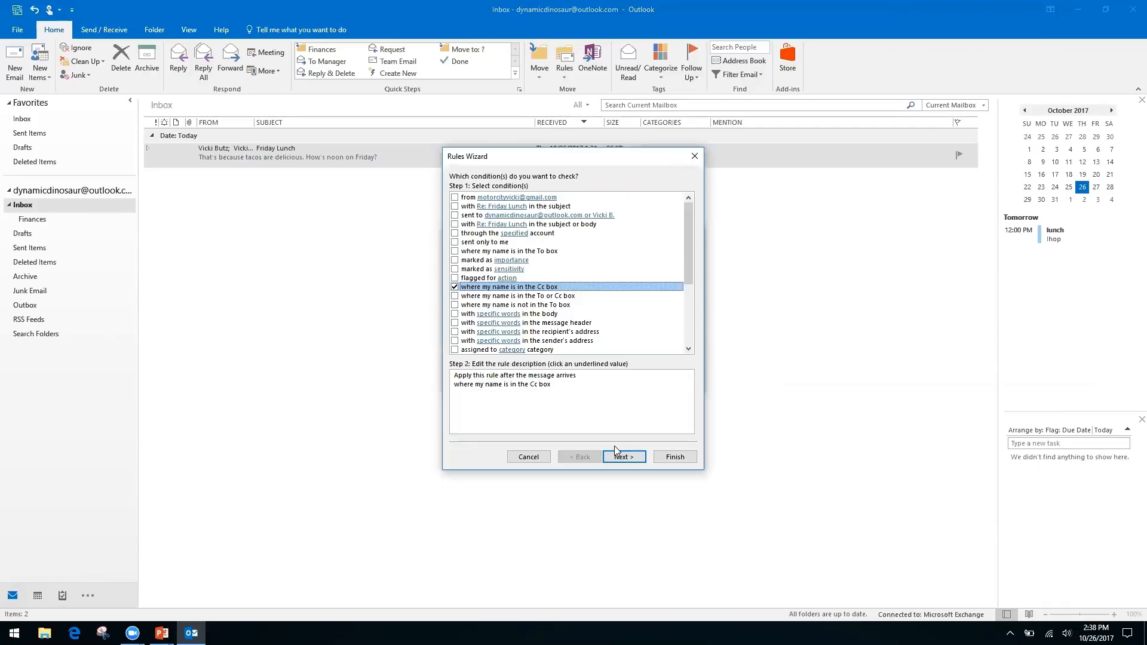
{"action": "left_click", "coordinate": [454, 287]}
{"action": "left_click", "coordinate": [454, 305]}
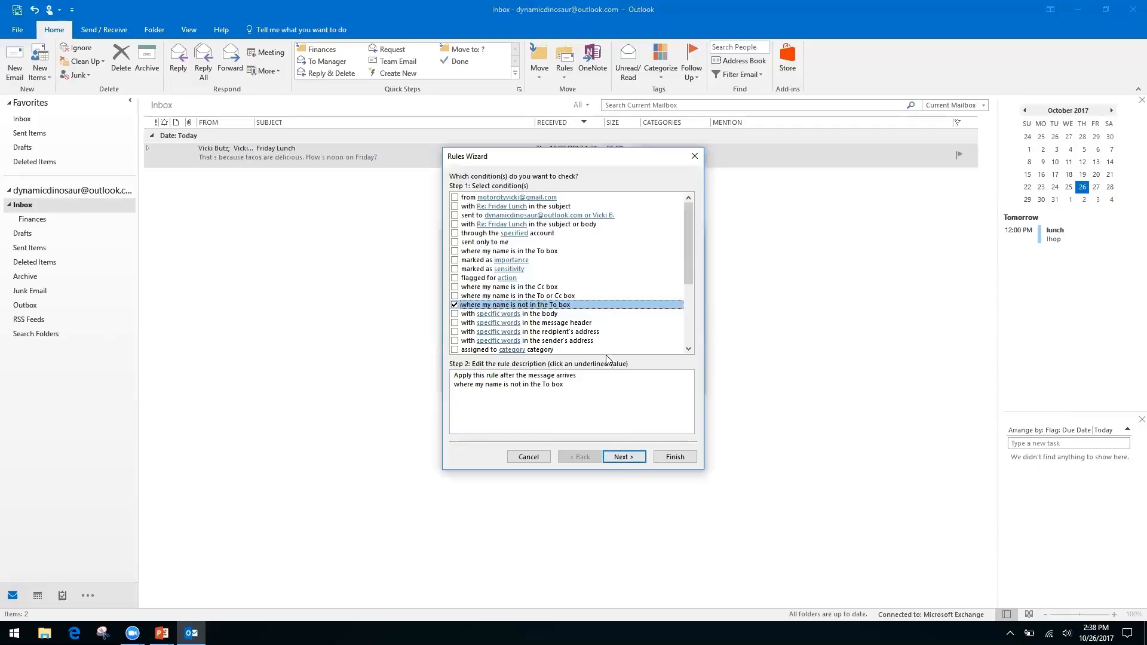
{"action": "left_click", "coordinate": [624, 458]}
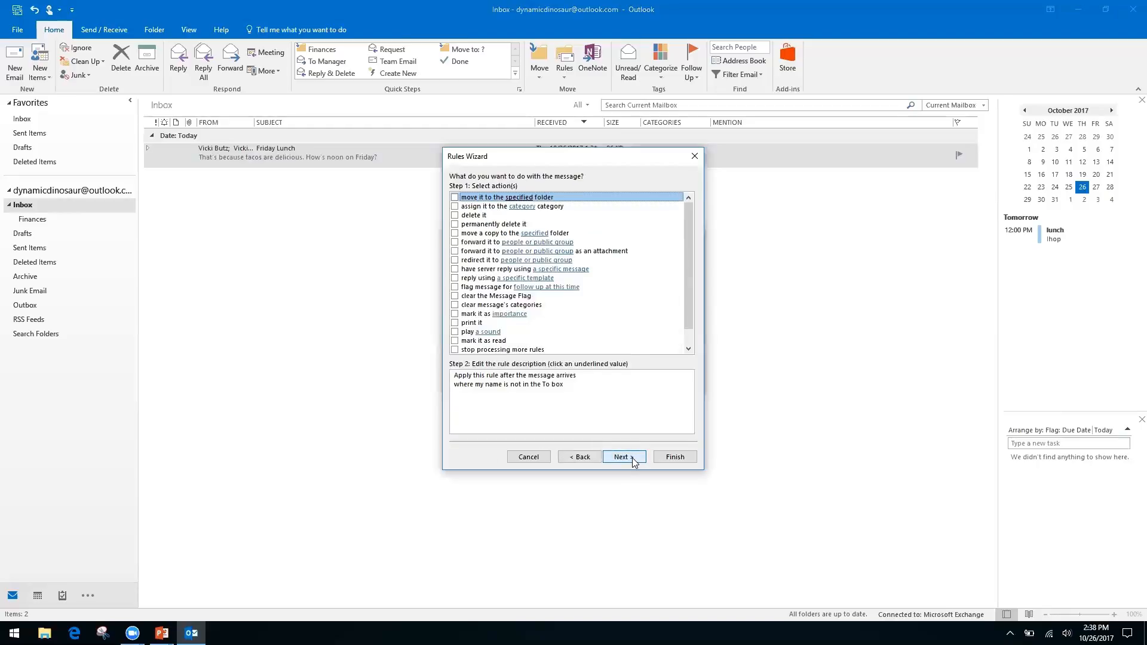
Make the rule move matching messages into a new 'Inbox CC' folder created under Inbox.
{"action": "left_click", "coordinate": [455, 198]}
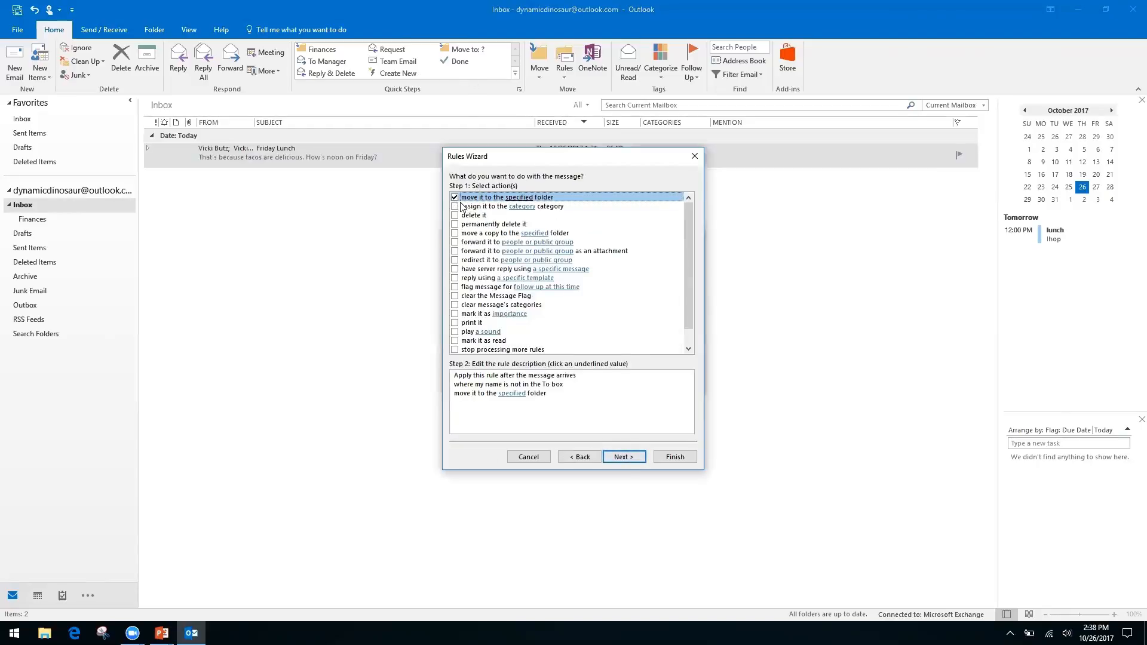
{"action": "left_click", "coordinate": [512, 394]}
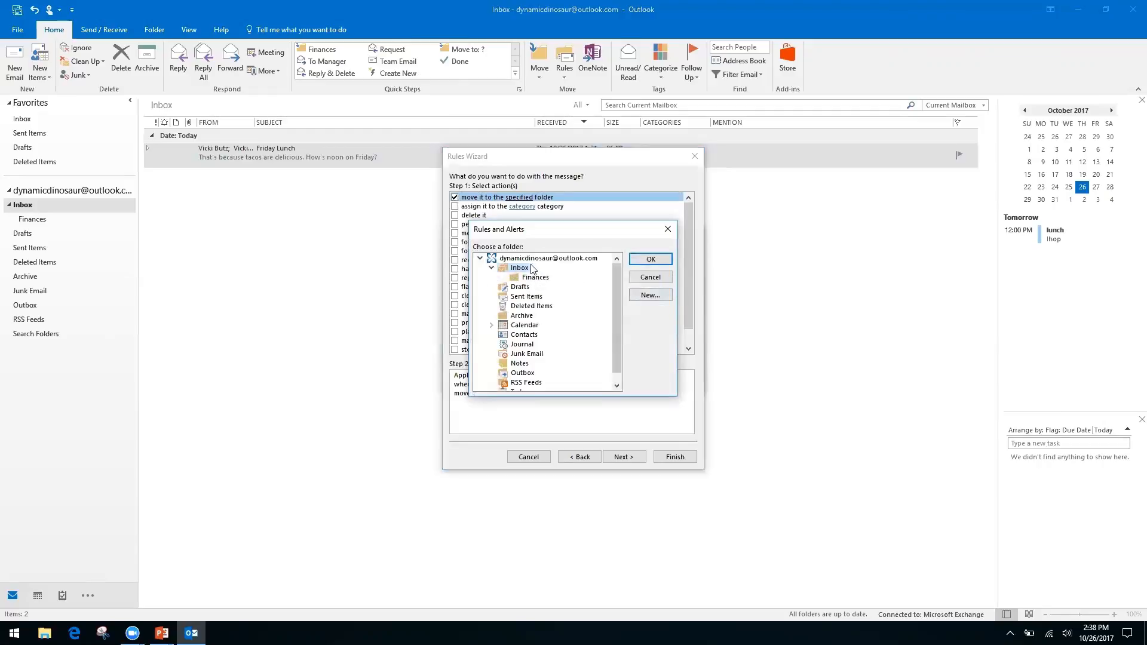
{"action": "left_click", "coordinate": [651, 296]}
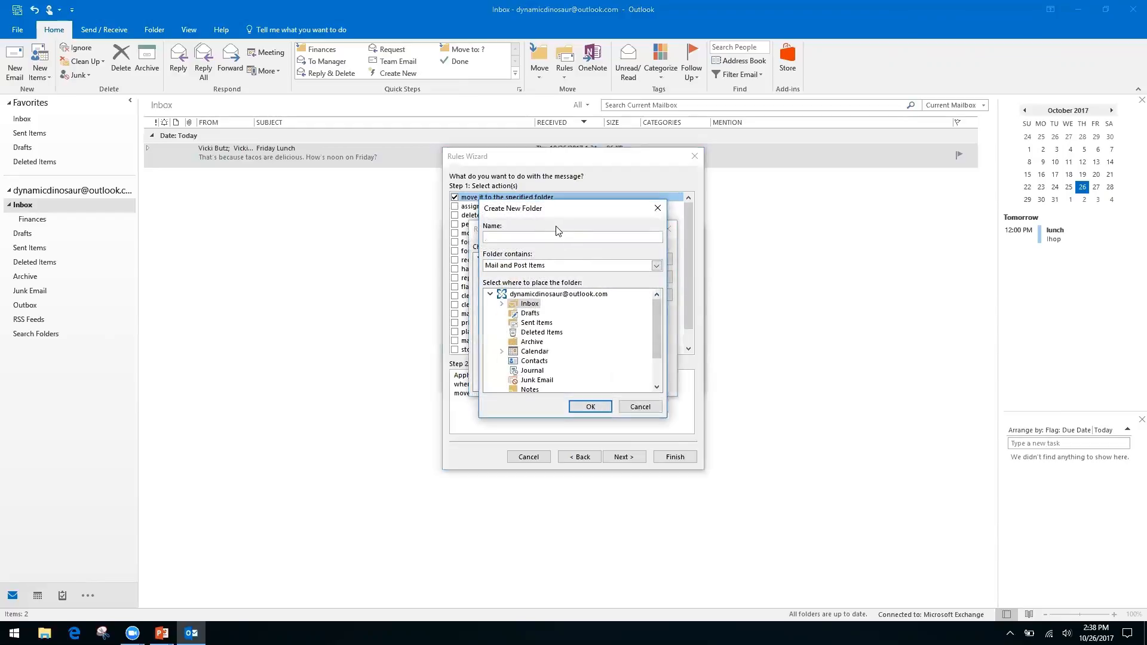
{"action": "left_click", "coordinate": [527, 295]}
{"action": "left_click", "coordinate": [588, 407]}
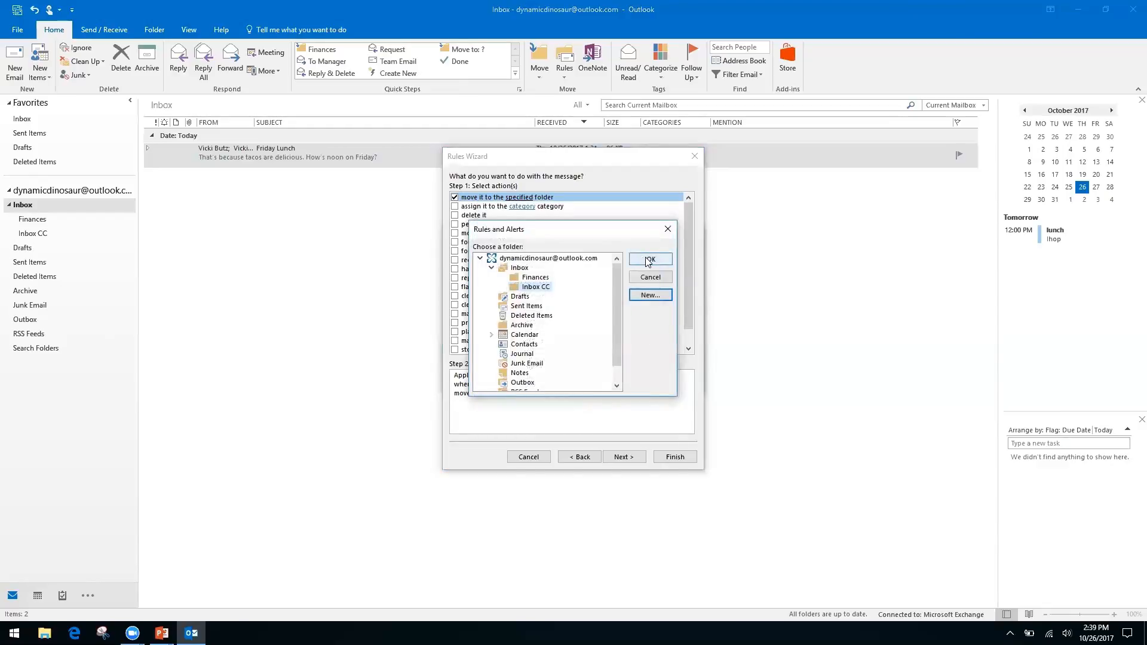
{"action": "left_click", "coordinate": [648, 261]}
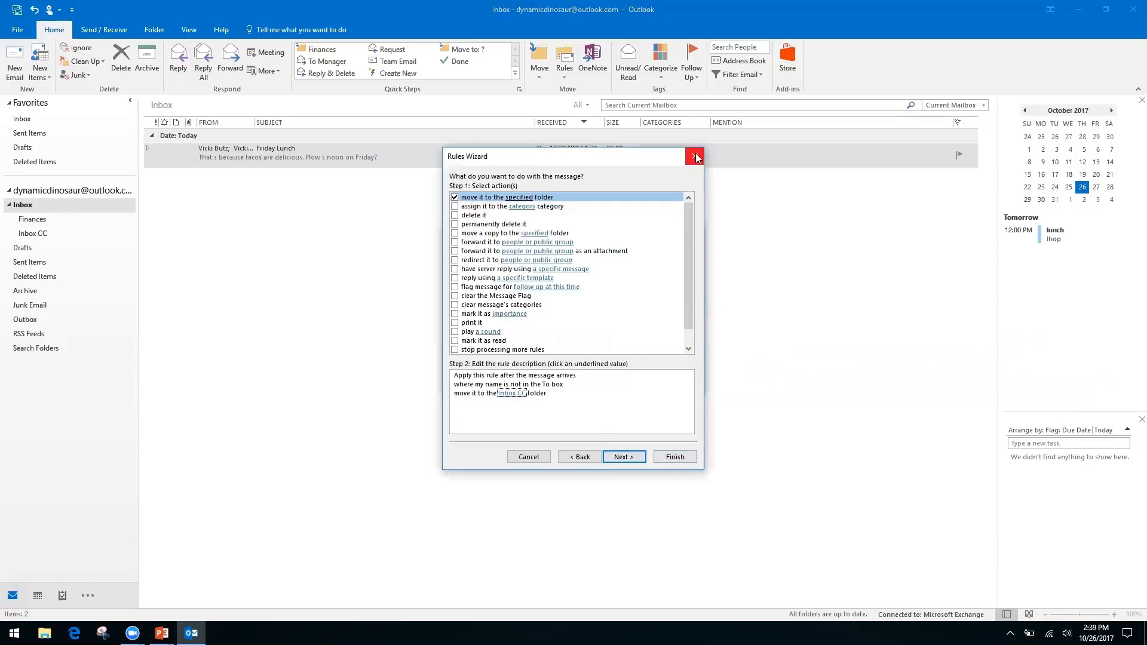
Advance to the exceptions page and leave the rule with no sender exception.
{"action": "left_click", "coordinate": [624, 457]}
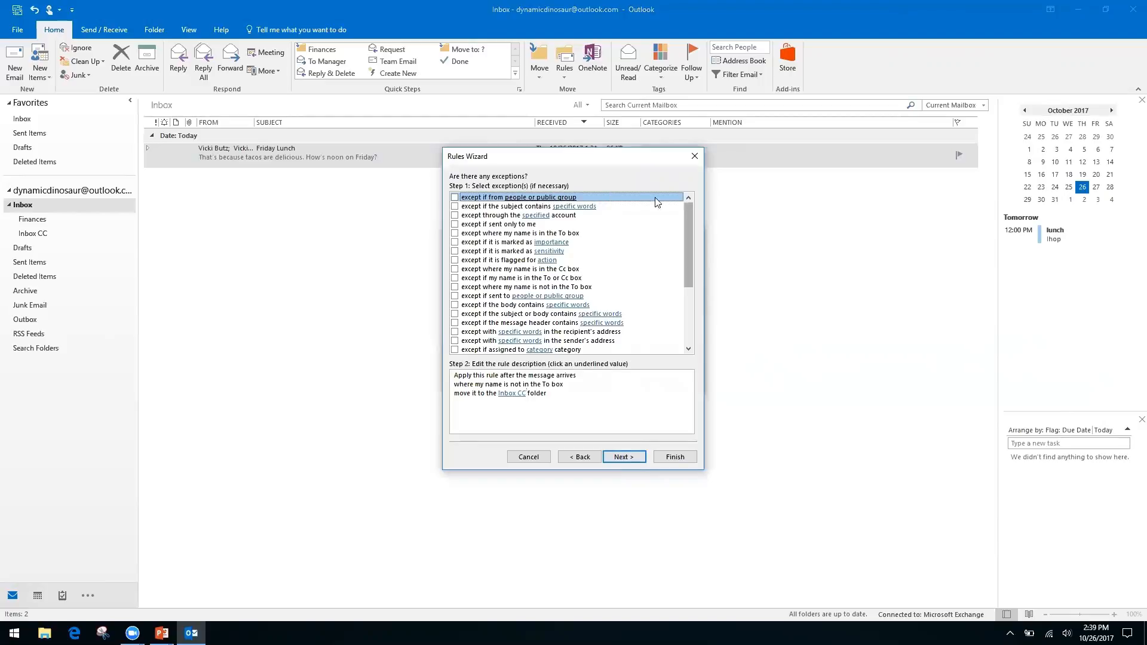
{"action": "left_click", "coordinate": [521, 394]}
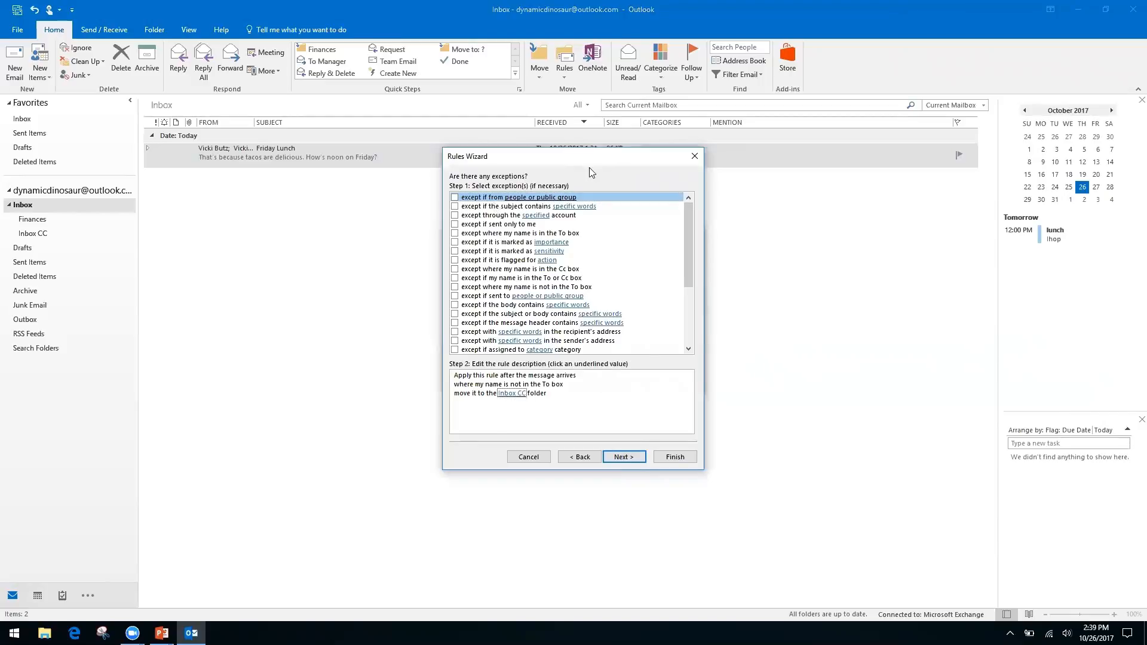
{"action": "left_click", "coordinate": [455, 198]}
{"action": "left_click", "coordinate": [533, 403]}
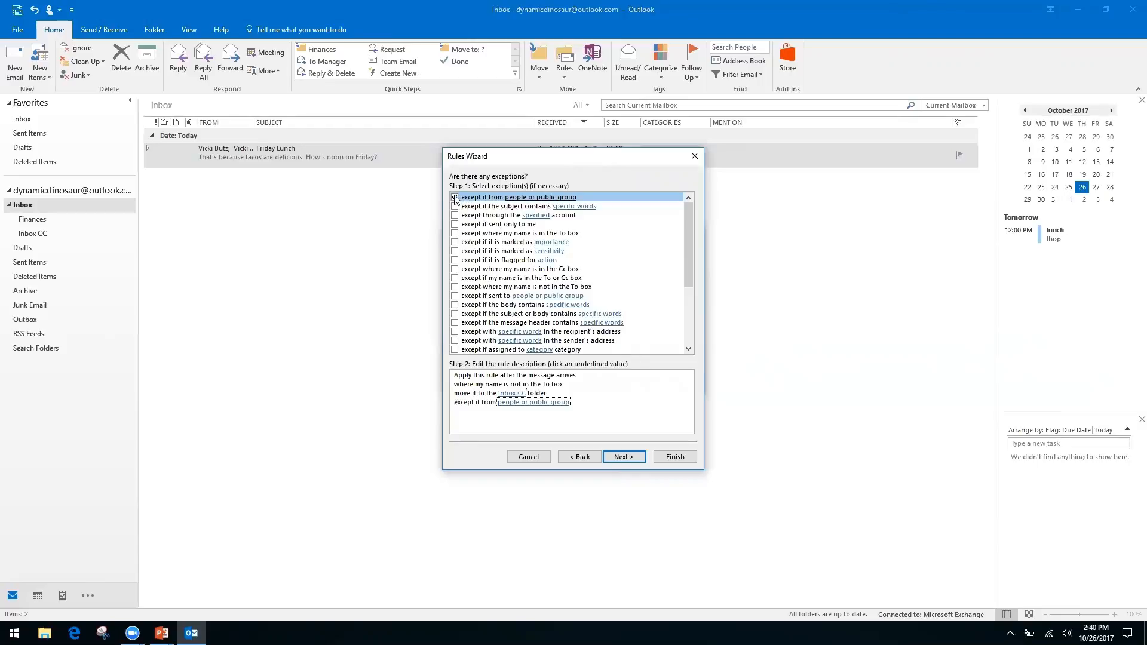
{"action": "left_click", "coordinate": [508, 406]}
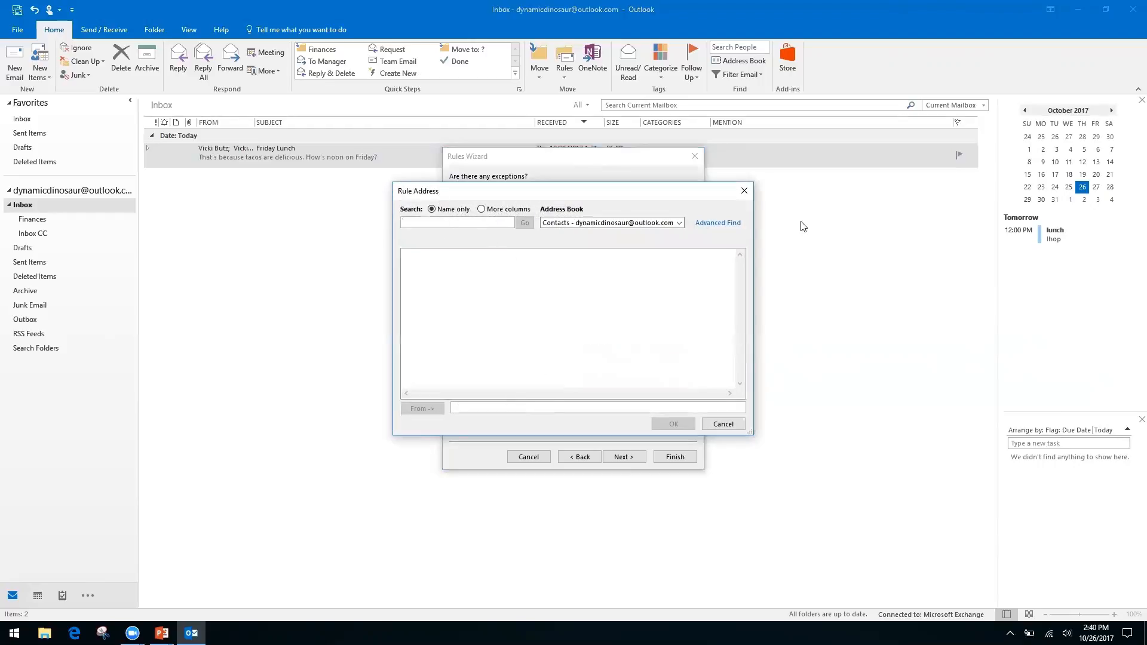
{"action": "left_click", "coordinate": [679, 226]}
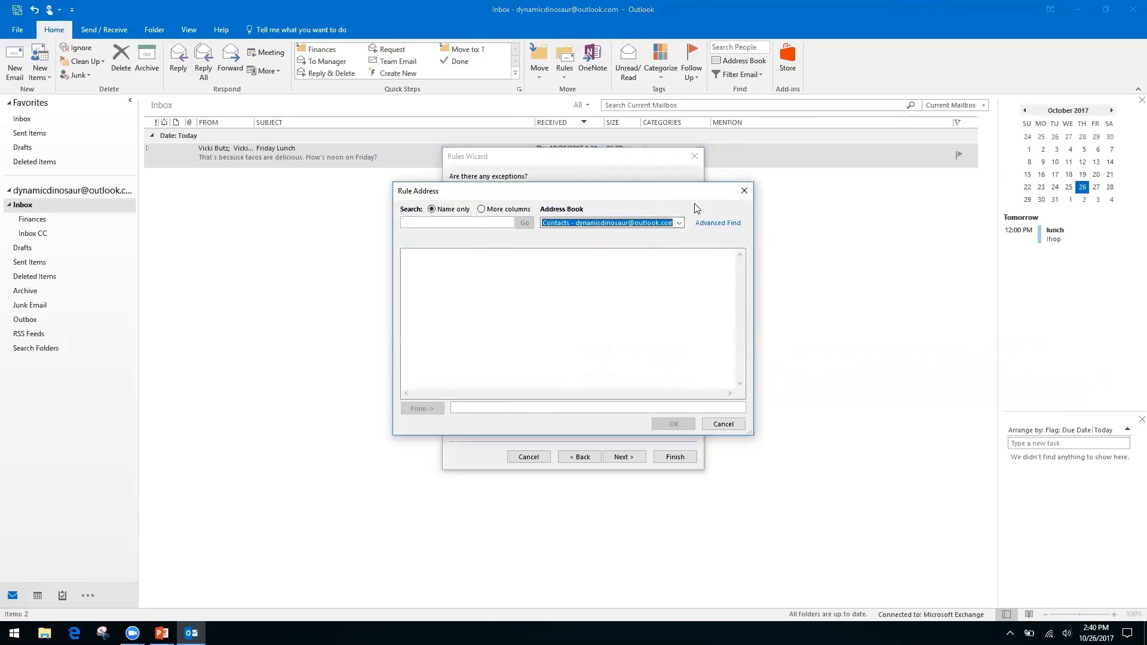
{"action": "left_click", "coordinate": [743, 191]}
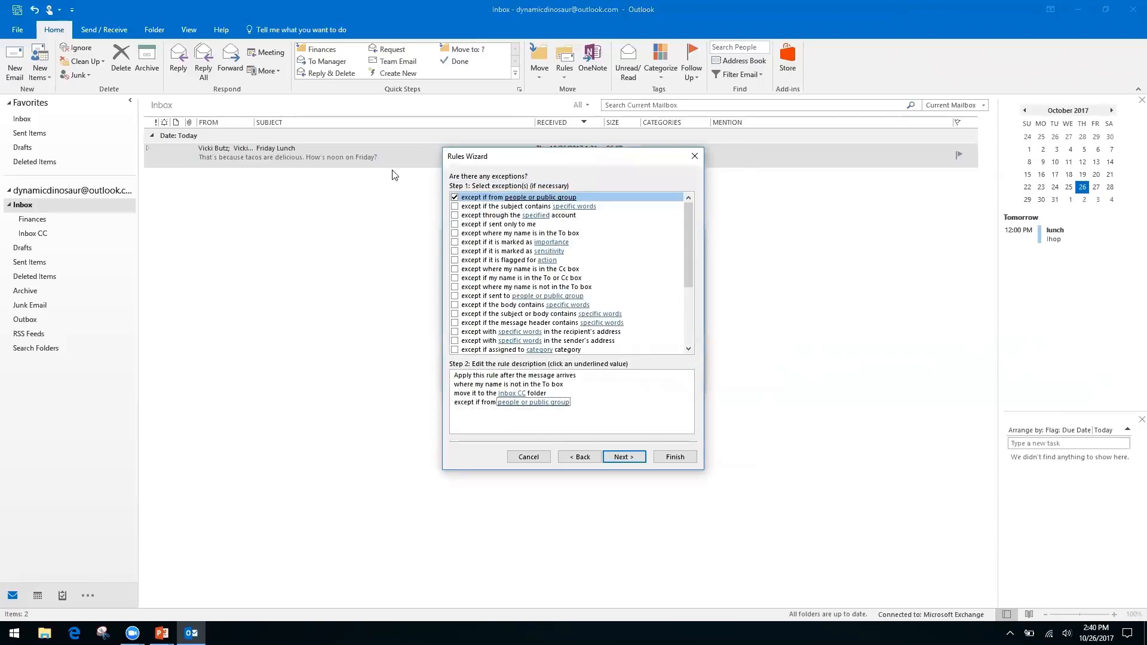
{"action": "left_click", "coordinate": [456, 198]}
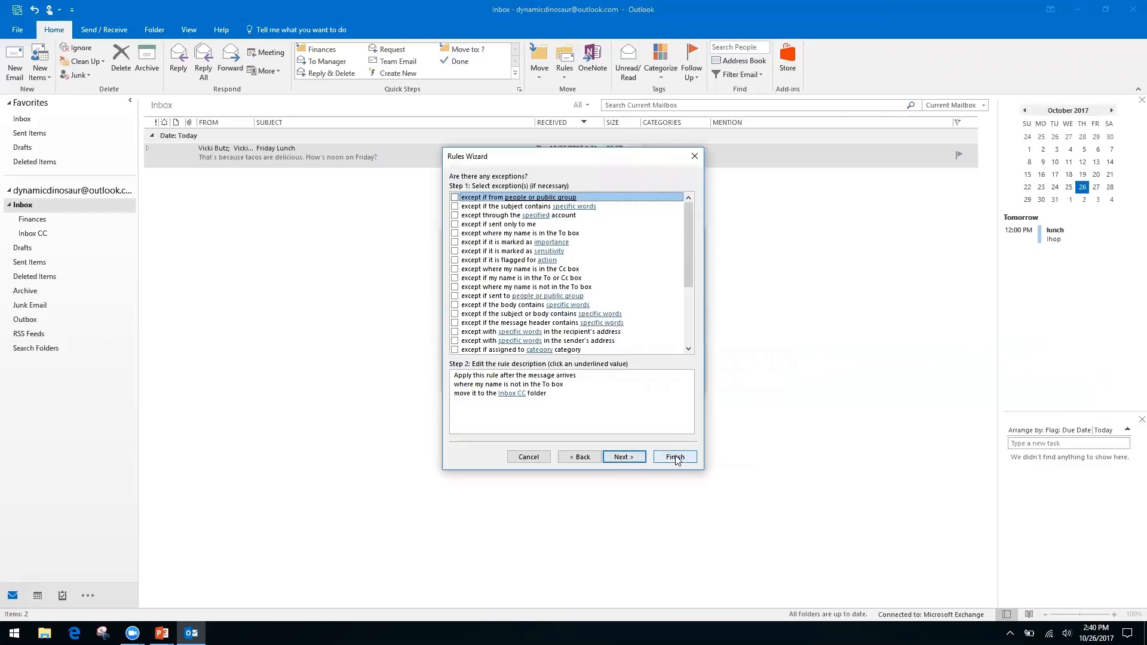
Enable running the rule now on messages already in Inbox, then finish the rule.
{"action": "left_click", "coordinate": [623, 457]}
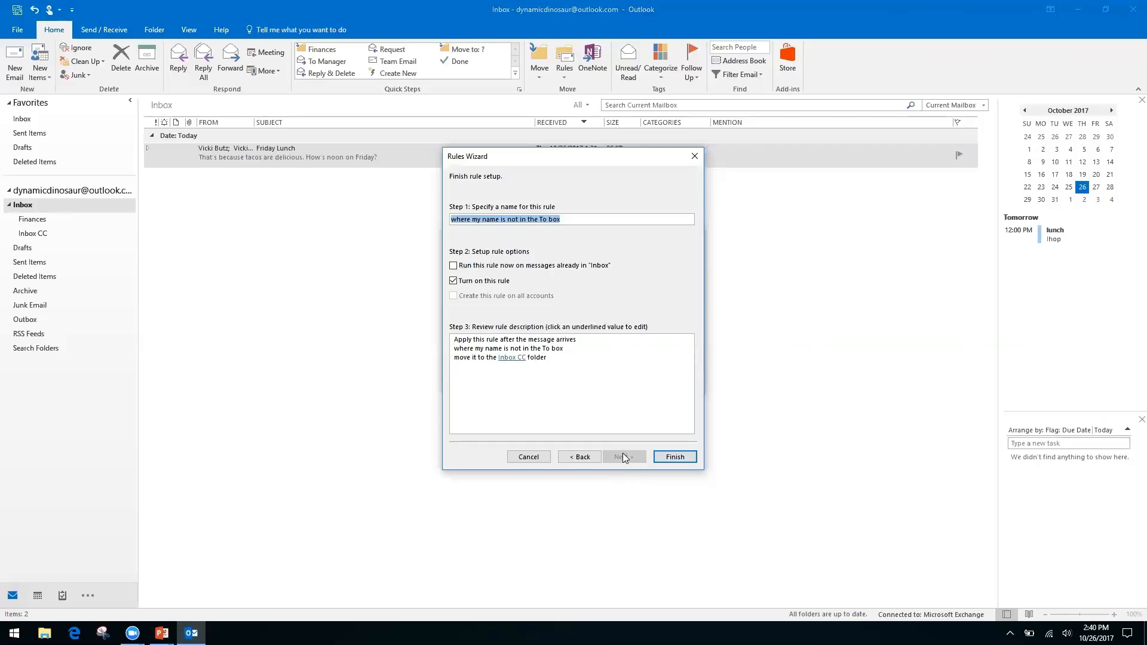
{"action": "left_click", "coordinate": [453, 266]}
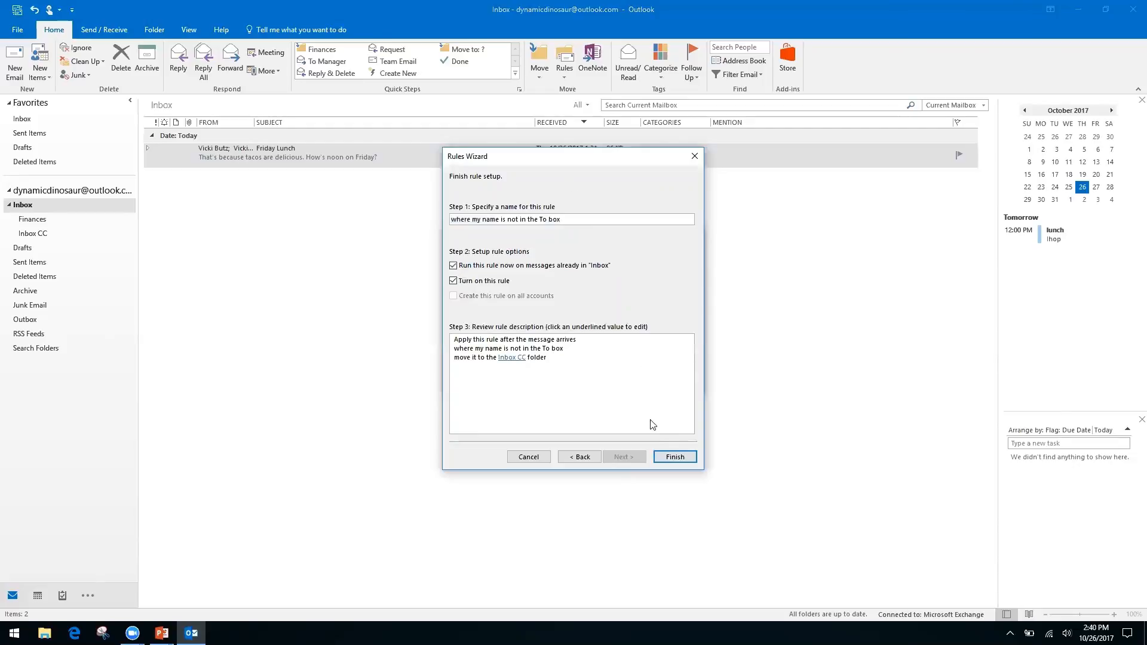
{"action": "left_click", "coordinate": [675, 457]}
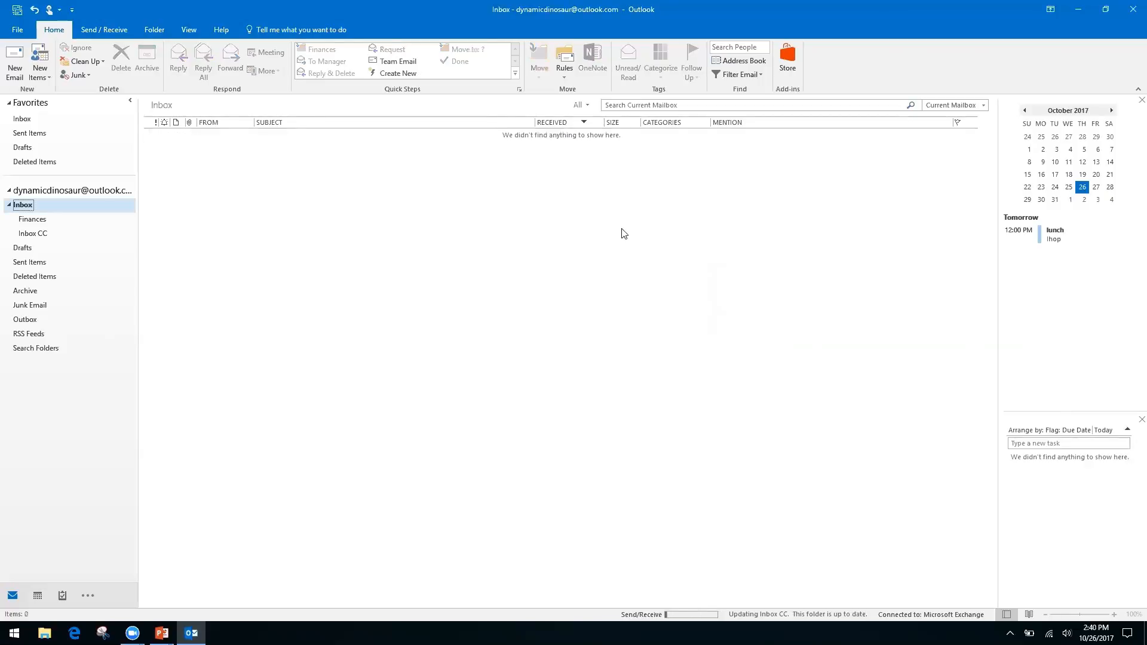
{"action": "left_click", "coordinate": [564, 77]}
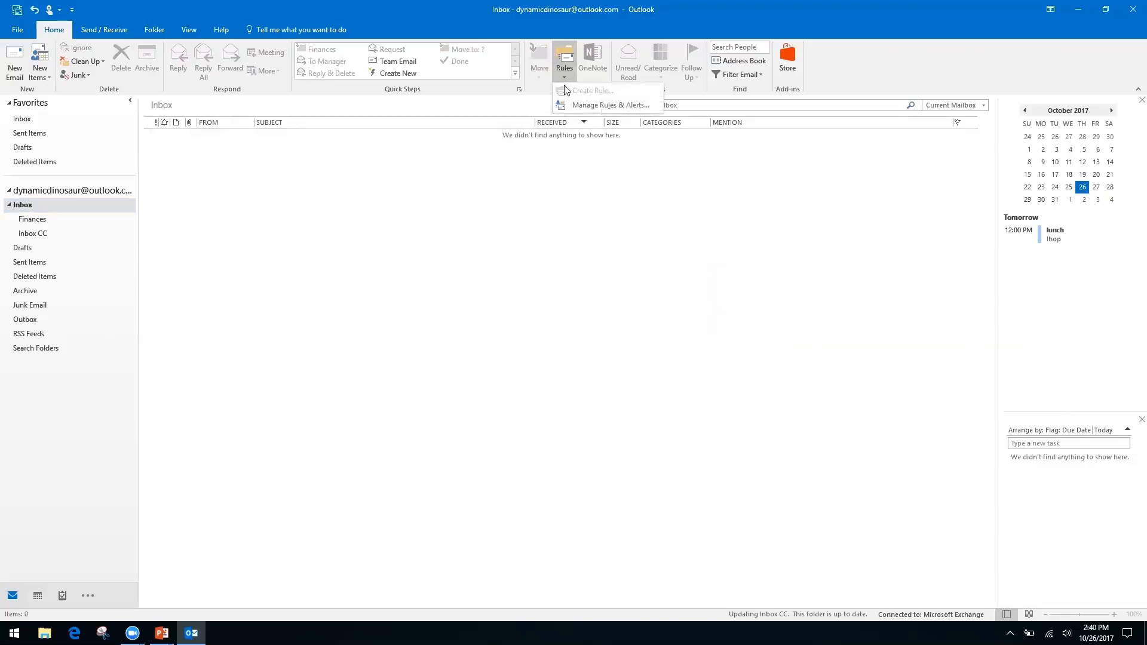
{"action": "left_click", "coordinate": [594, 106]}
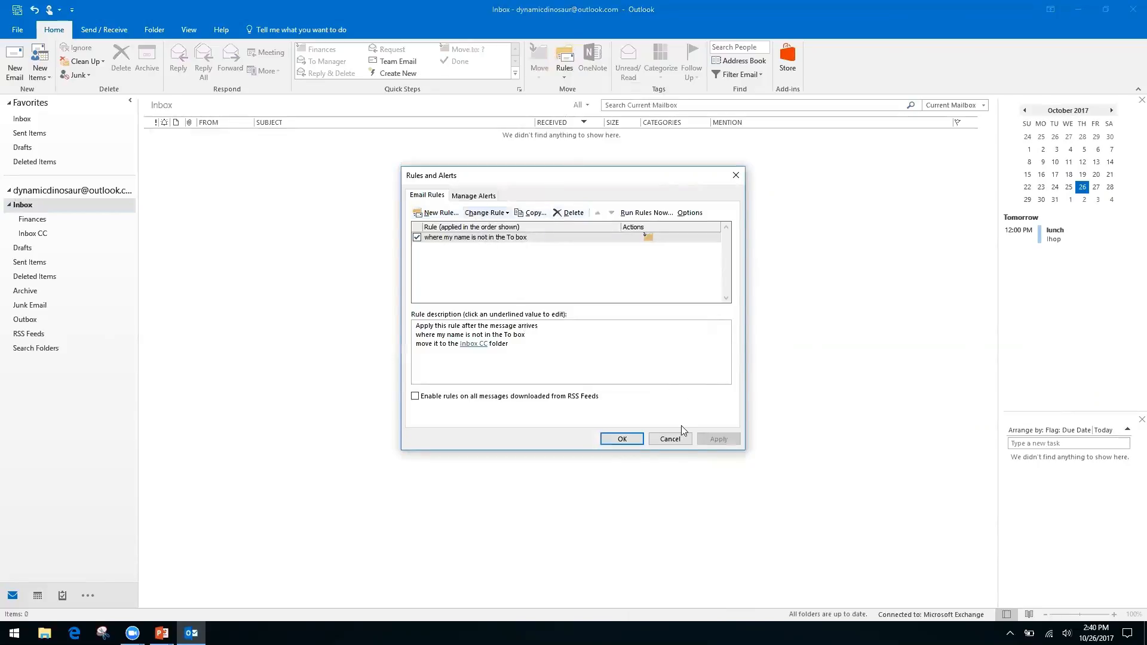
{"action": "left_click", "coordinate": [671, 440]}
{"action": "left_click", "coordinate": [565, 75]}
{"action": "left_click", "coordinate": [499, 187]}
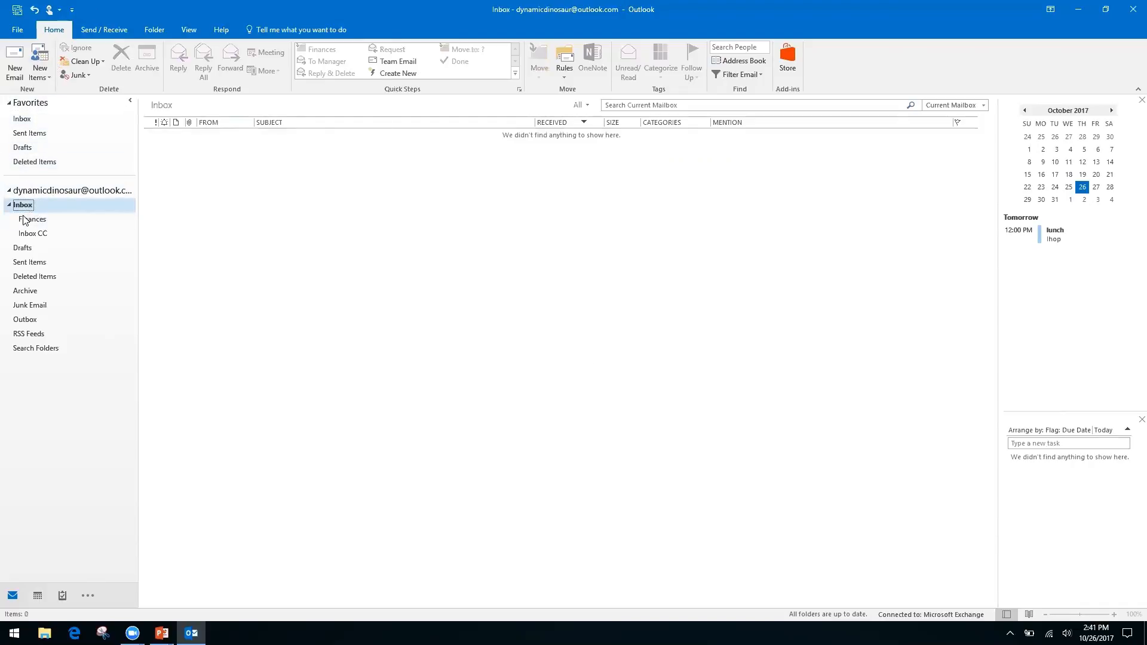
Go from the account's Inbox to its Inbox CC subfolder holding the Friday Lunch conversation.
{"action": "left_click", "coordinate": [64, 190]}
{"action": "left_click", "coordinate": [21, 120]}
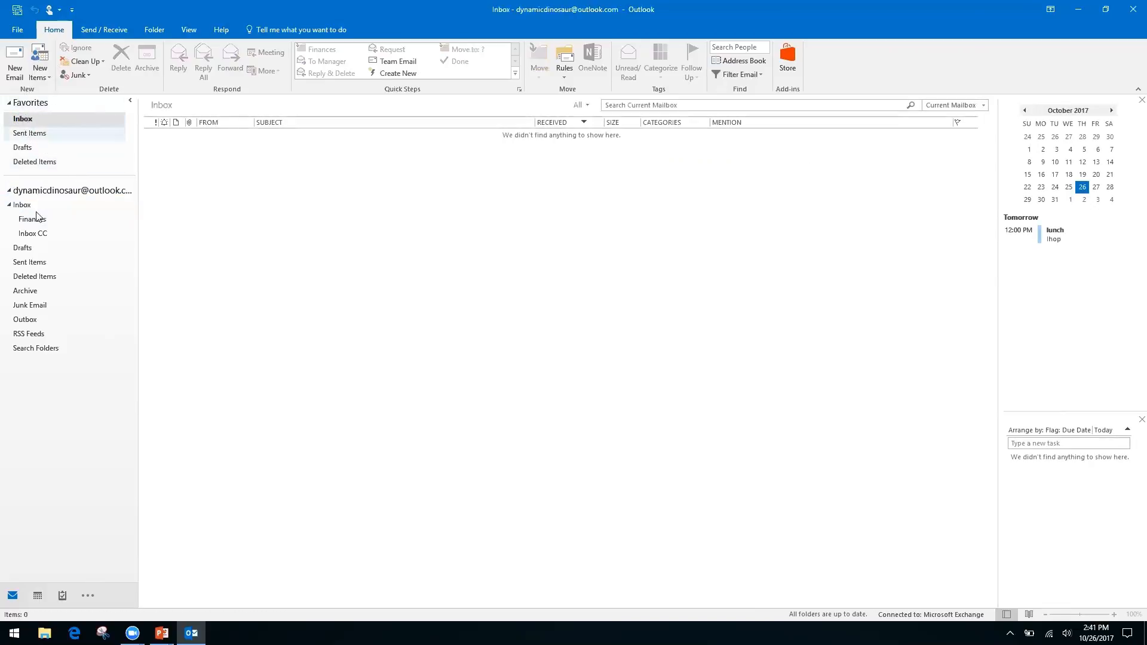
{"action": "left_click", "coordinate": [16, 206]}
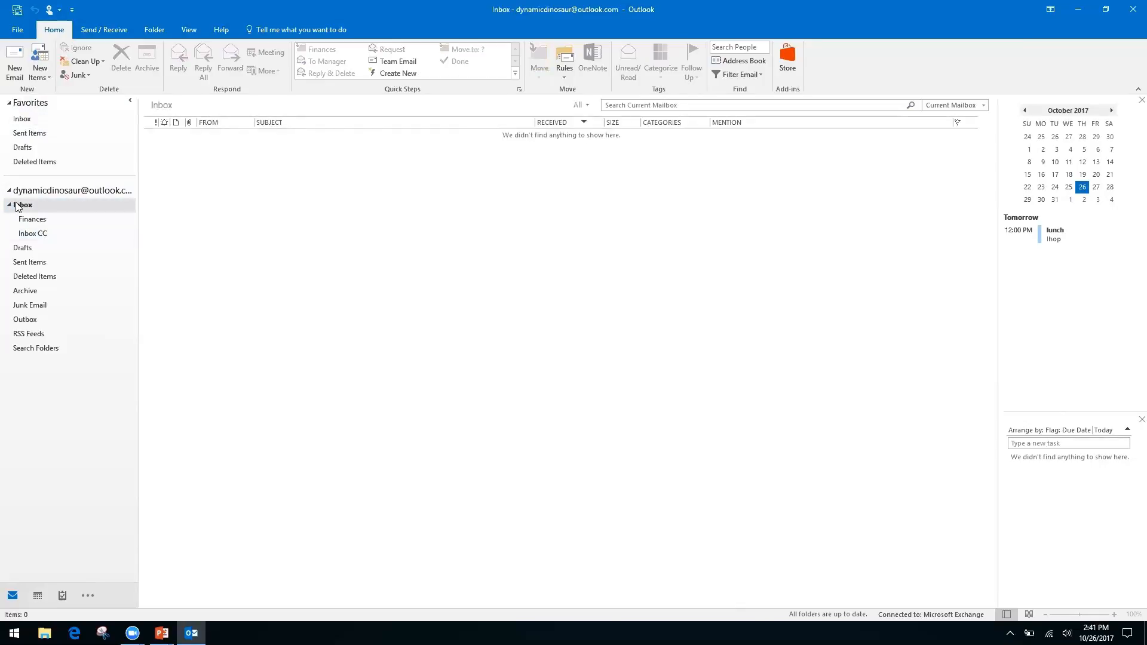
{"action": "left_click", "coordinate": [31, 236]}
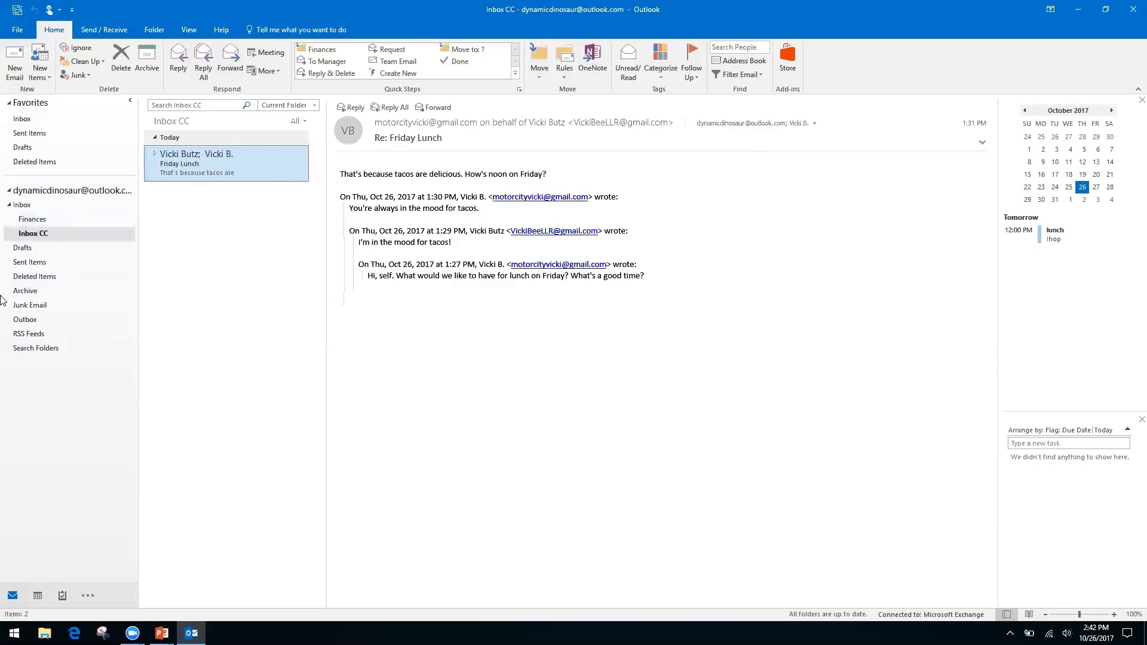
Open the New Search Folder dialog from the Search Folders context menu.
{"action": "right_click", "coordinate": [36, 347]}
{"action": "left_click", "coordinate": [56, 422]}
{"action": "right_click", "coordinate": [36, 348]}
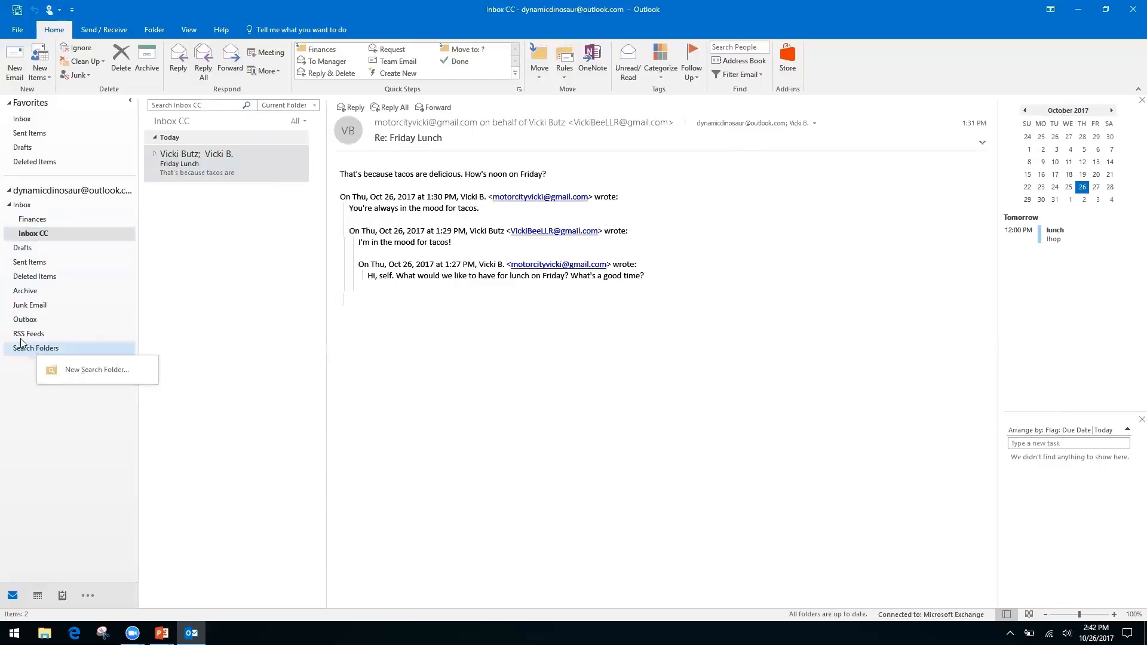
{"action": "left_click", "coordinate": [15, 378]}
{"action": "right_click", "coordinate": [80, 356]}
{"action": "left_click", "coordinate": [81, 359]}
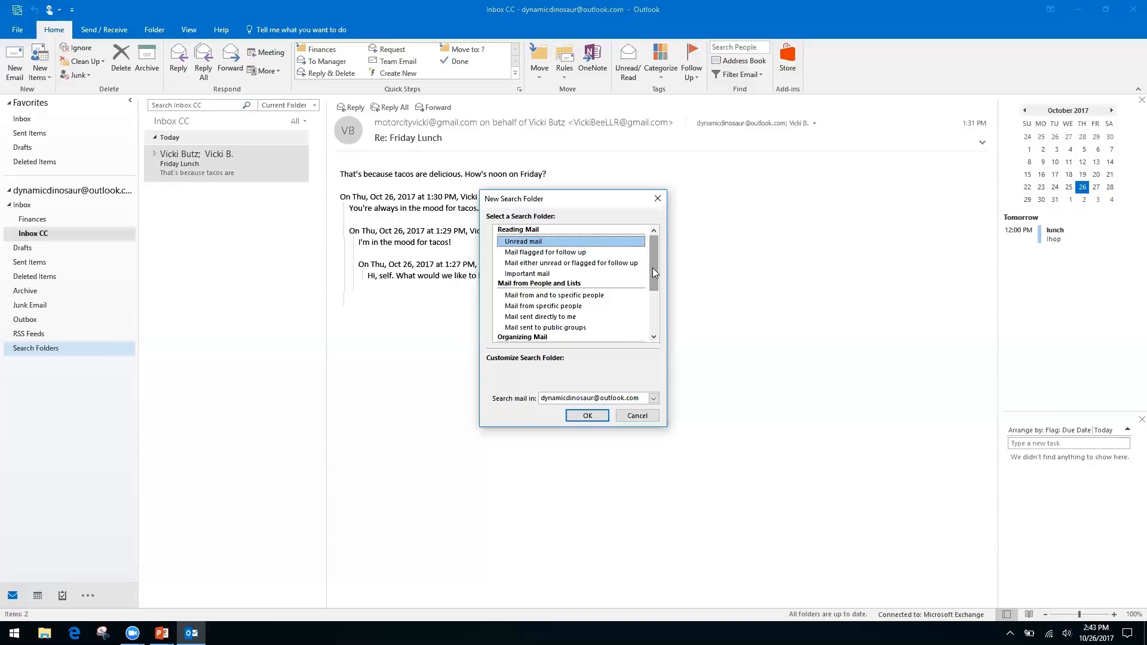
Browse the search folder types, such as mail from specific people and mail sent directly to me.
{"action": "left_click", "coordinate": [533, 307]}
{"action": "left_click", "coordinate": [532, 317]}
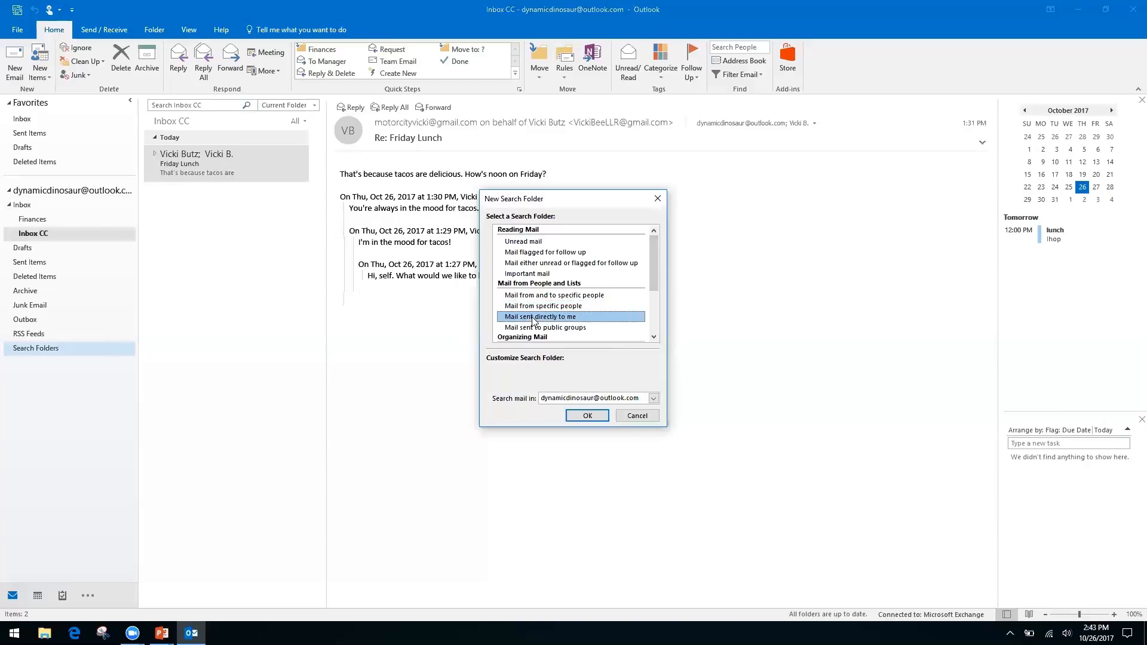
{"action": "left_click_drag", "start_coordinate": [654, 270], "coordinate": [650, 324]}
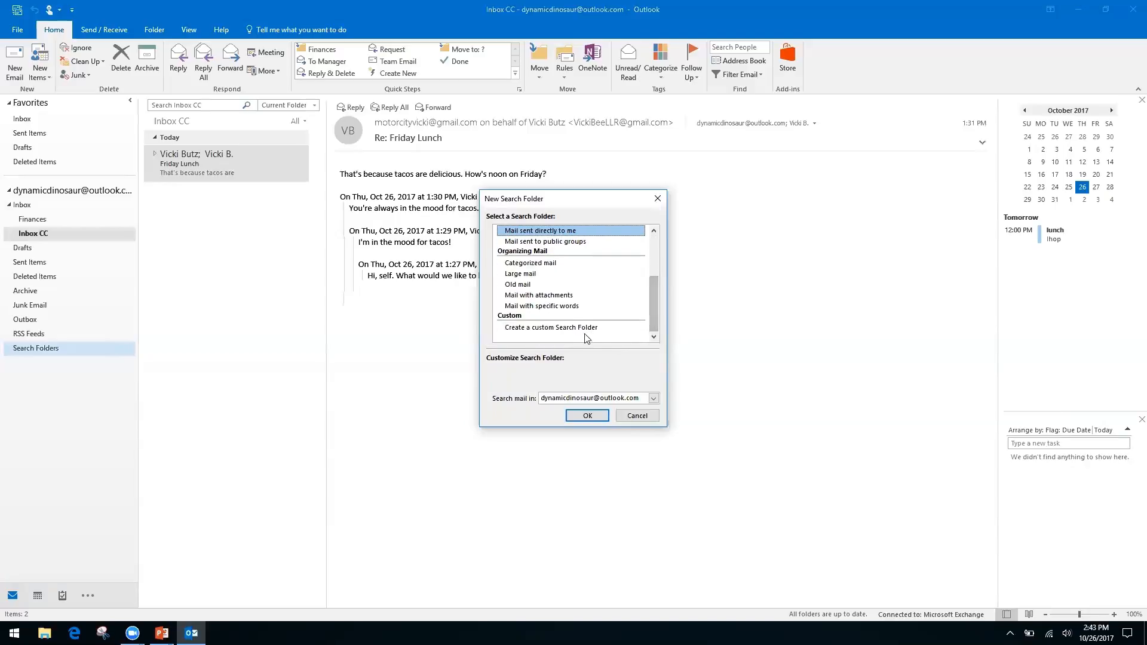
Set up a custom search folder named 'Invoices from Client A' and accept having no criteria.
{"action": "left_click", "coordinate": [567, 328]}
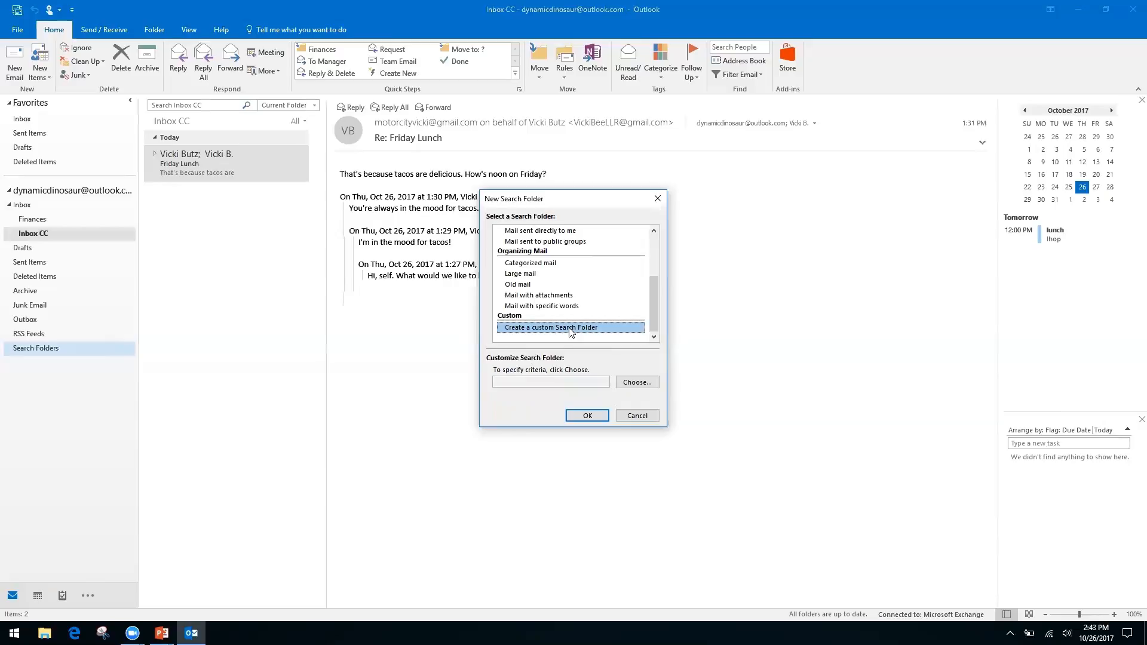
{"action": "left_click", "coordinate": [635, 383]}
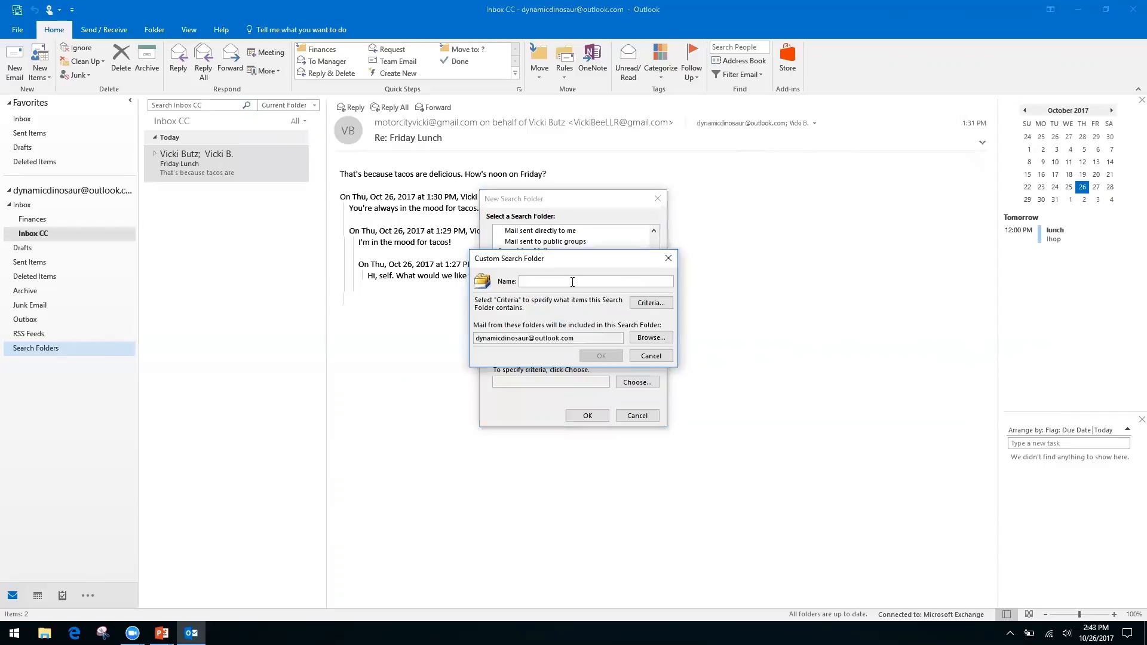
{"action": "type", "text": "Invoices from Client A"}
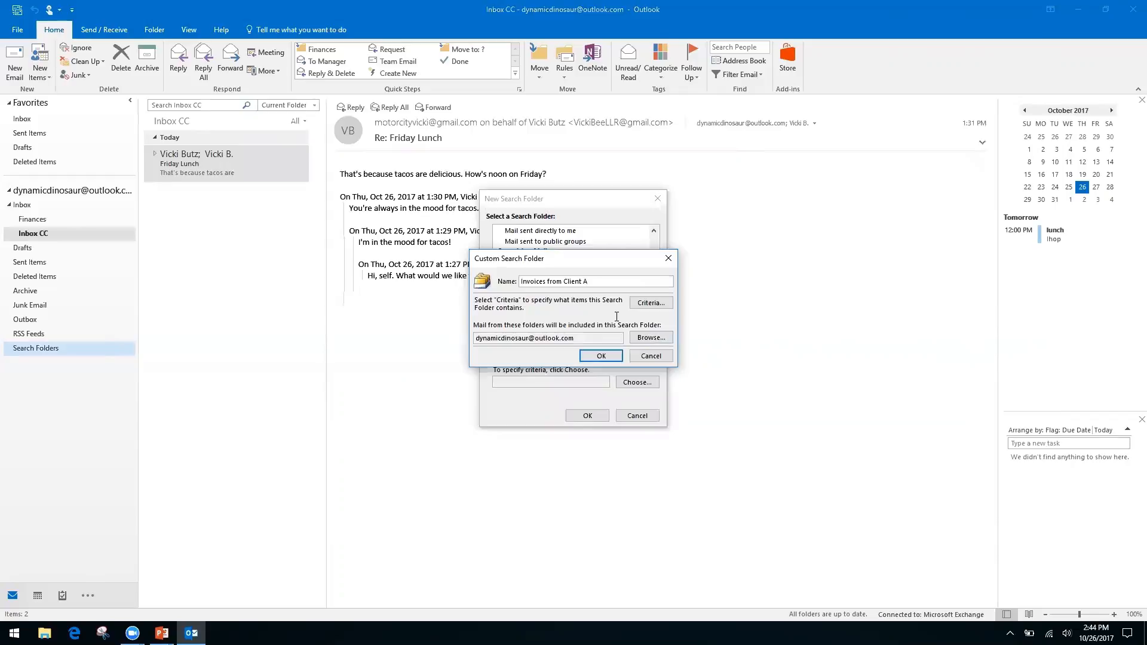
{"action": "left_click", "coordinate": [602, 356]}
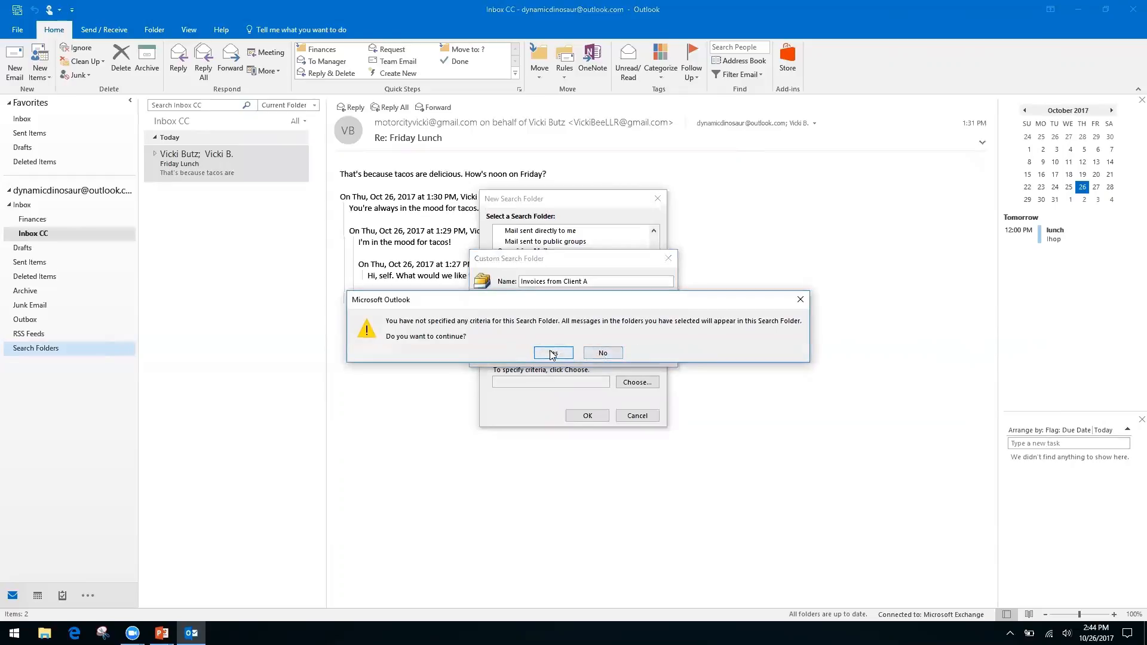
{"action": "left_click", "coordinate": [569, 352]}
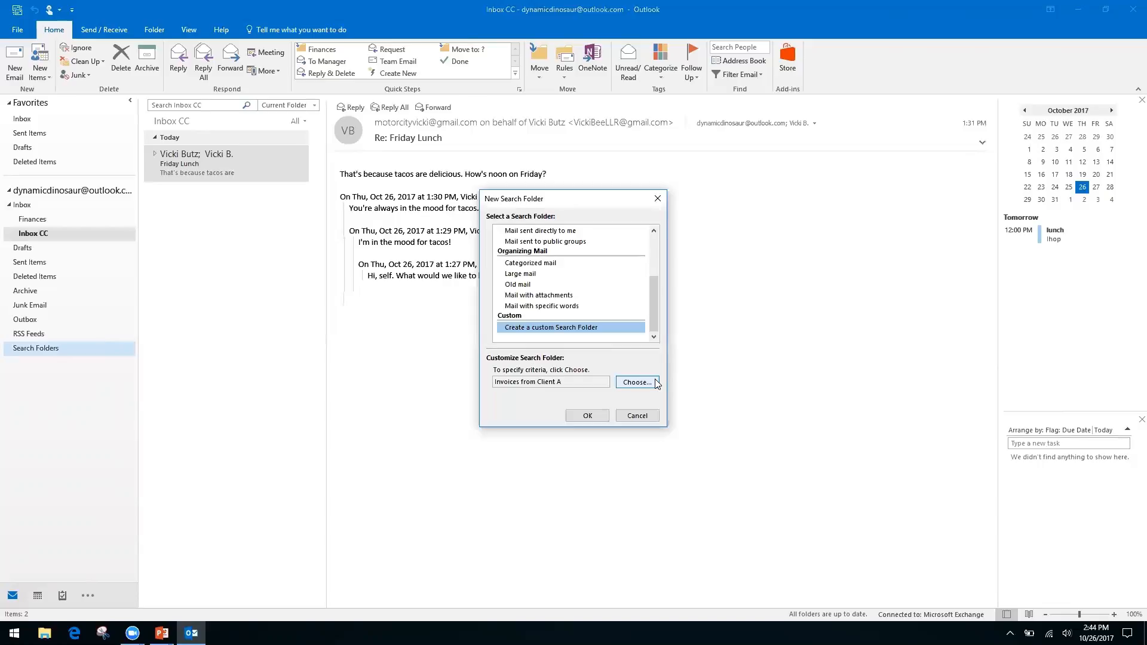
Confirm the search folder and open 'Invoices from Client A' to see its seven messages.
{"action": "left_click", "coordinate": [588, 415]}
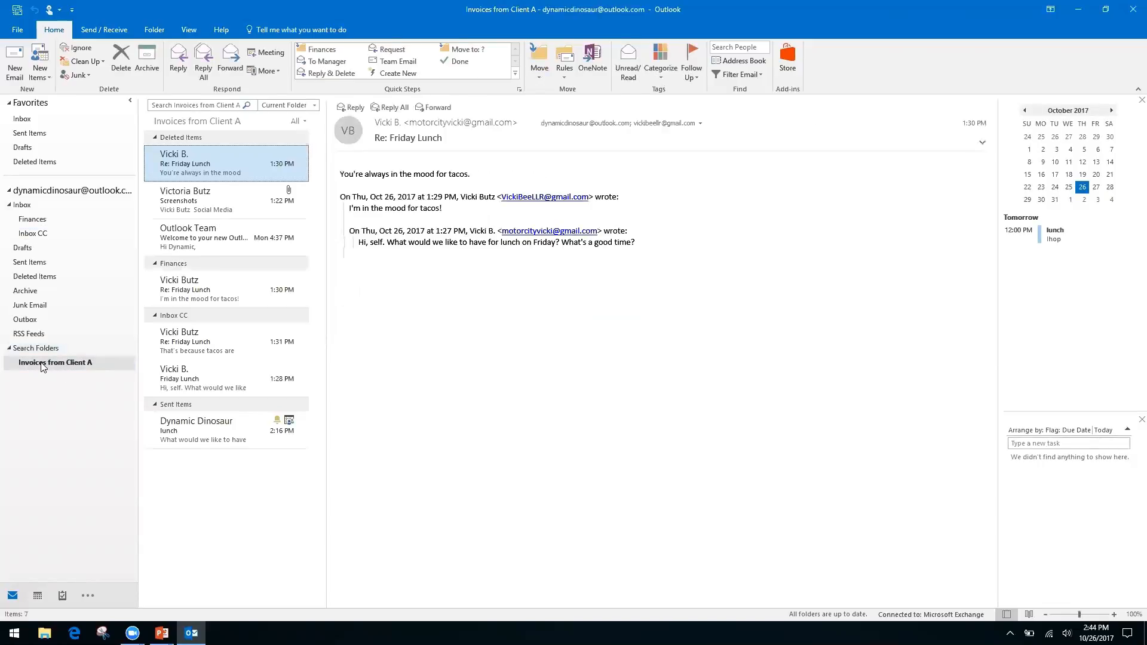
{"action": "left_click", "coordinate": [59, 367]}
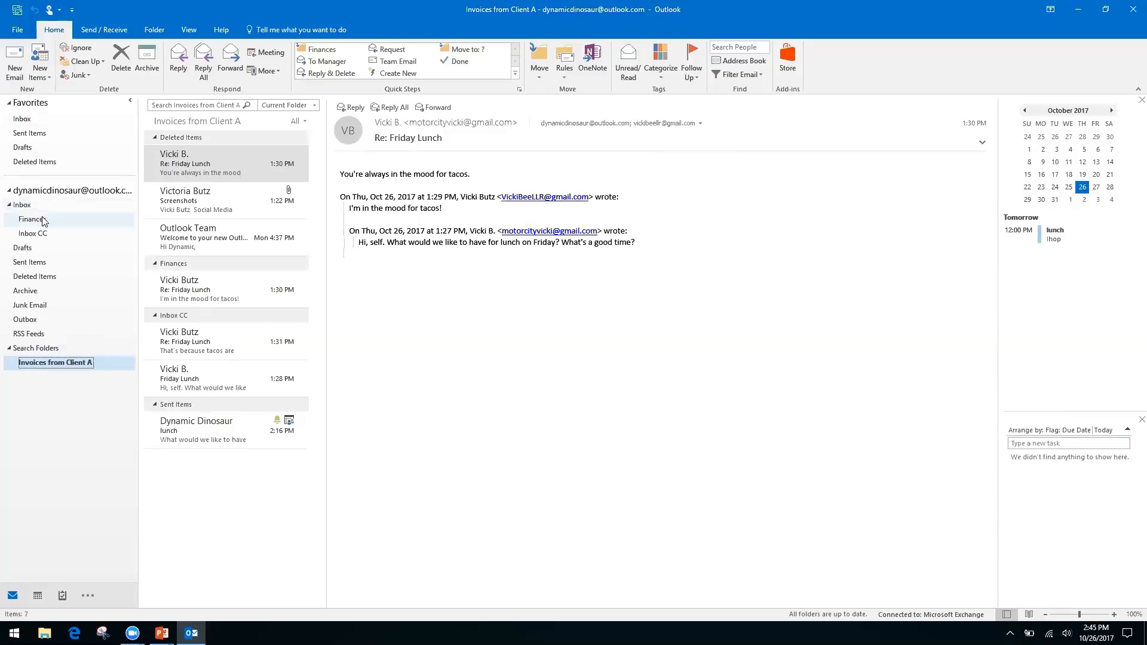
Return to the Inbox CC folder after briefly checking the empty main Inbox.
{"action": "left_click", "coordinate": [39, 237]}
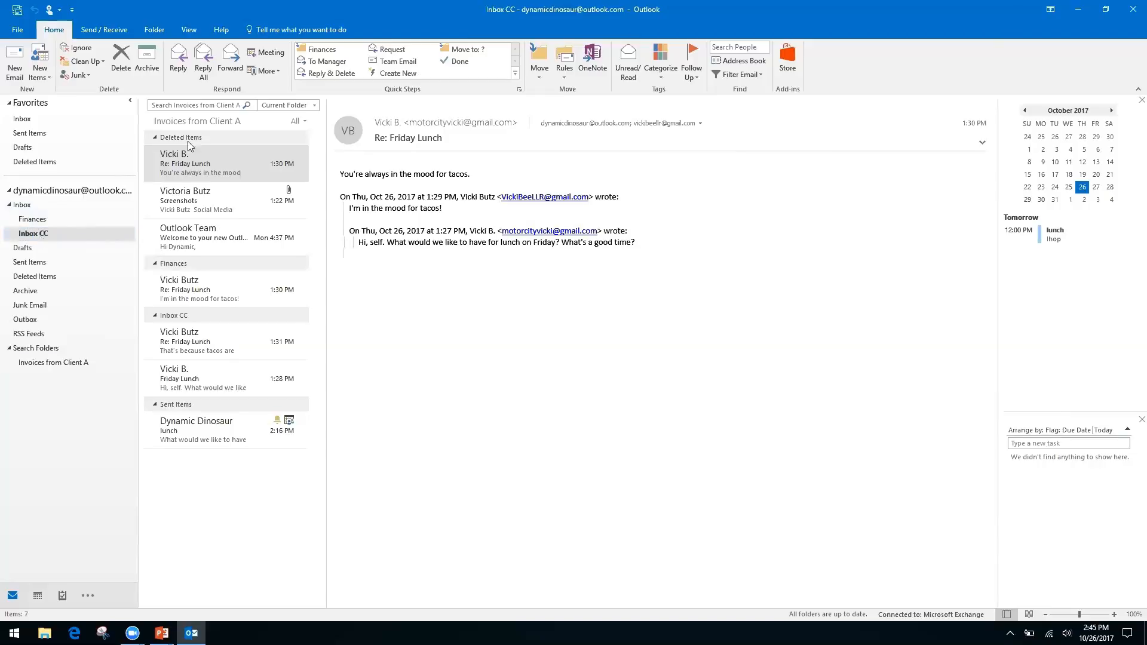
{"action": "left_click", "coordinate": [192, 103]}
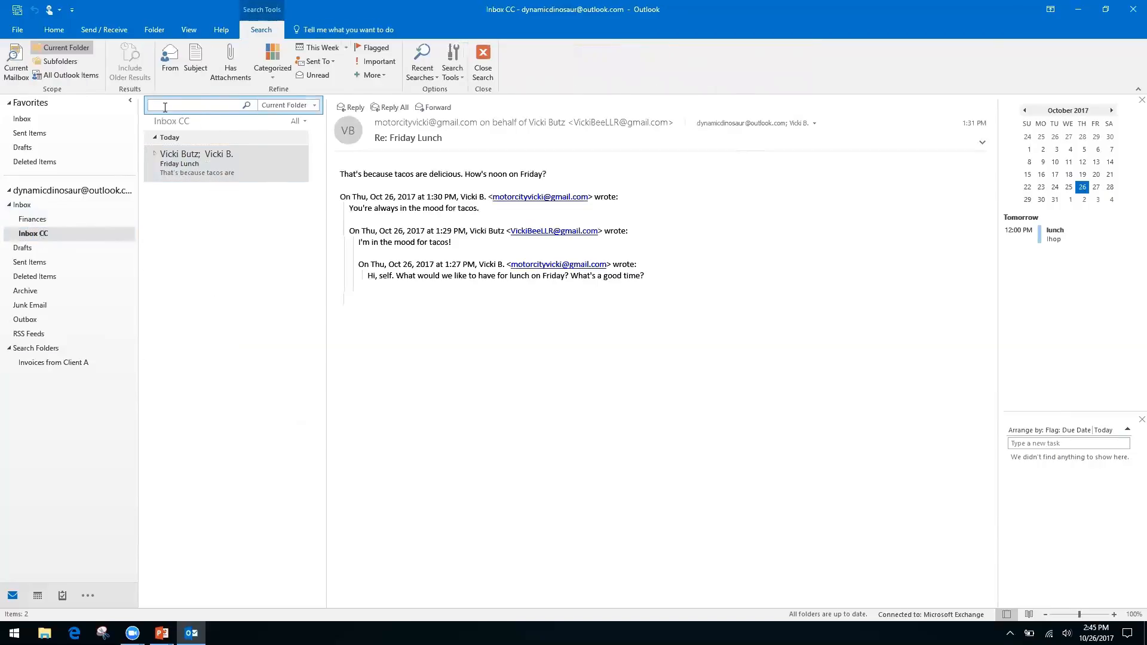
{"action": "left_click", "coordinate": [22, 205]}
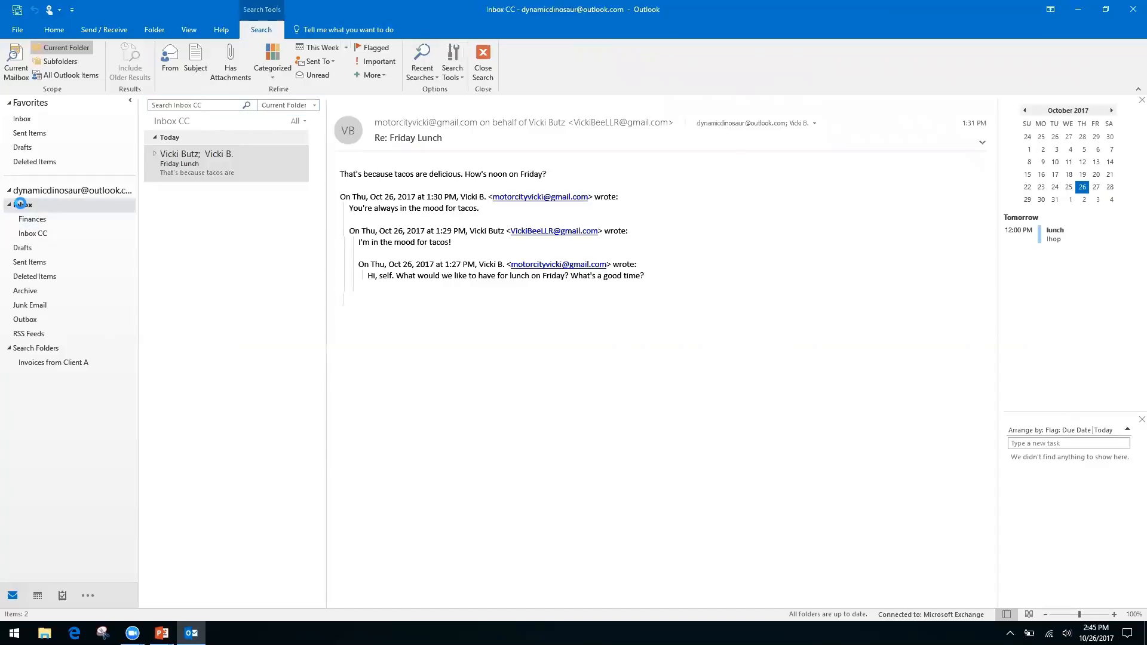
{"action": "left_click", "coordinate": [41, 234]}
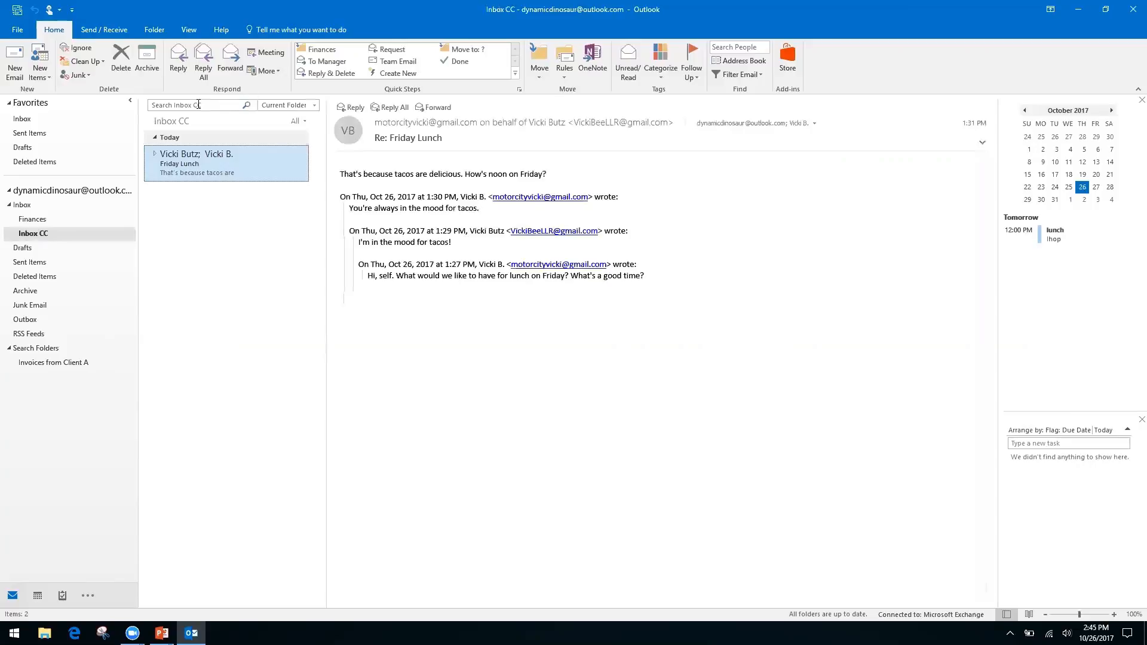
Dismiss the search box's edit menu and switch to the PowerPoint slide show.
{"action": "right_click", "coordinate": [205, 107]}
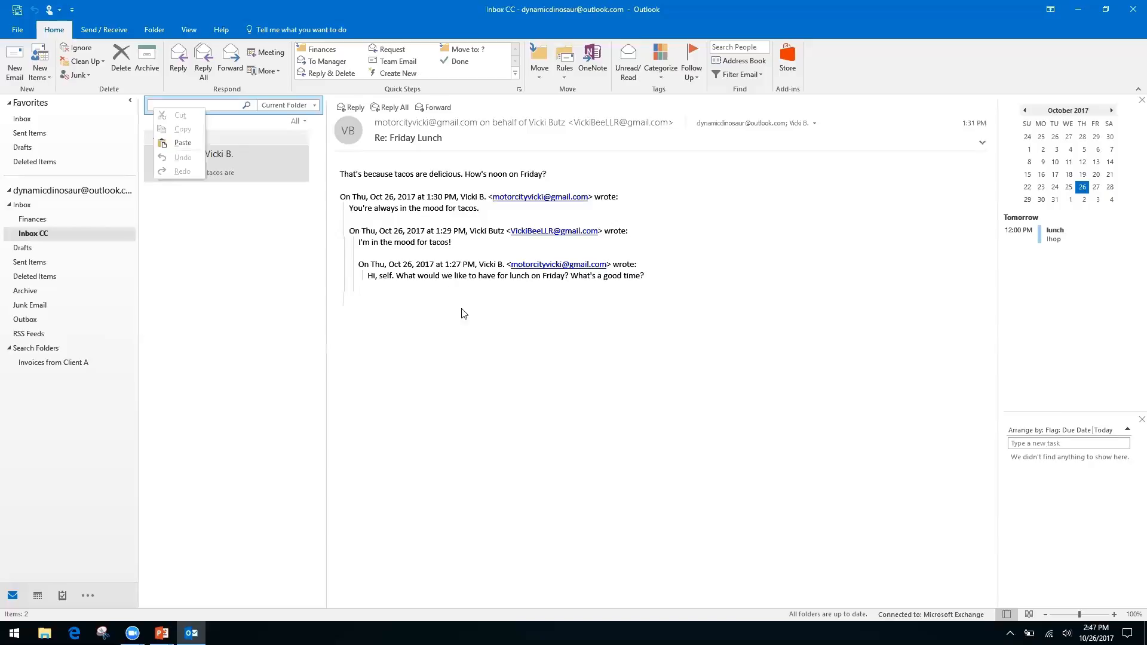
{"action": "left_click", "coordinate": [457, 380]}
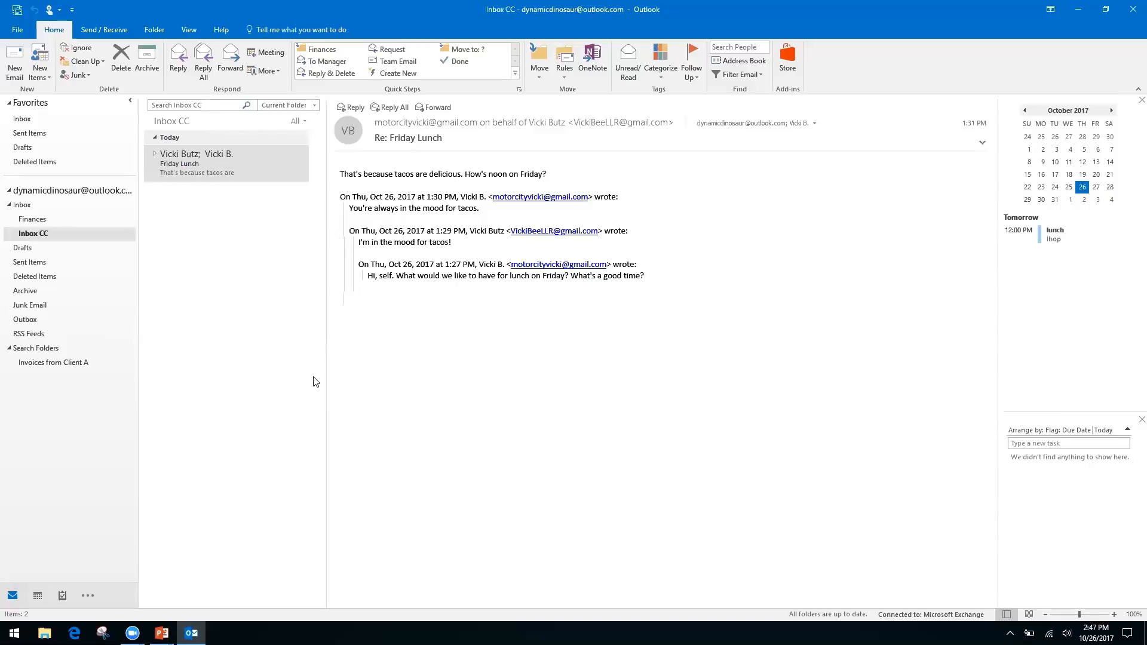
{"action": "key", "text": "alt+Tab"}
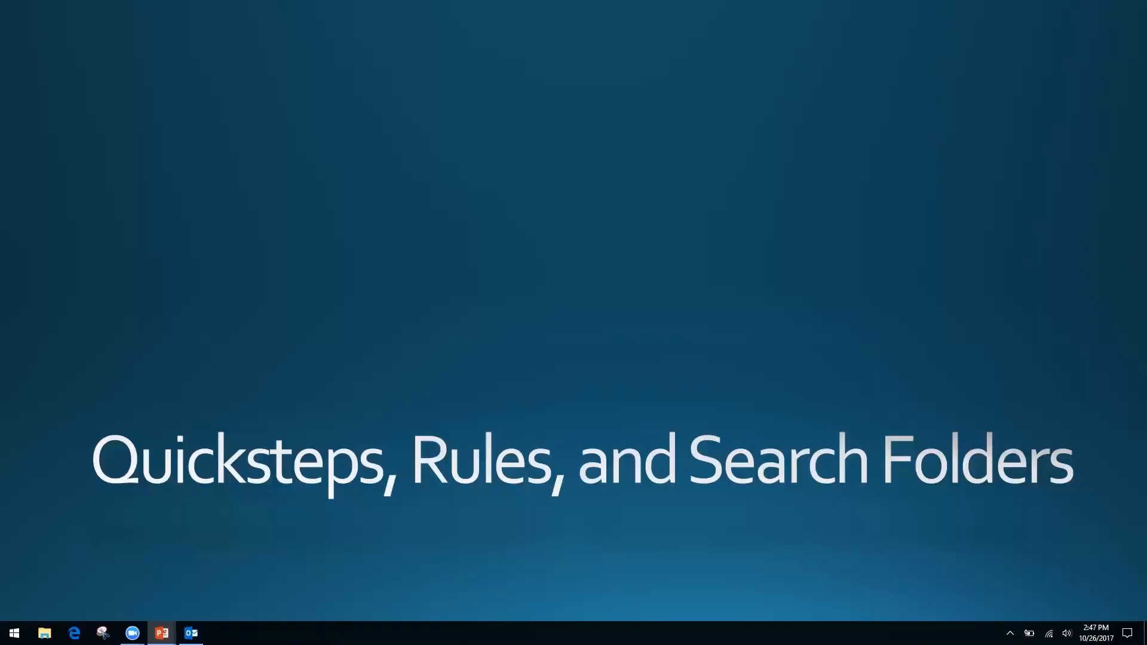
Advance the slide show to 'Forms, Templates, and Quick Parts', then switch back to Outlook.
{"action": "key", "text": "Right"}
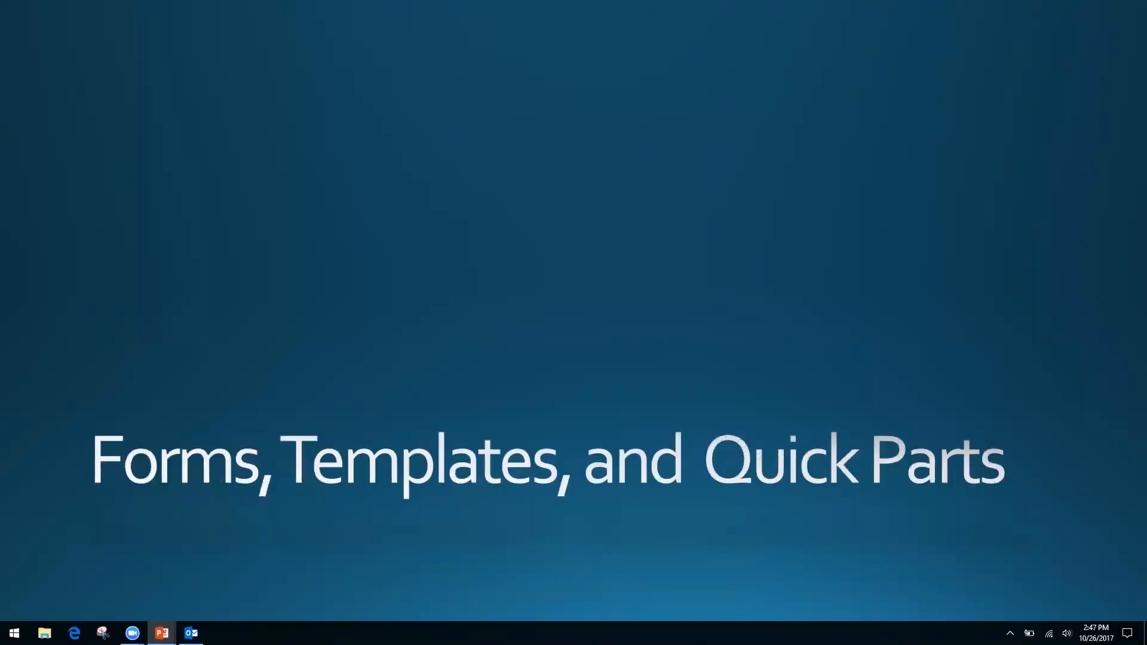
{"action": "key", "text": "alt+Tab"}
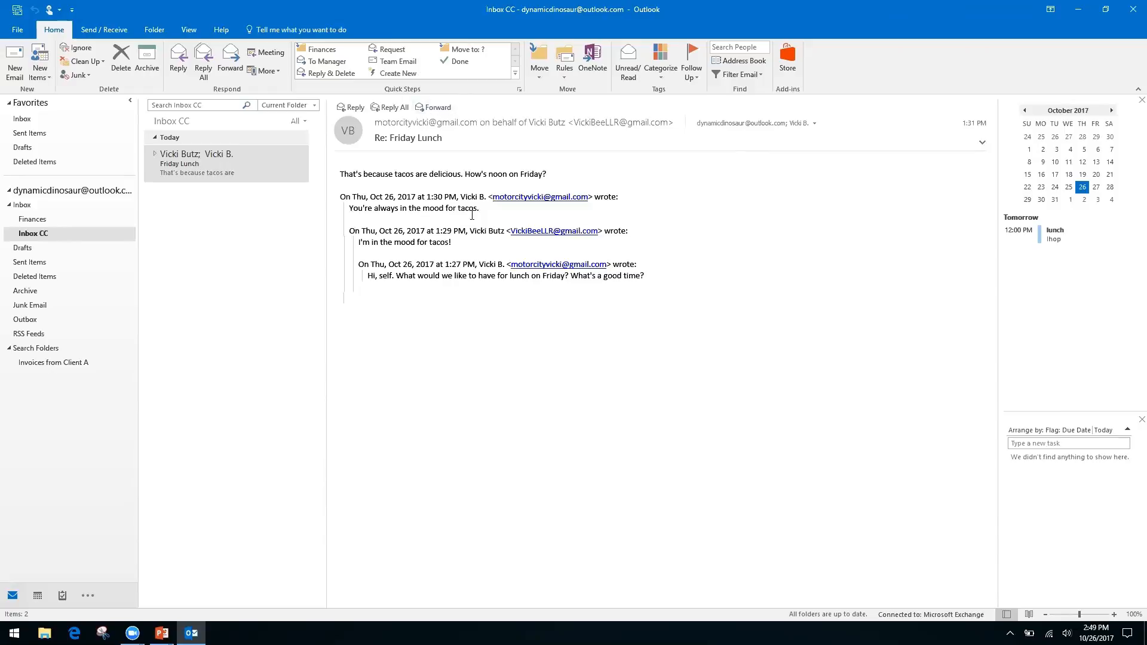
Select the Friday Lunch conversation and briefly check the options for its quoted text.
{"action": "left_click", "coordinate": [193, 168]}
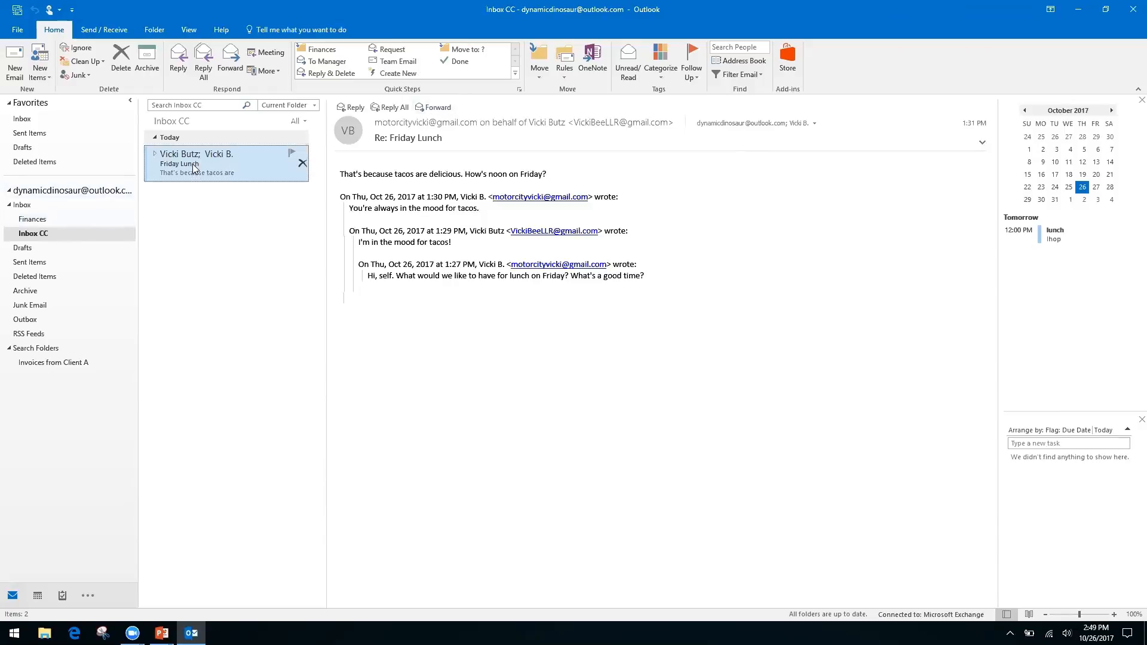
{"action": "right_click", "coordinate": [441, 276]}
{"action": "right_click", "coordinate": [391, 266]}
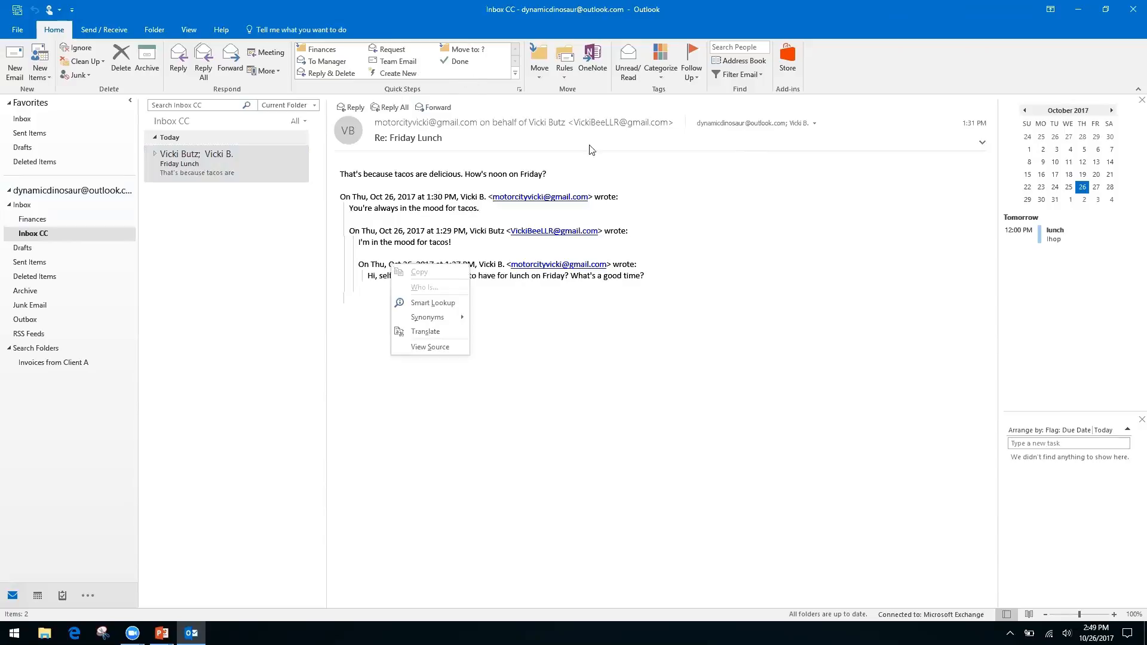
{"action": "left_click", "coordinate": [843, 72]}
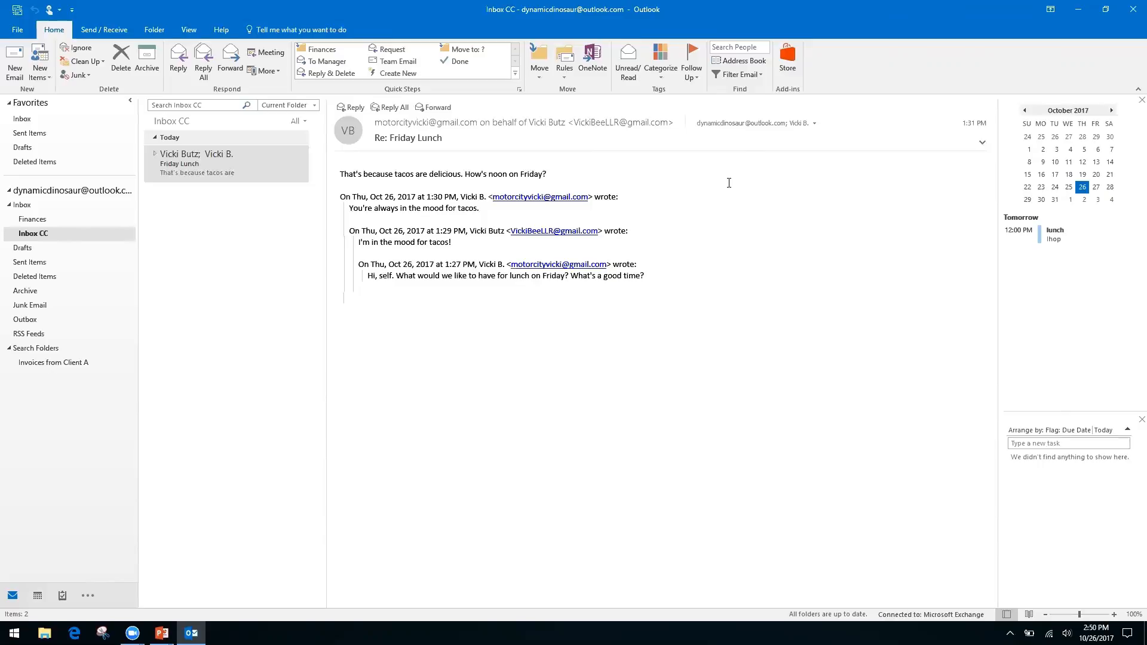
Start a new email with the subject 'Monthly Report'.
{"action": "left_click", "coordinate": [14, 60]}
{"action": "left_click", "coordinate": [114, 246]}
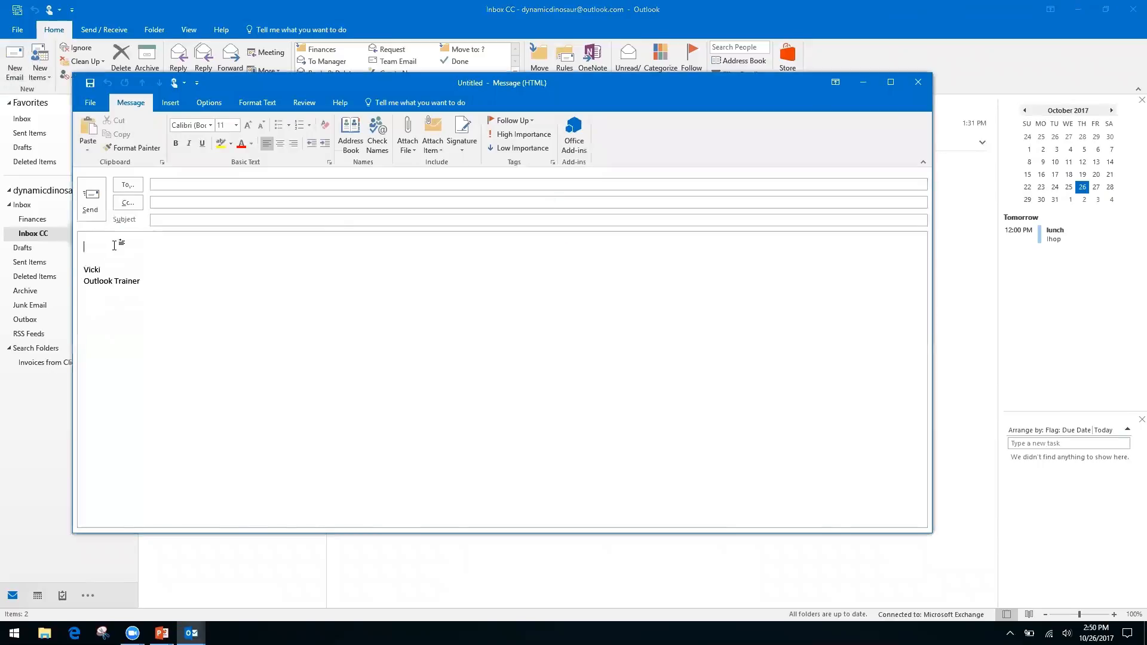
{"action": "left_click", "coordinate": [200, 220]}
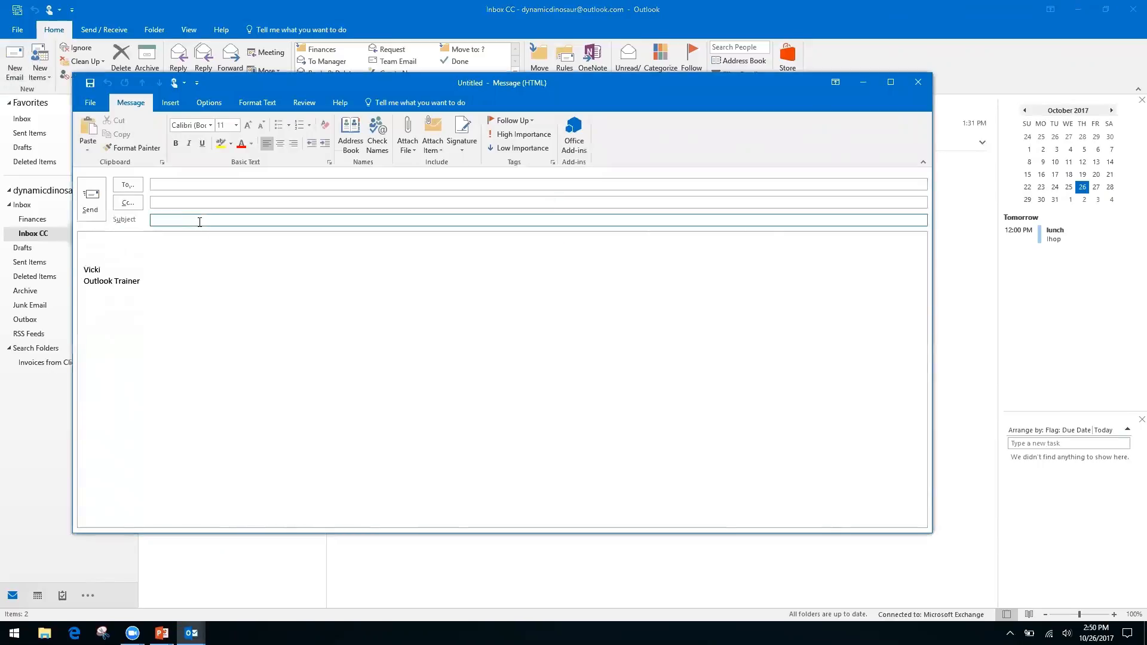
{"action": "type", "text": "Monthly Report"}
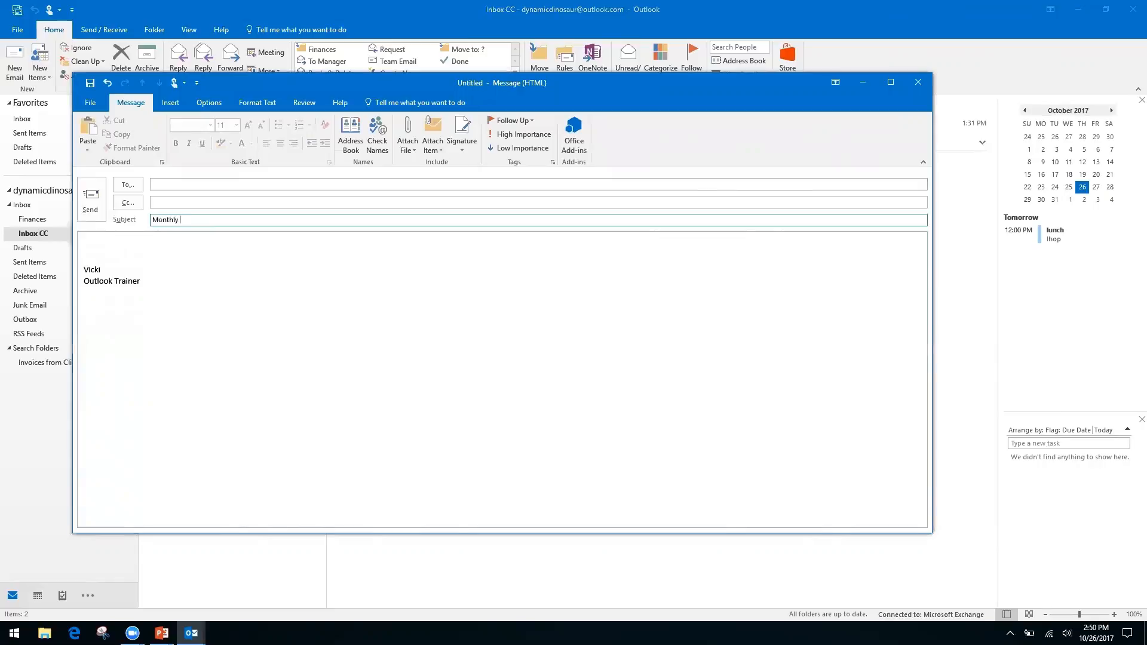
Write the body lines 'Month', 'Date', a blank line, then 'Information, see spreadsheet'.
{"action": "left_click", "coordinate": [113, 243]}
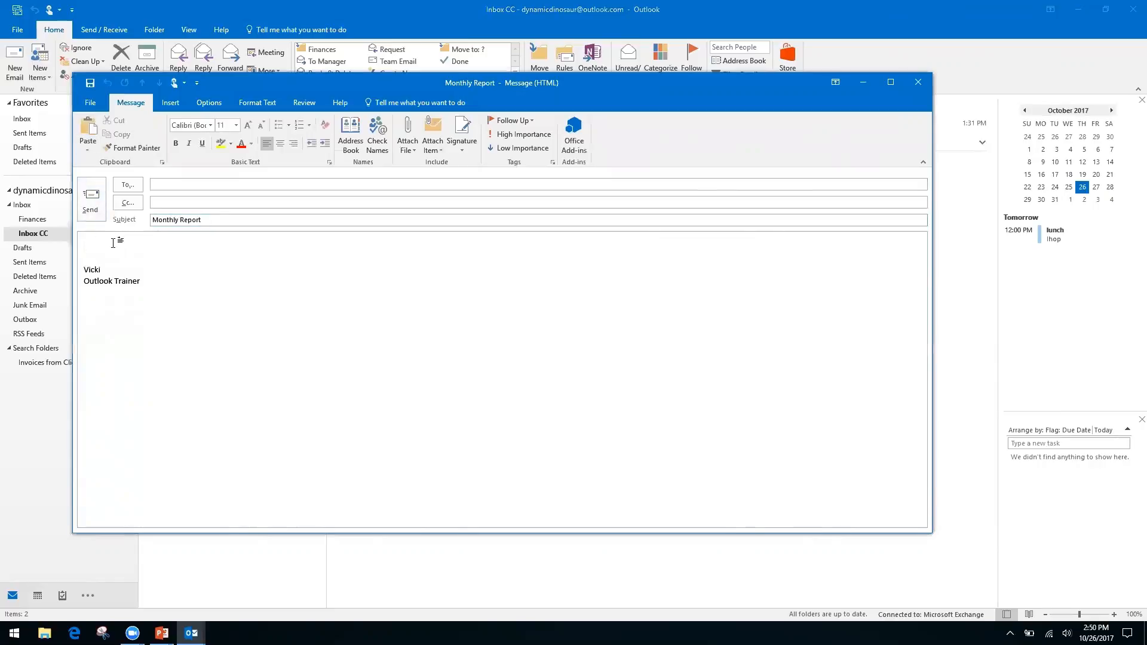
{"action": "type", "text": "Month"}
{"action": "key", "text": "Return"}
{"action": "type", "text": "Date"}
{"action": "key", "text": "Return"}
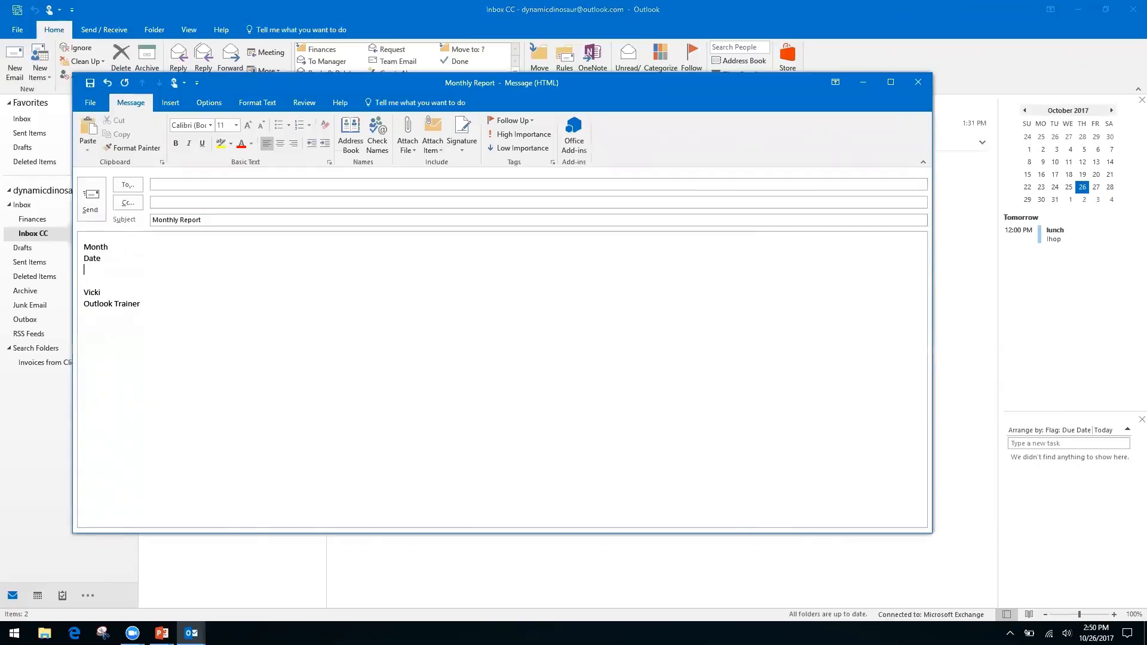
{"action": "key", "text": "Return"}
{"action": "type", "text": "In"}
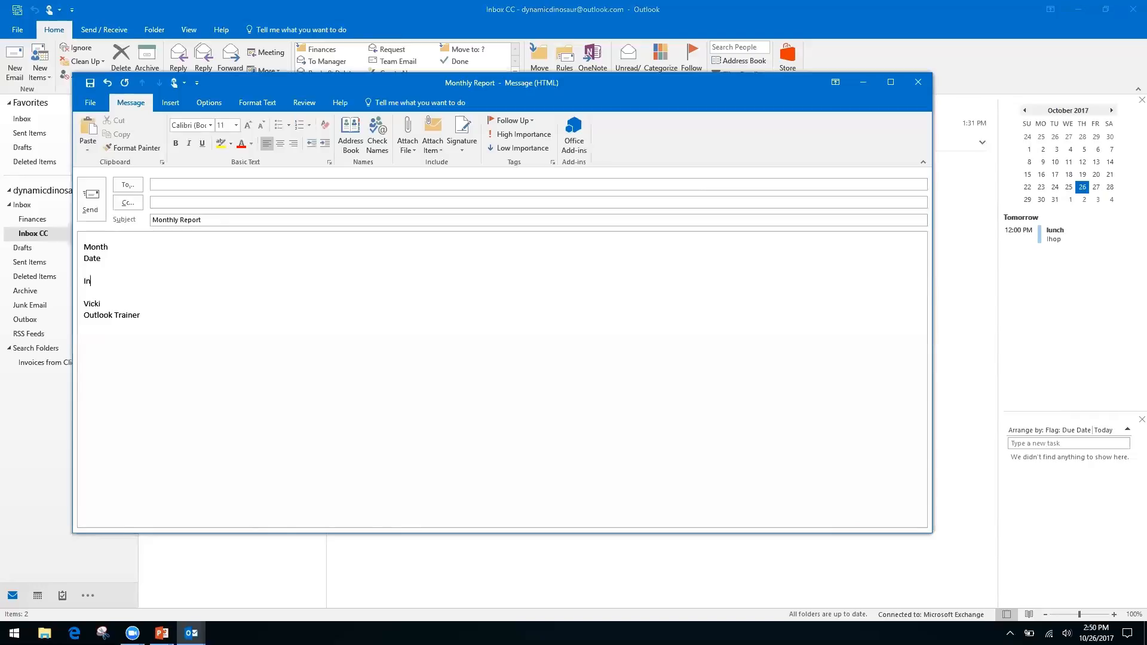
{"action": "type", "text": "formation, see spreadsheet"}
Review the draft's Save As file formats, picking HTML, then cancel without saving.
{"action": "left_click", "coordinate": [88, 106]}
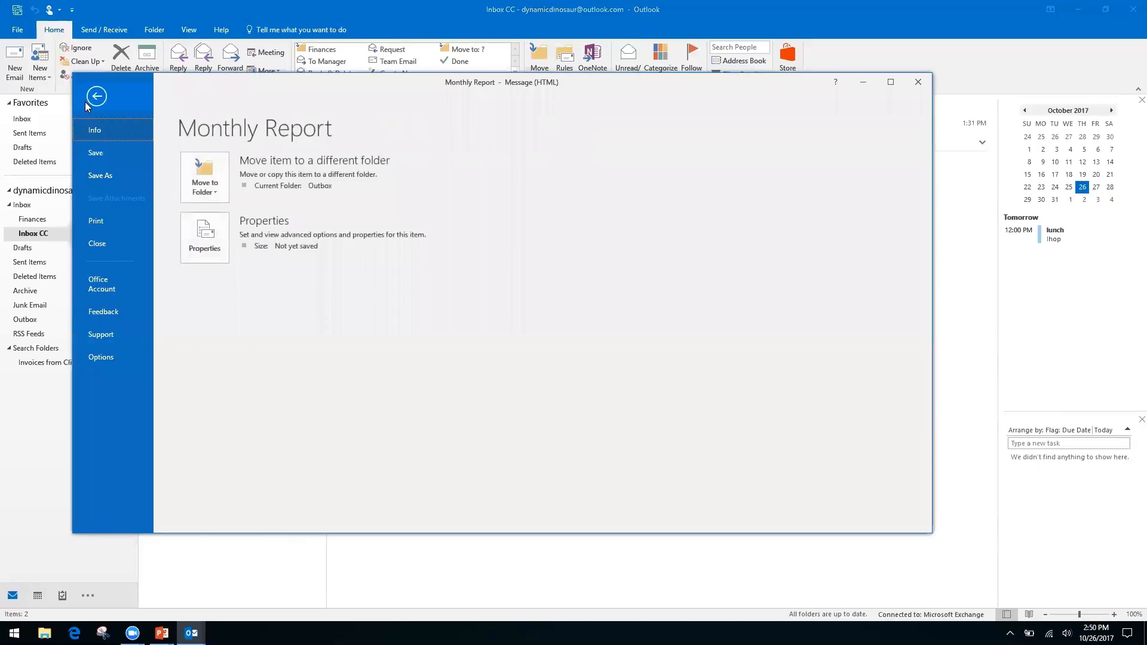
{"action": "left_click", "coordinate": [105, 174]}
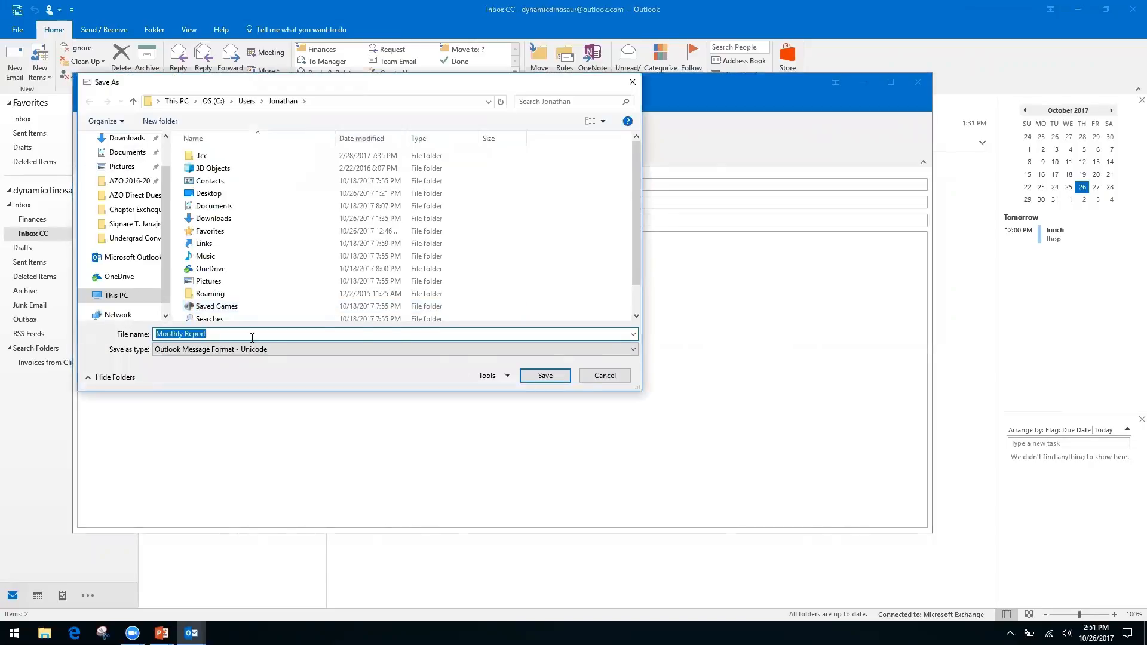
{"action": "left_click", "coordinate": [605, 352]}
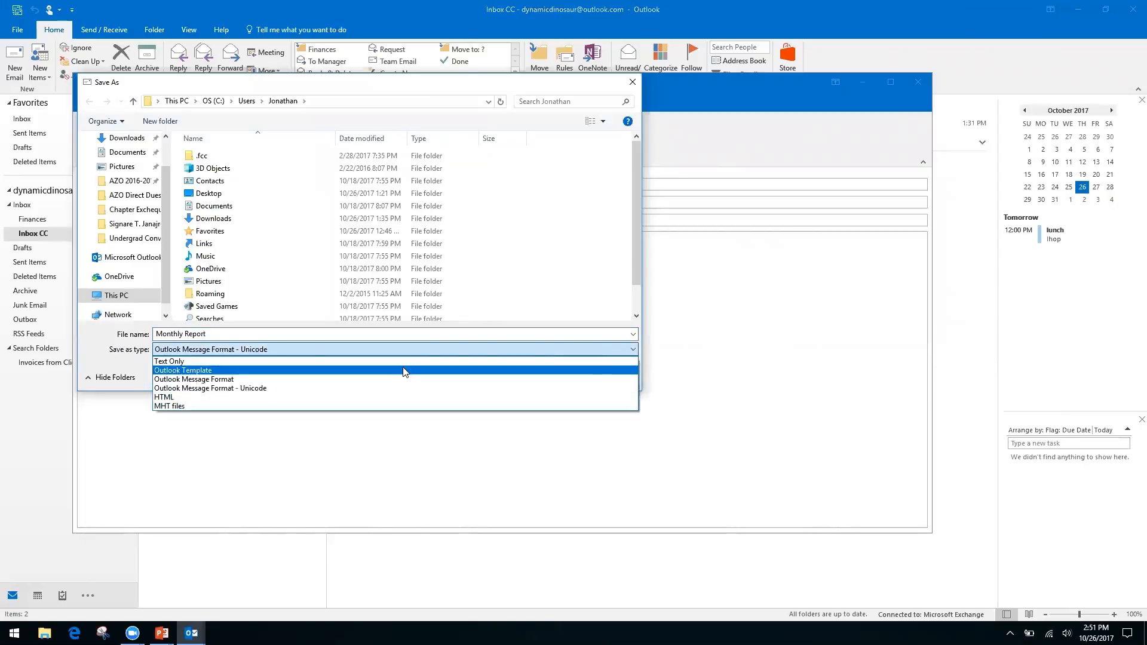
{"action": "left_click", "coordinate": [195, 397]}
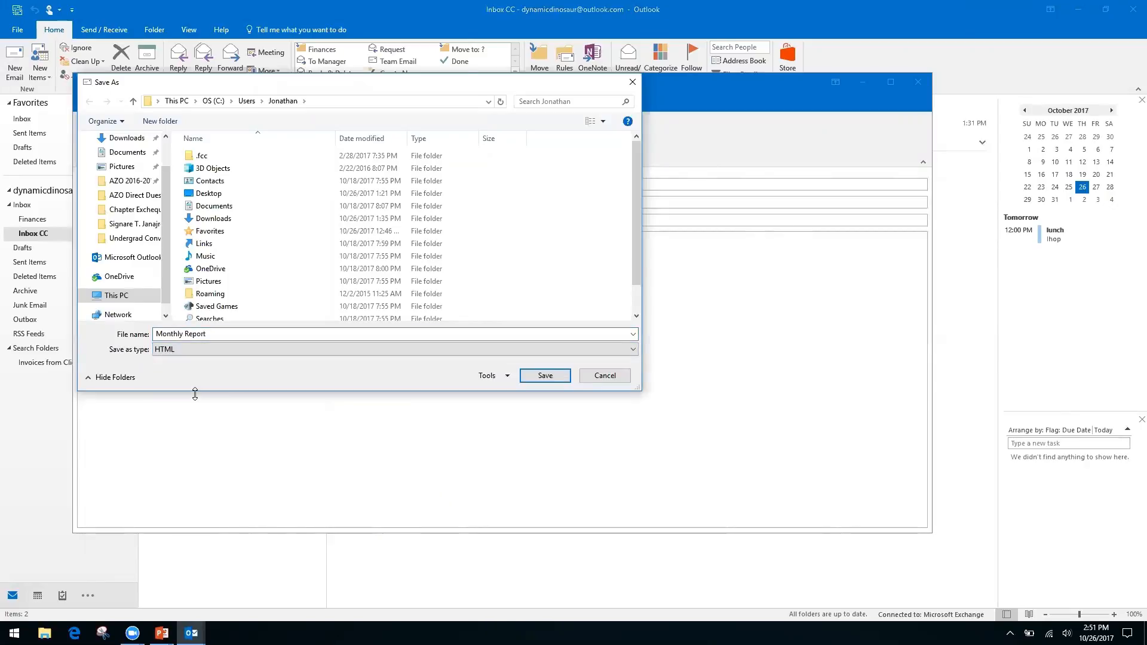
{"action": "left_click", "coordinate": [605, 376]}
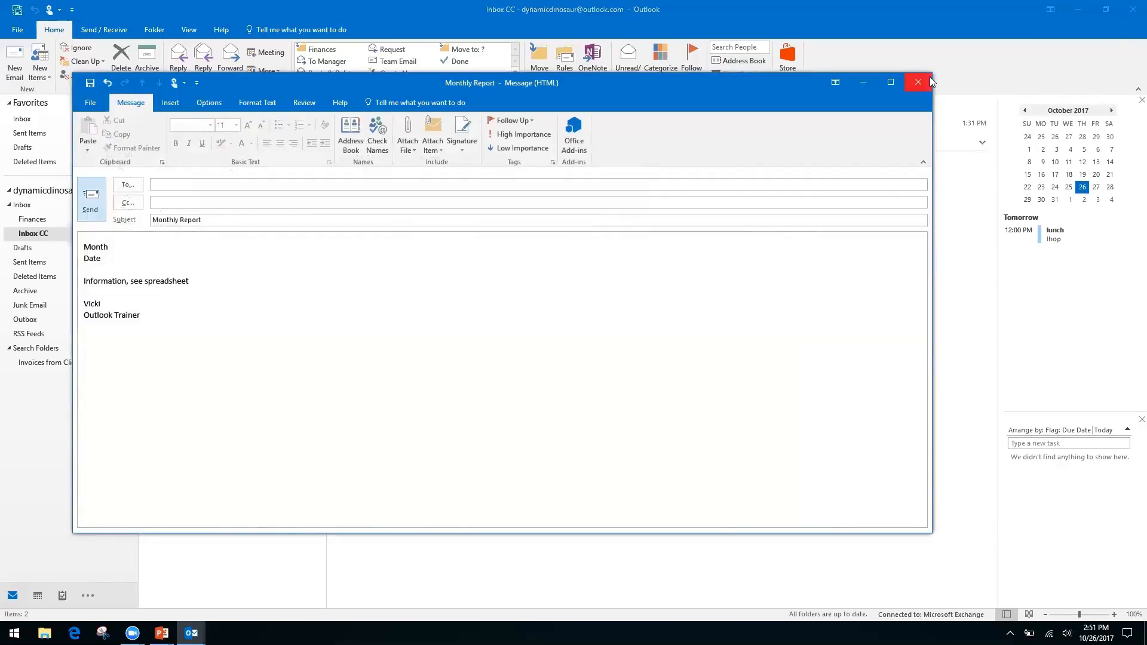
Close the Monthly Report draft without saving and advance the slides to speeding up Outlook search.
{"action": "left_click", "coordinate": [917, 85]}
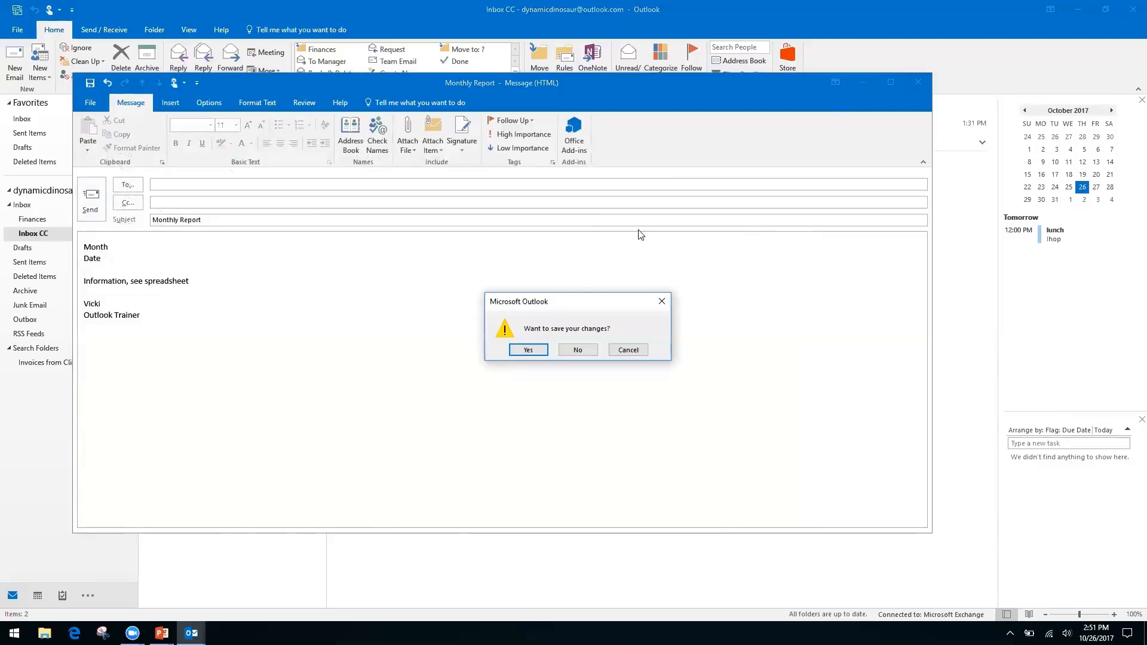
{"action": "left_click", "coordinate": [577, 349]}
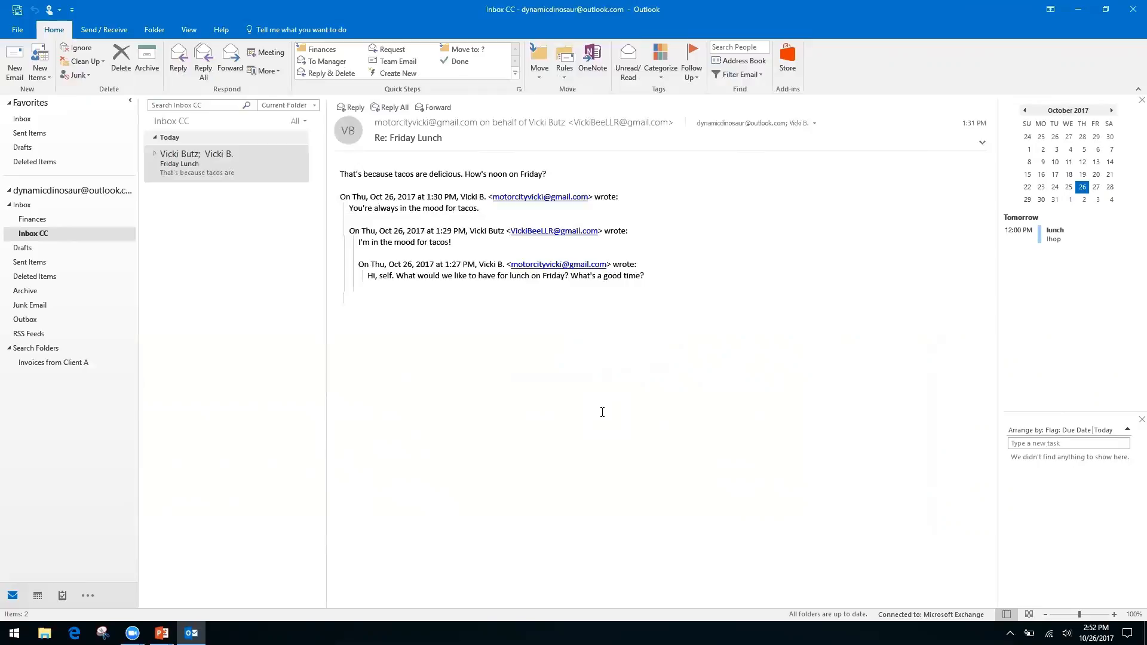
{"action": "key", "text": "alt+Tab"}
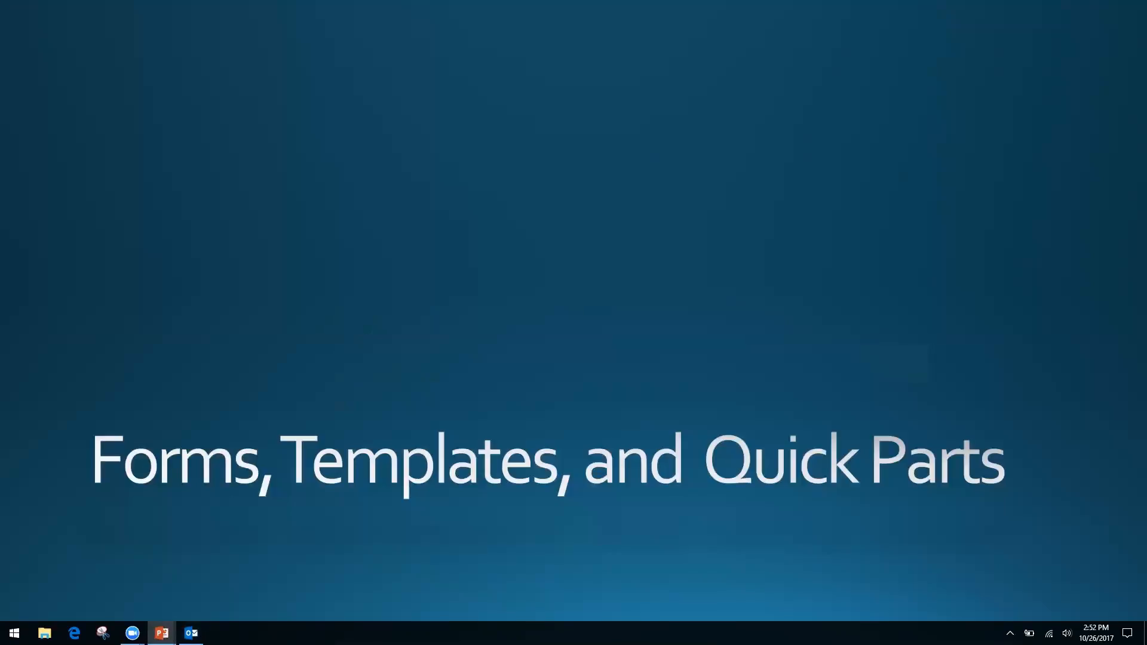
{"action": "key", "text": "Right"}
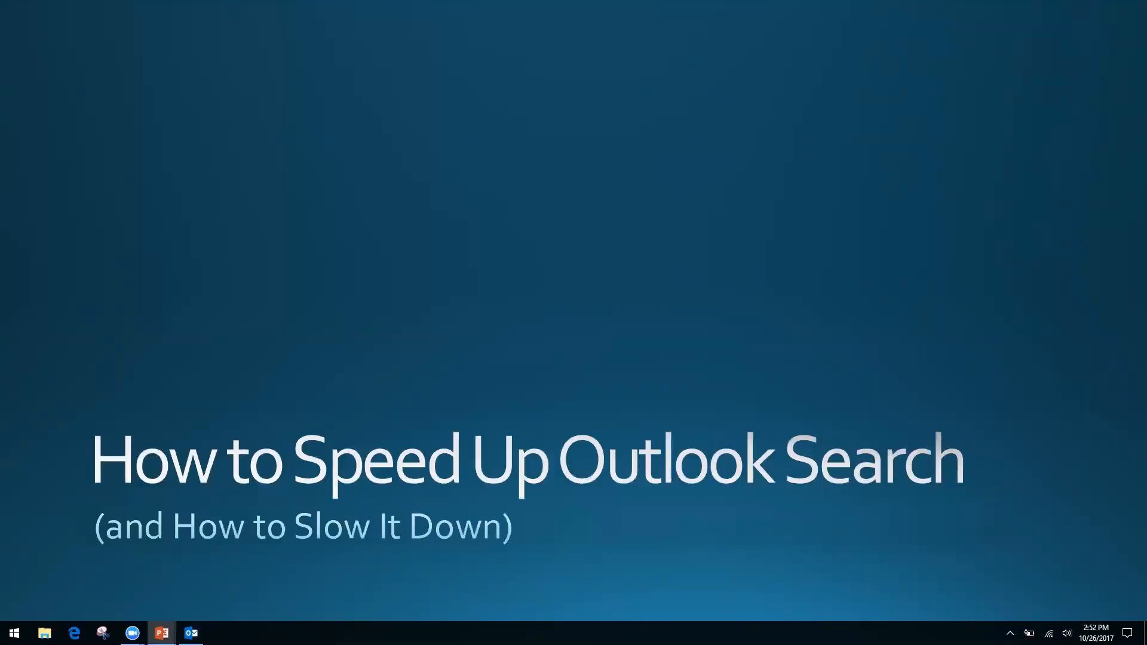